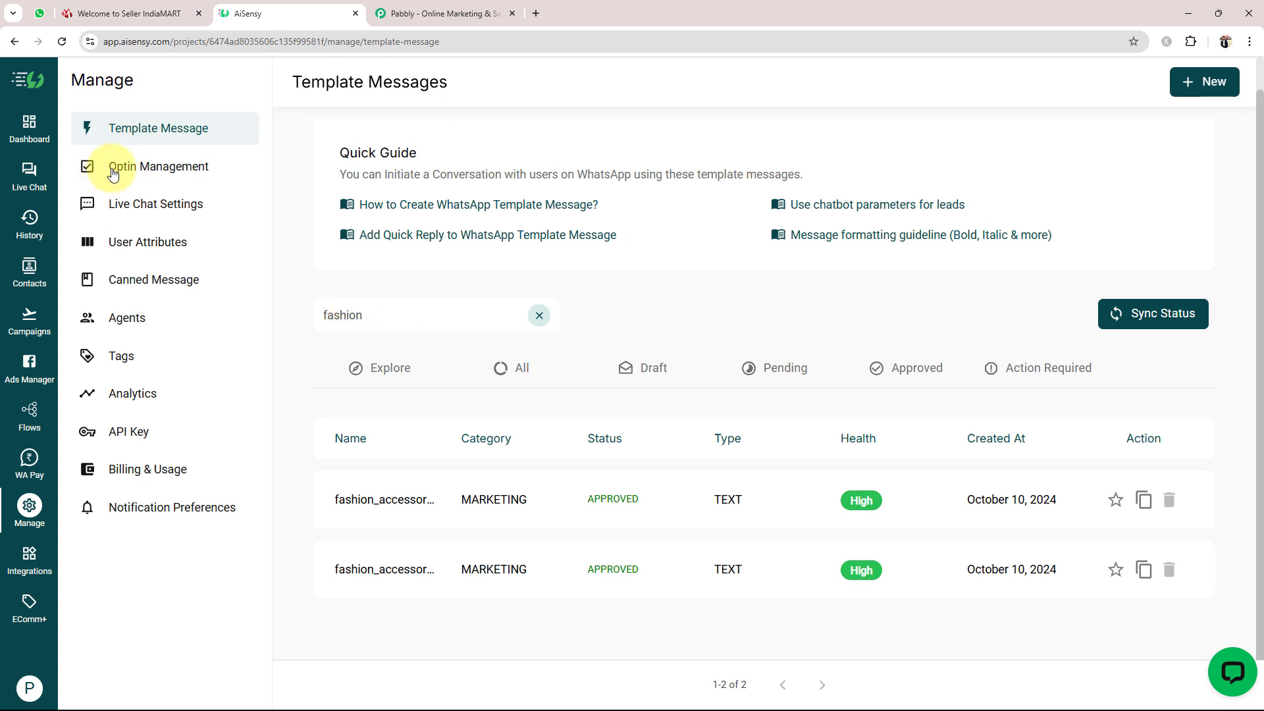
# Switch to the Pabbly site and open Pabbly Connect from the list of all Pabbly apps.
pyautogui.click(164, 7)
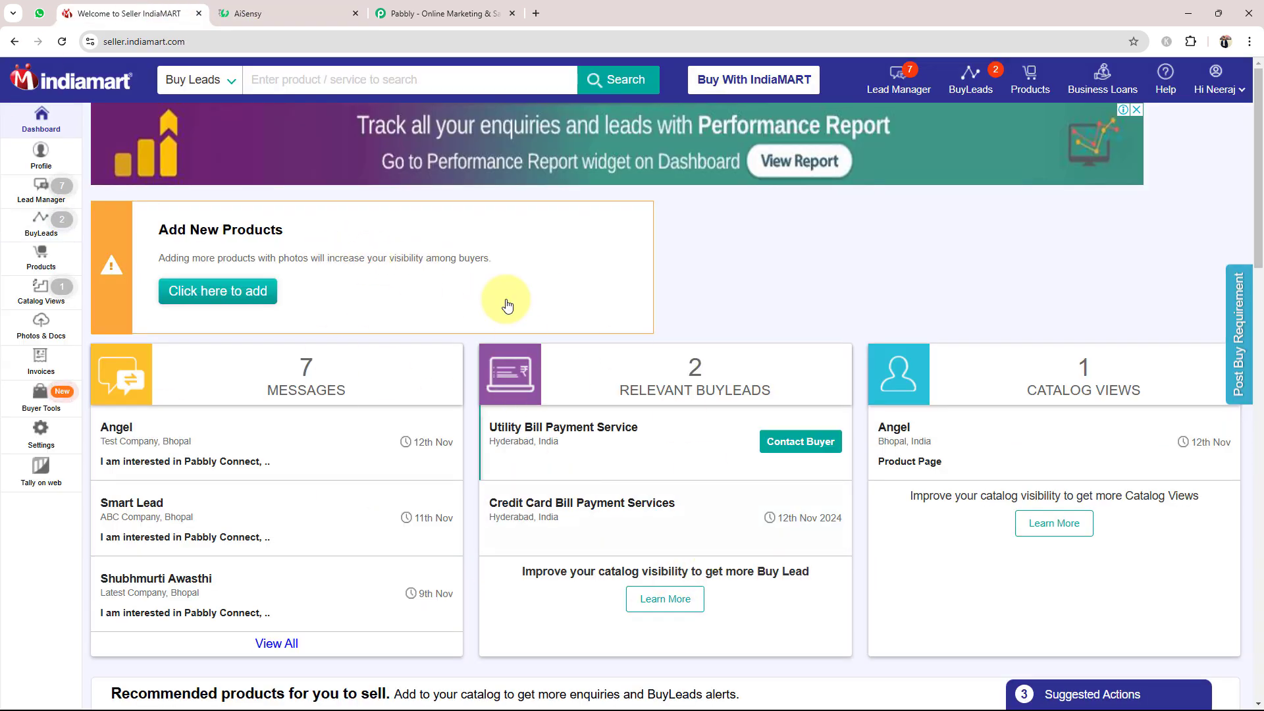
pyautogui.click(407, 9)
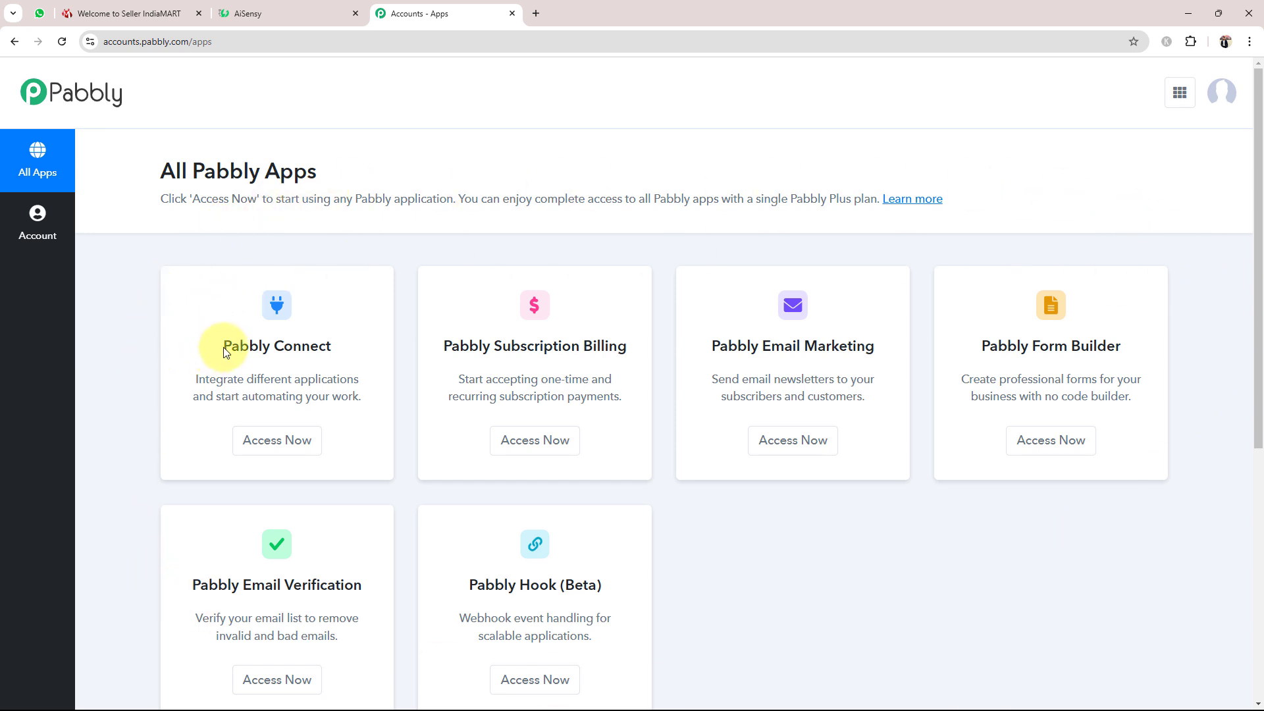
pyautogui.moveTo(223, 346); pyautogui.dragTo(337, 346)
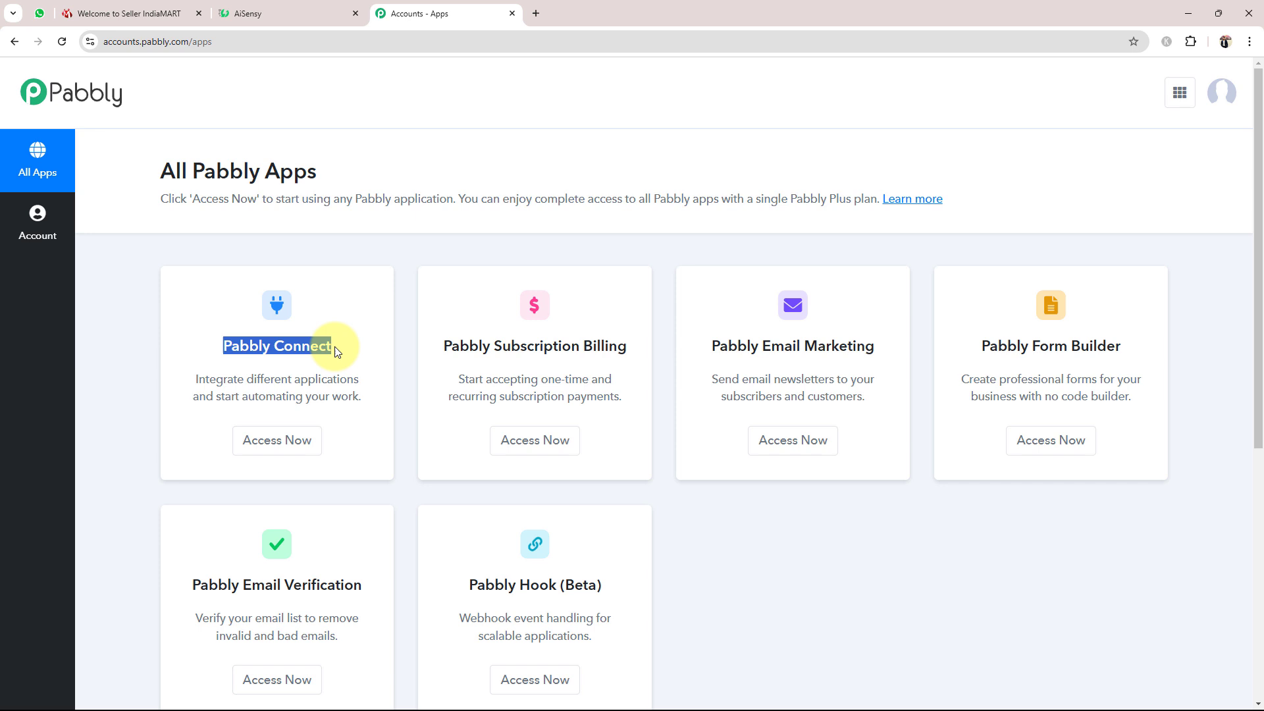
pyautogui.click(294, 450)
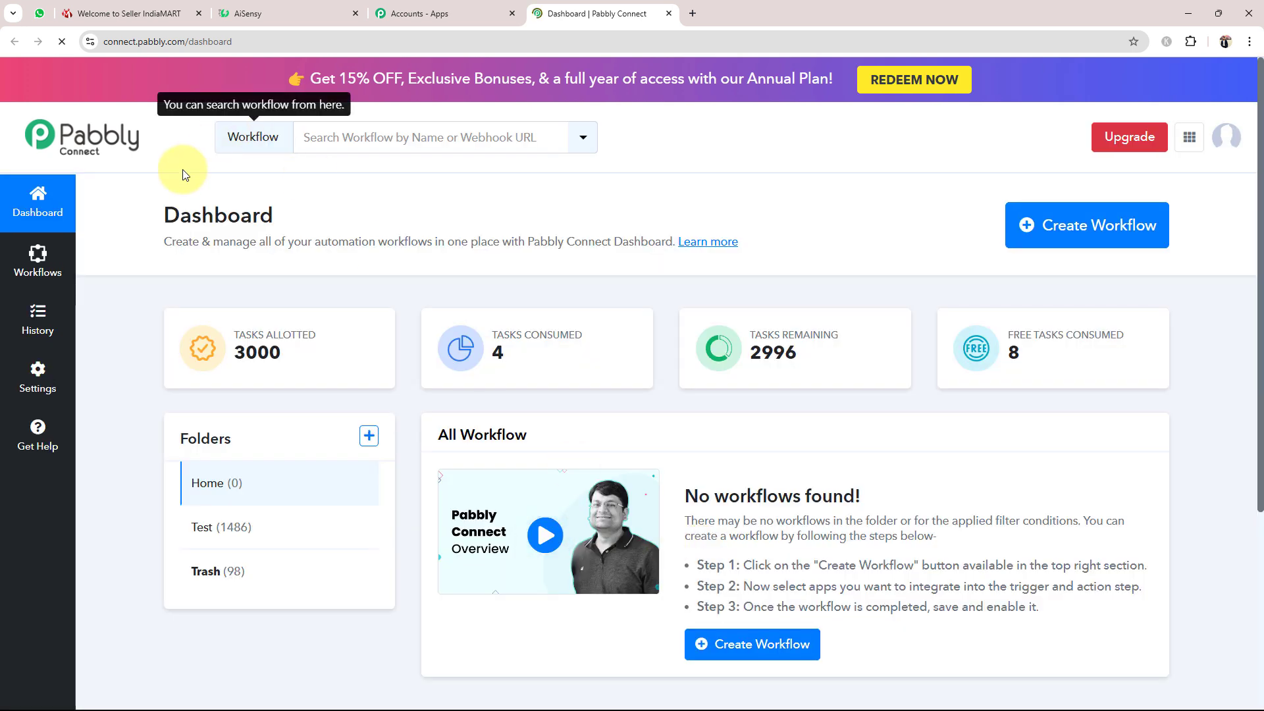
# Create a workflow named "Send WhatsApp Message to Fashion Accessories IndiaMART Leads" in the Home folder.
pyautogui.moveTo(164, 220); pyautogui.dragTo(310, 218)
pyautogui.click(310, 218)
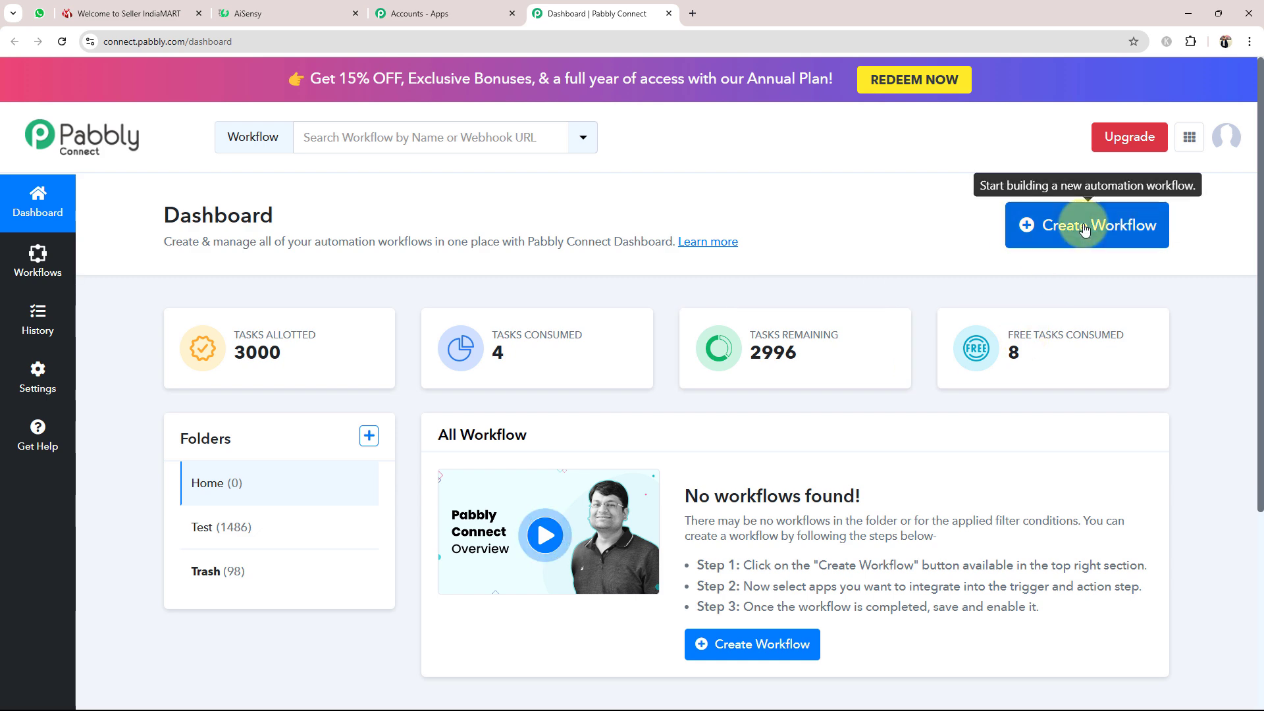
pyautogui.click(1063, 223)
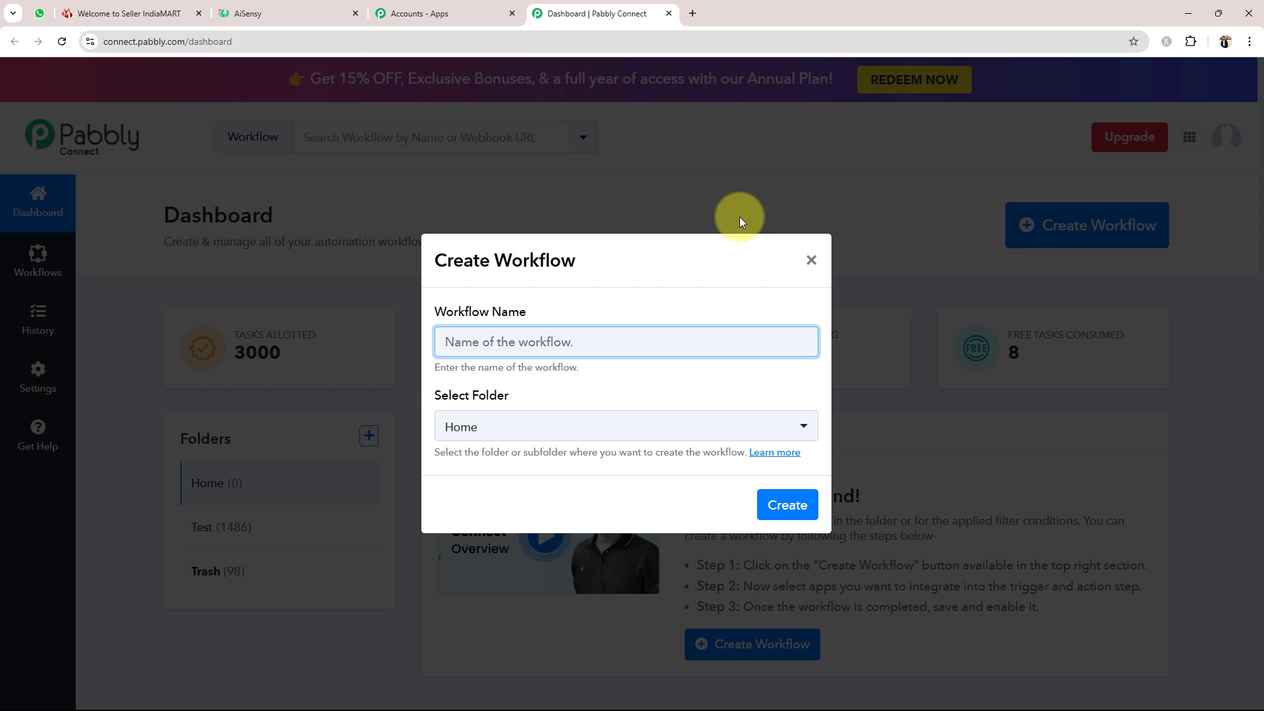
pyautogui.write('Send WhatsApp Message to Fashion Accessories IndiaMART Leads')
pyautogui.click(584, 370)
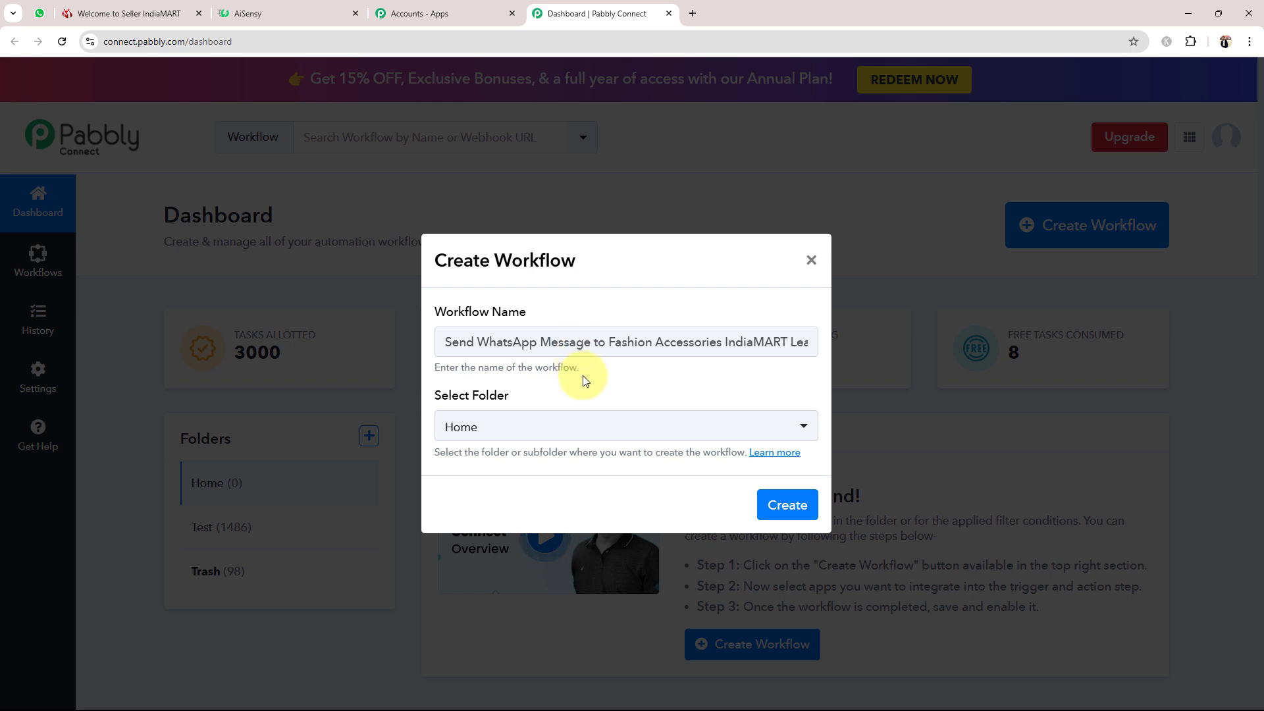
pyautogui.click(514, 428)
pyautogui.click(490, 511)
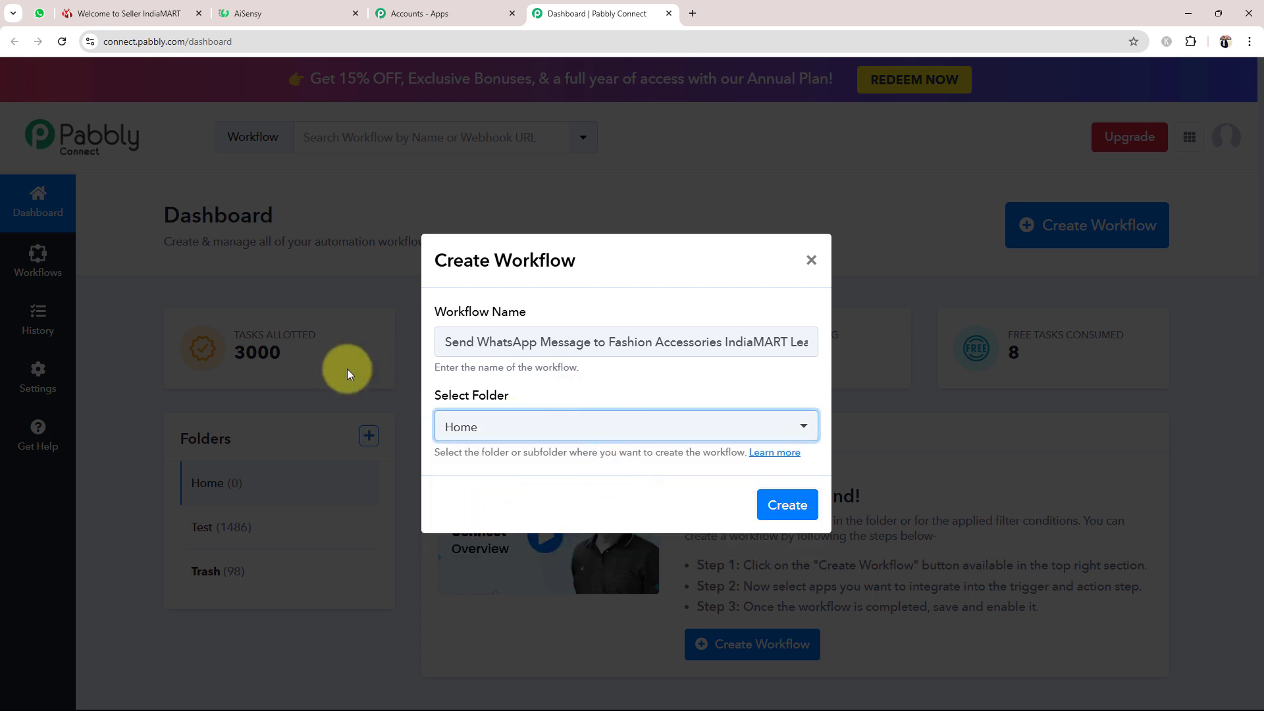
pyautogui.click(784, 520)
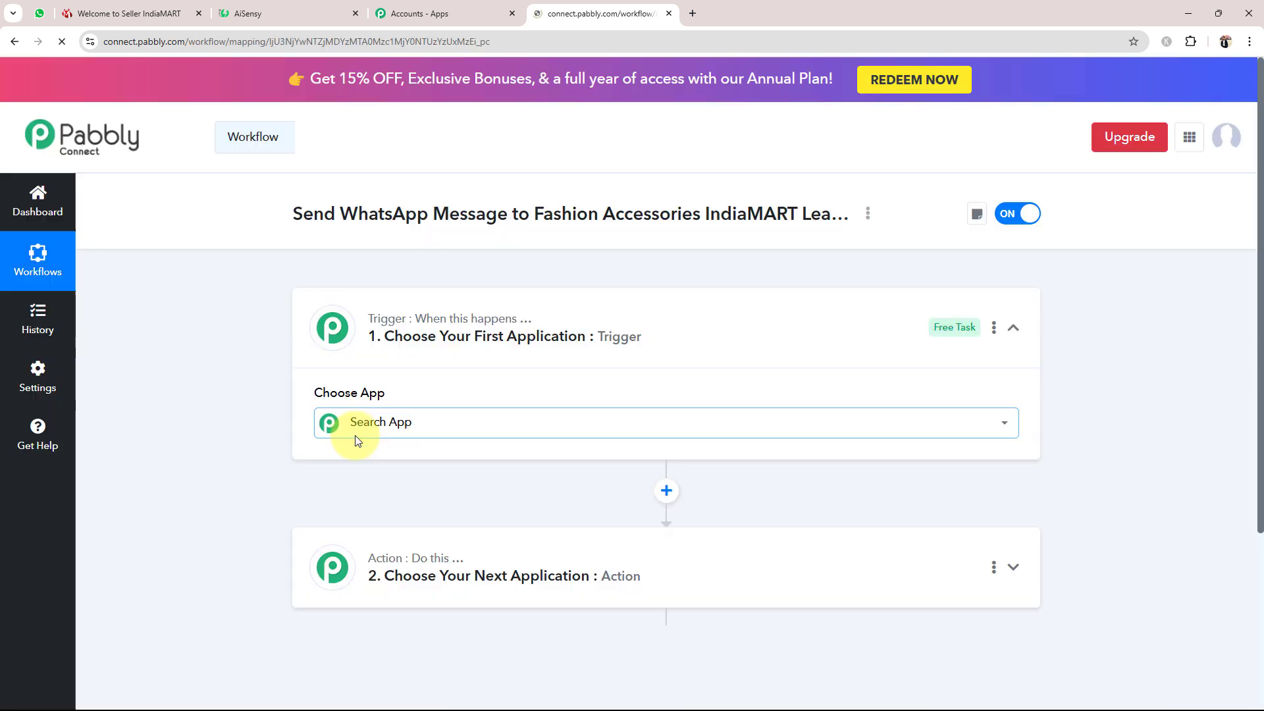
pyautogui.click(354, 436)
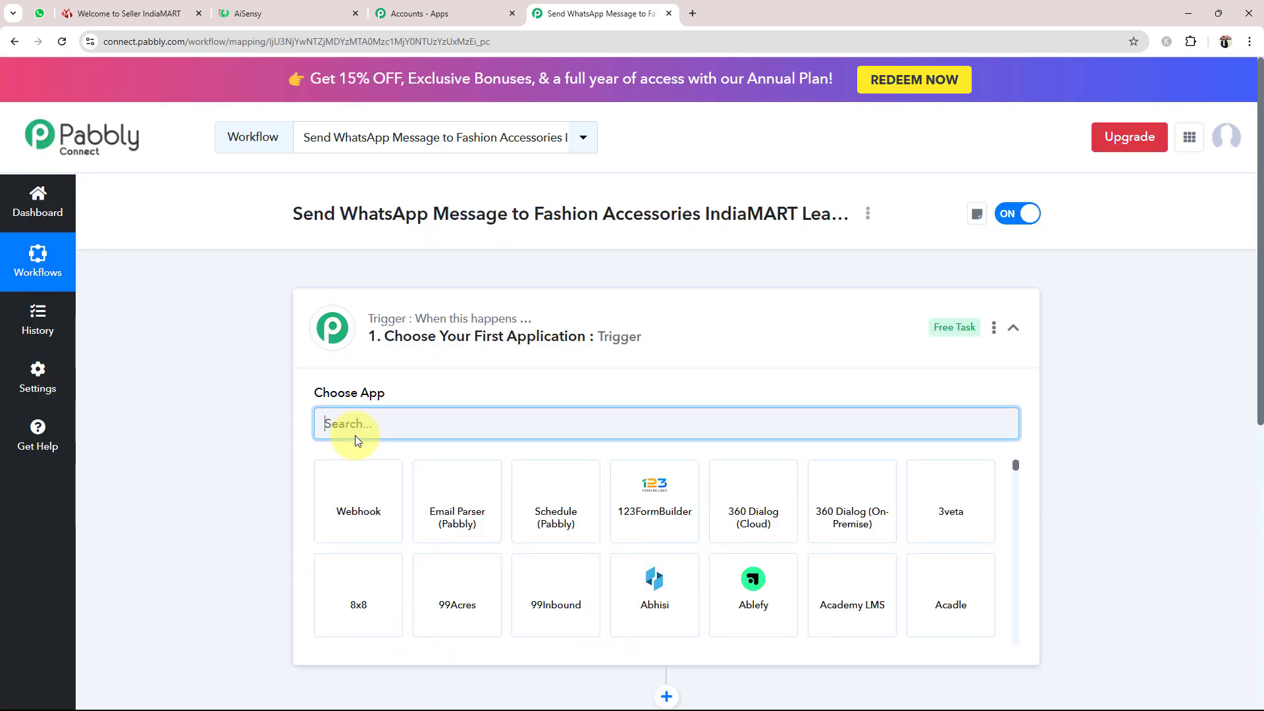
pyautogui.click(604, 337)
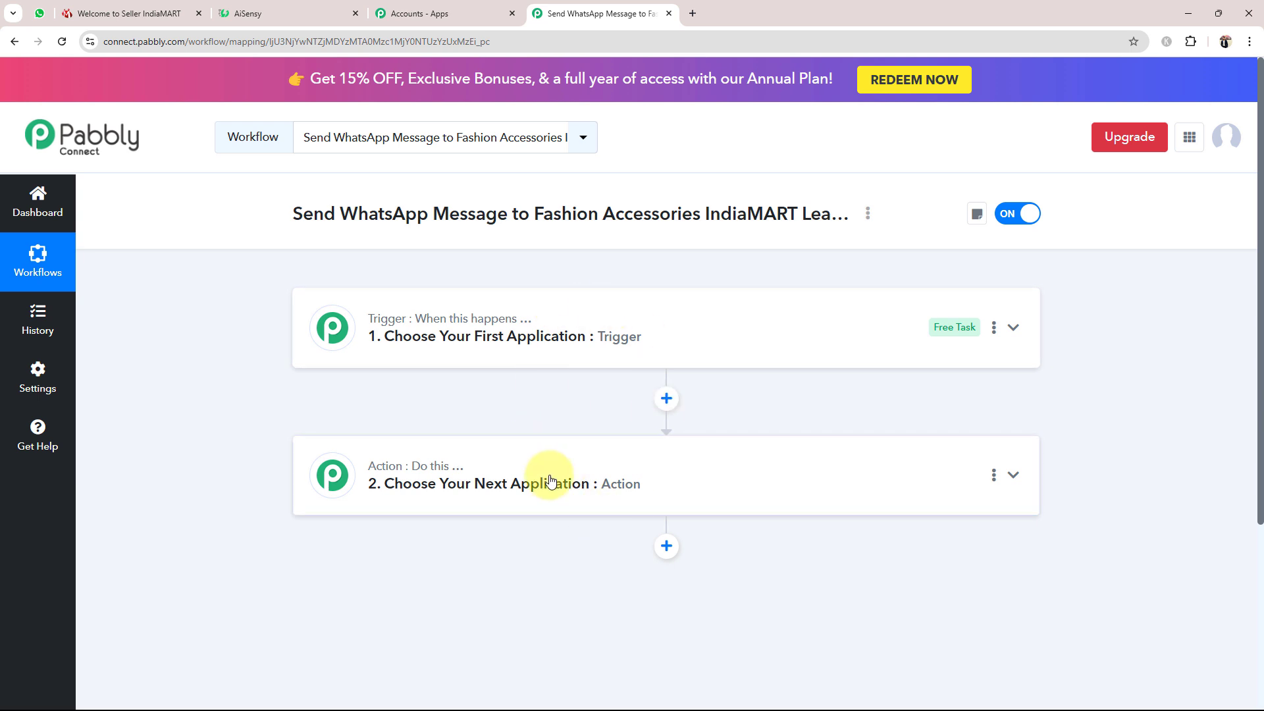
pyautogui.moveTo(376, 319)
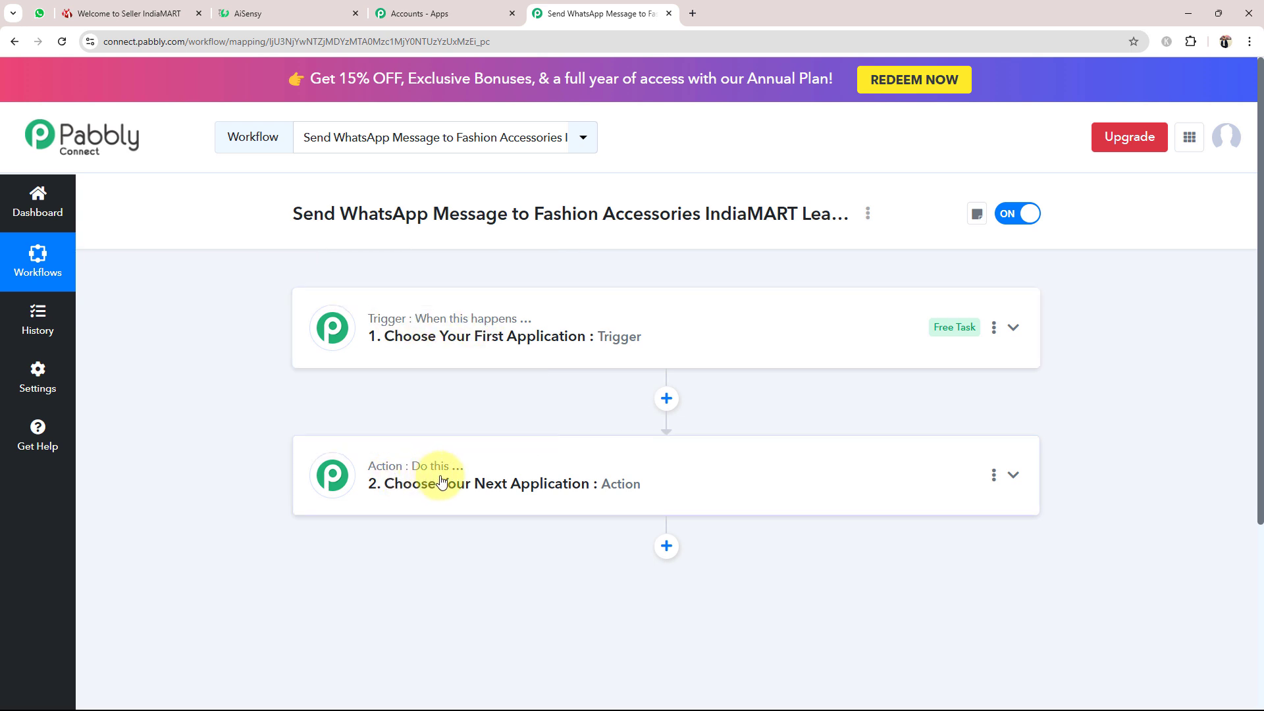
pyautogui.moveTo(449, 473)
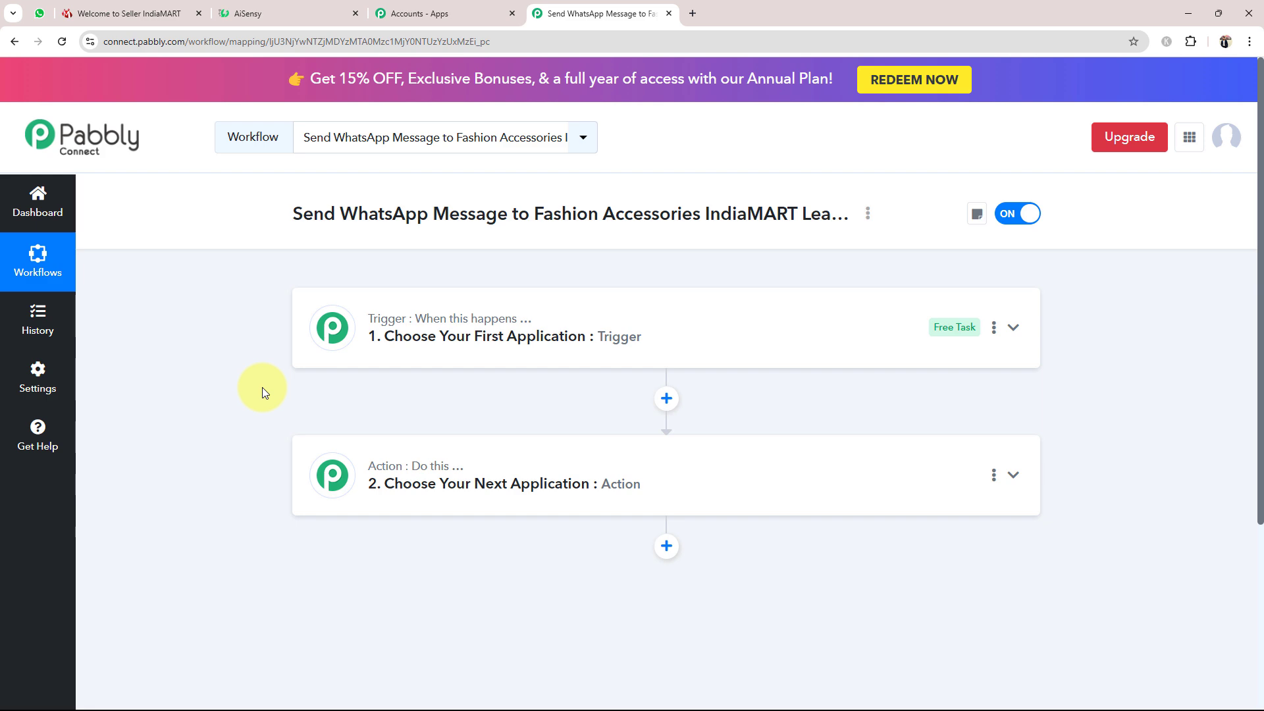
pyautogui.click(118, 14)
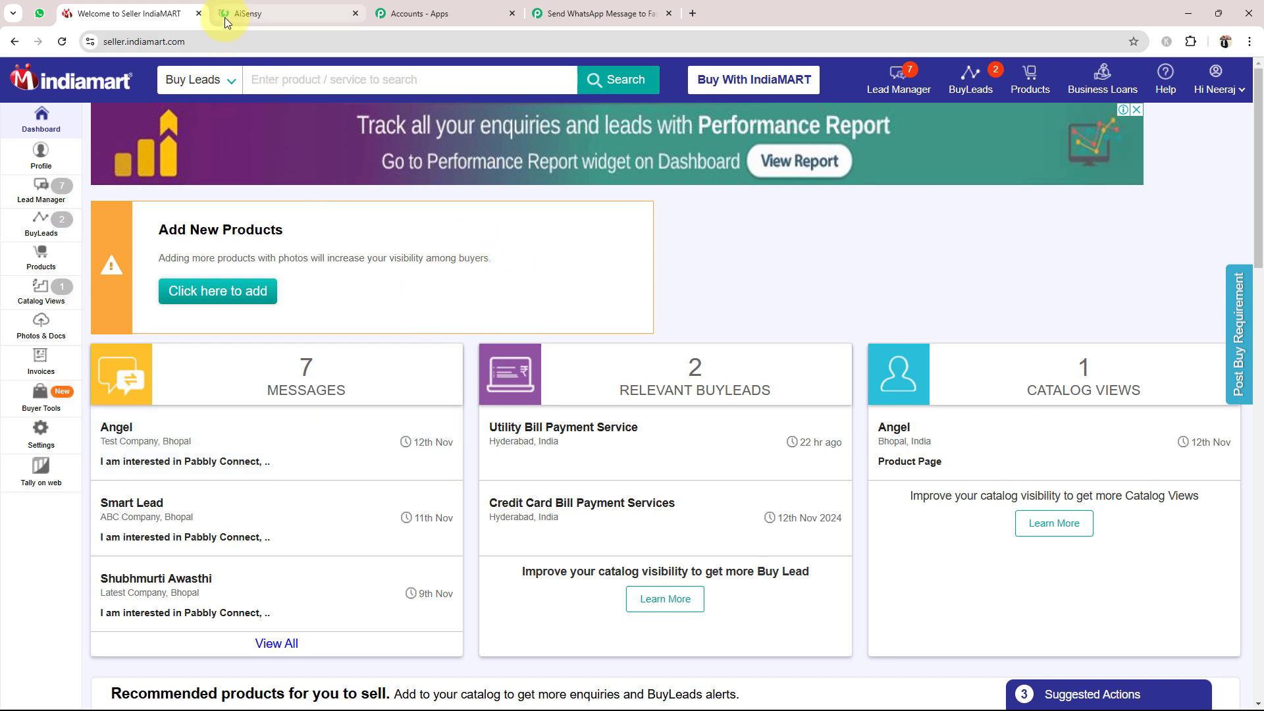
pyautogui.moveTo(224, 20)
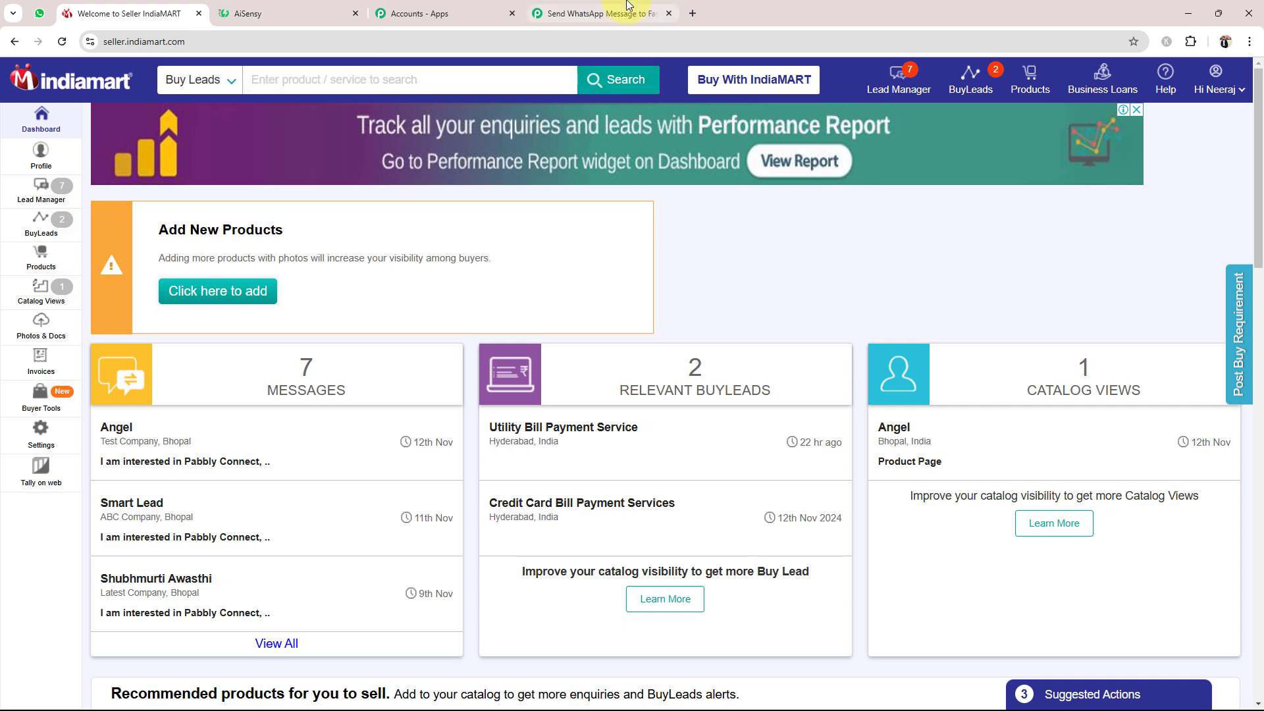
pyautogui.click(589, 8)
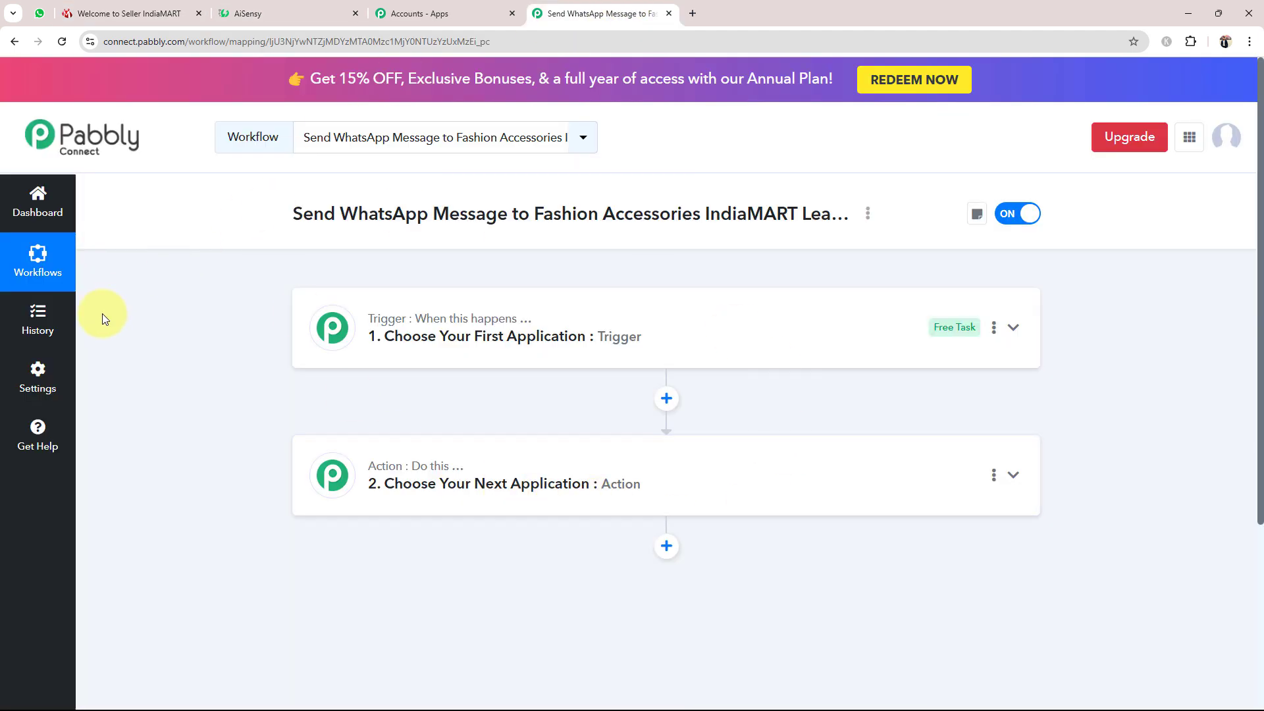
# Set the workflow's trigger application to IndiaMART with New Leads as the trigger event.
pyautogui.click(377, 344)
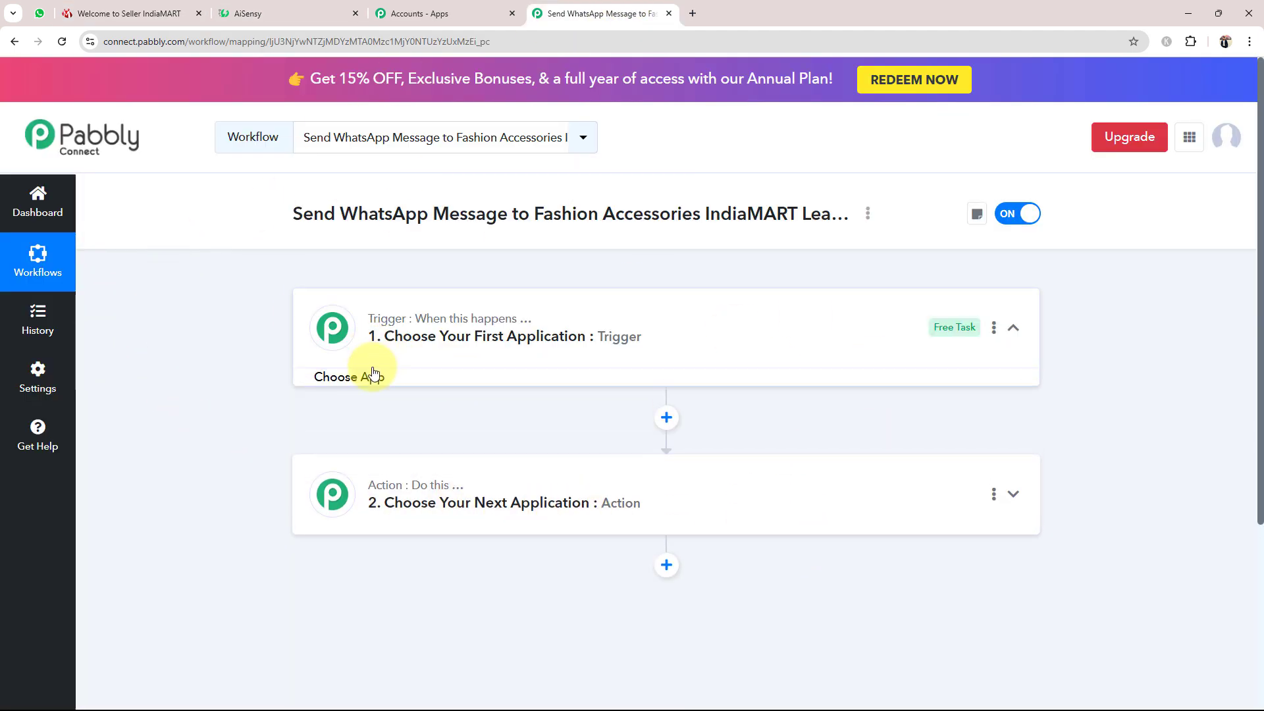
pyautogui.click(358, 431)
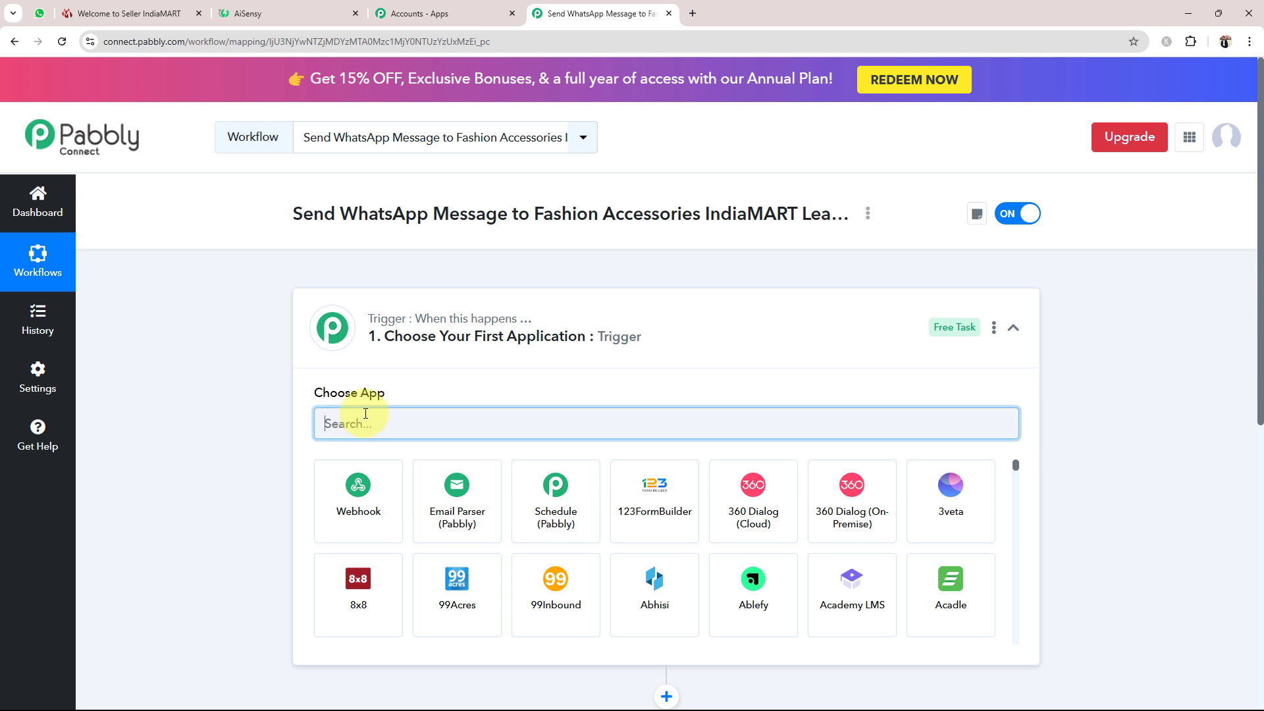
pyautogui.write('In')
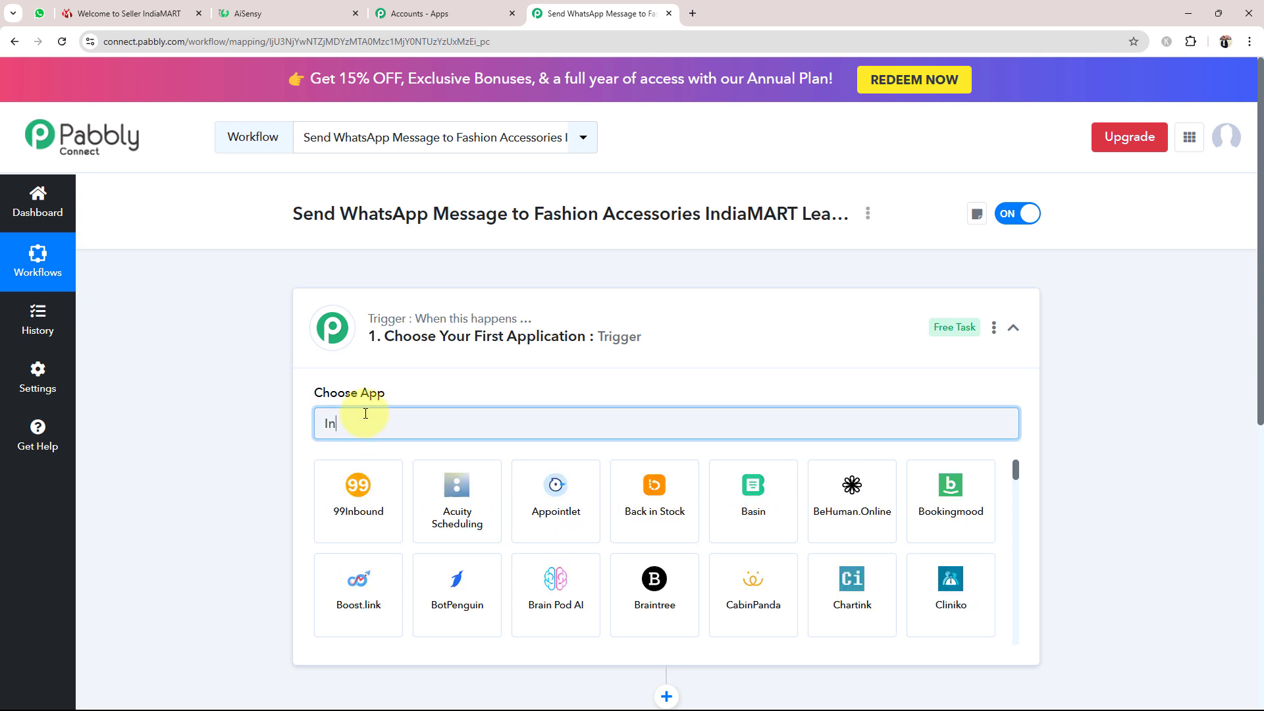
pyautogui.write('dia')
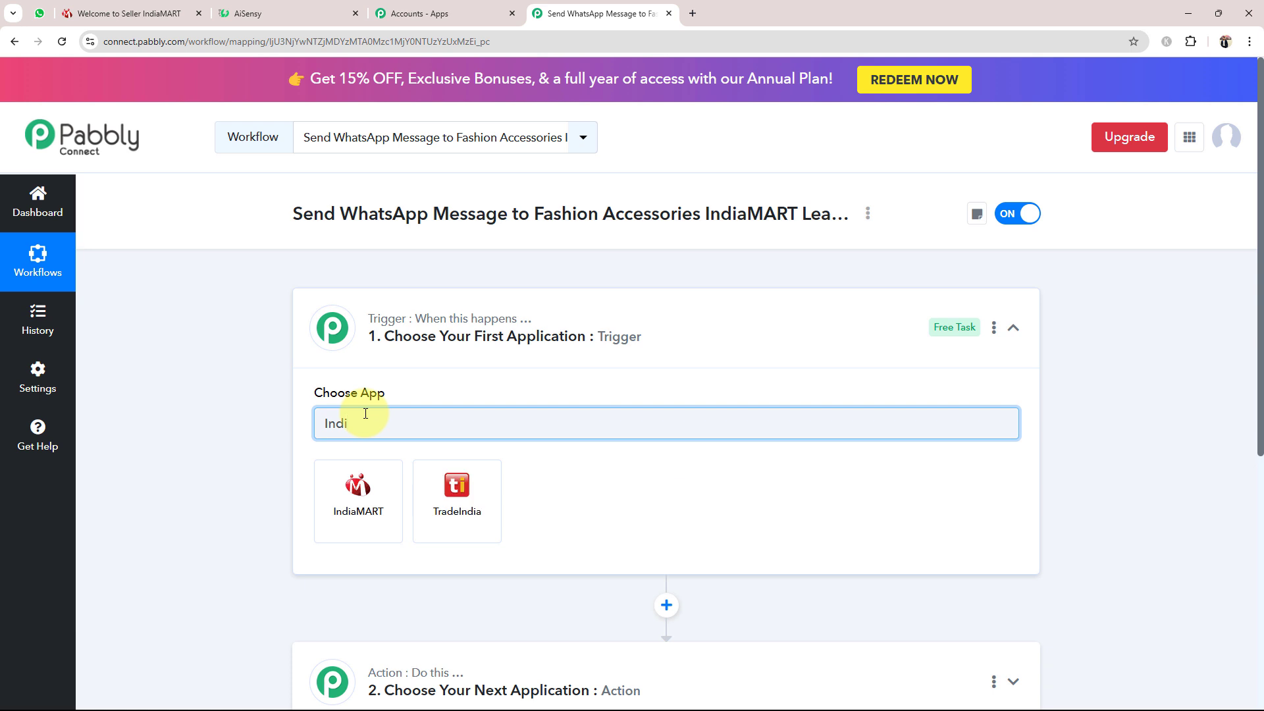
pyautogui.click(358, 501)
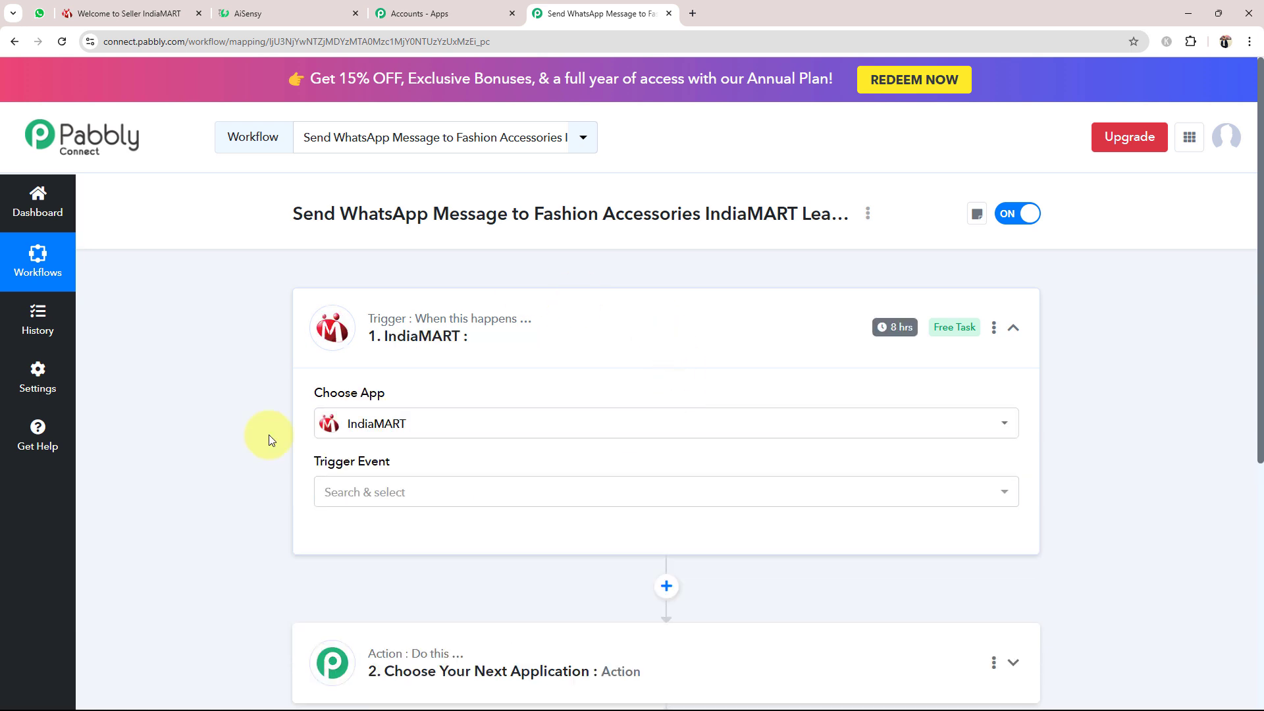
pyautogui.click(367, 484)
pyautogui.click(341, 644)
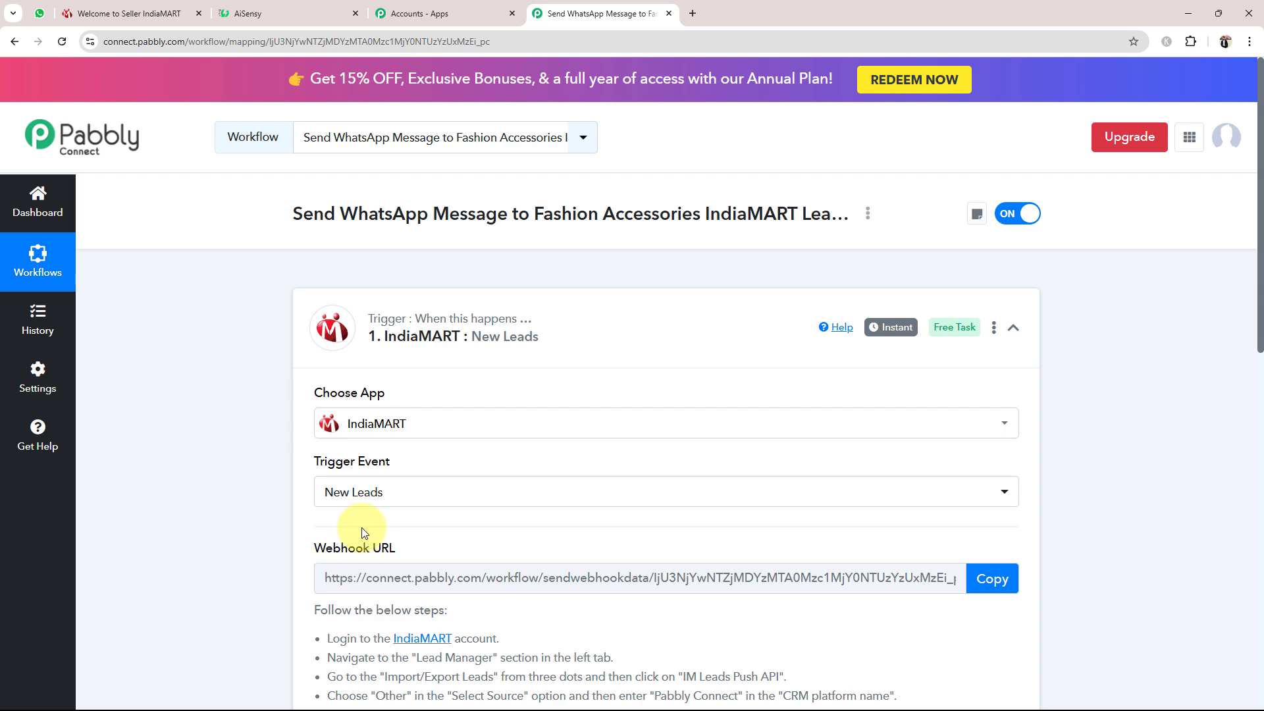
# Set the action application to WhatsApp by AiSensy with Send Template Message as the action event.
pyautogui.click(500, 350)
pyautogui.click(393, 474)
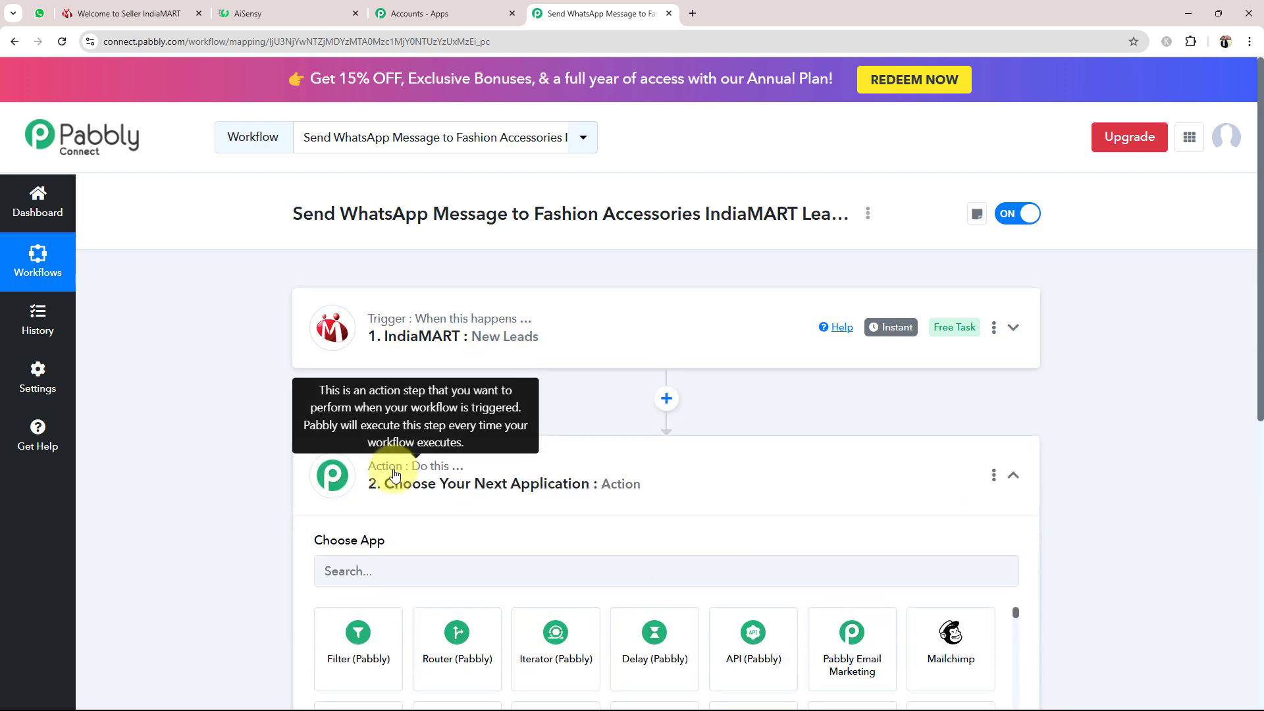
pyautogui.click(363, 351)
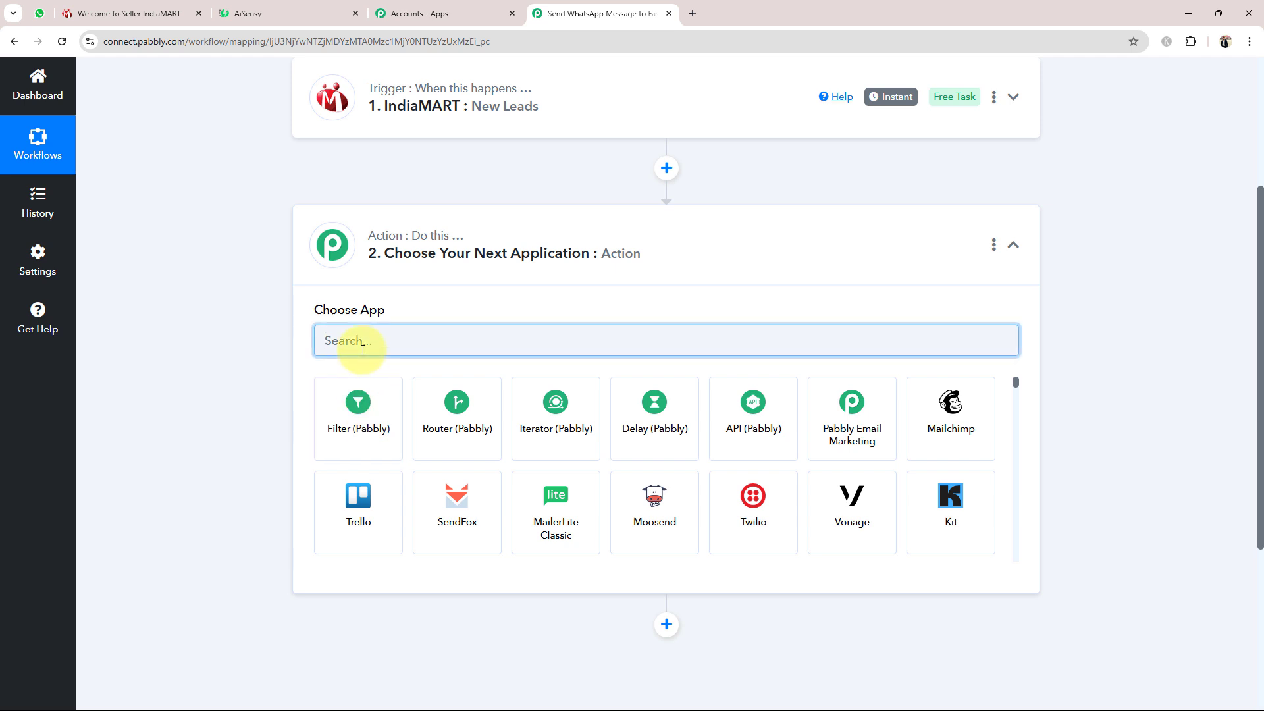
pyautogui.write('Ais')
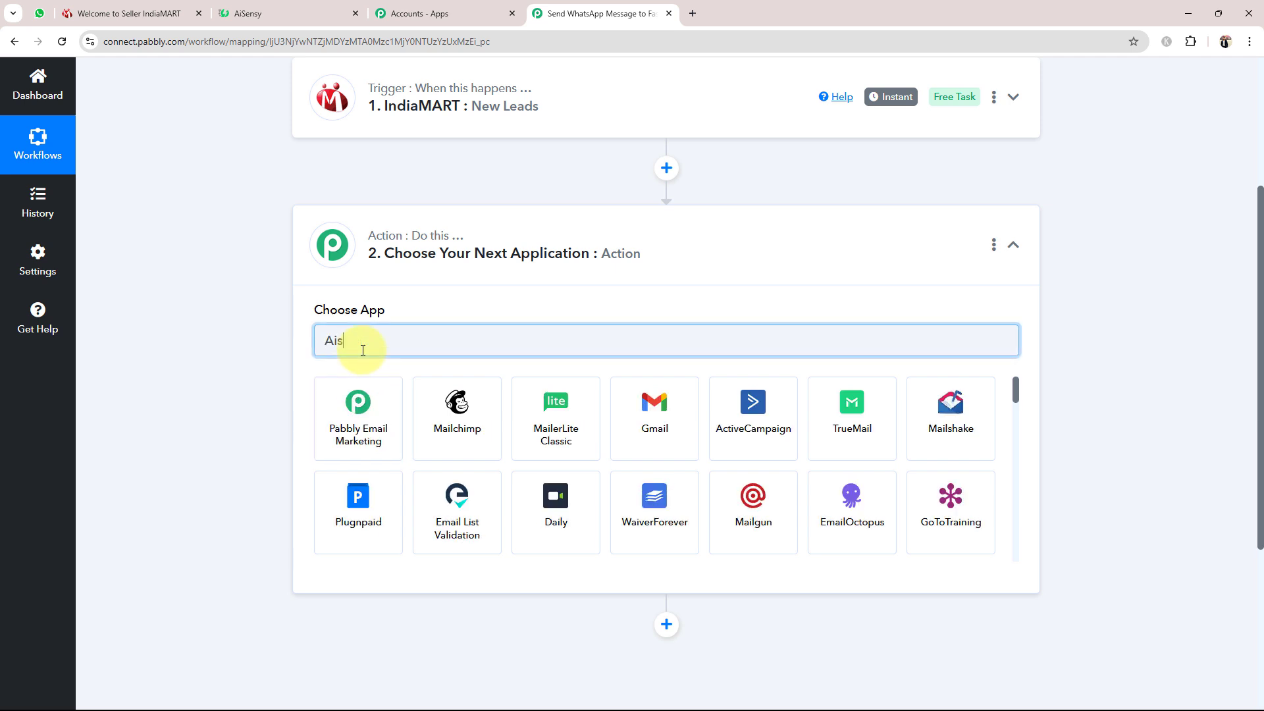
pyautogui.write('e')
pyautogui.click(367, 428)
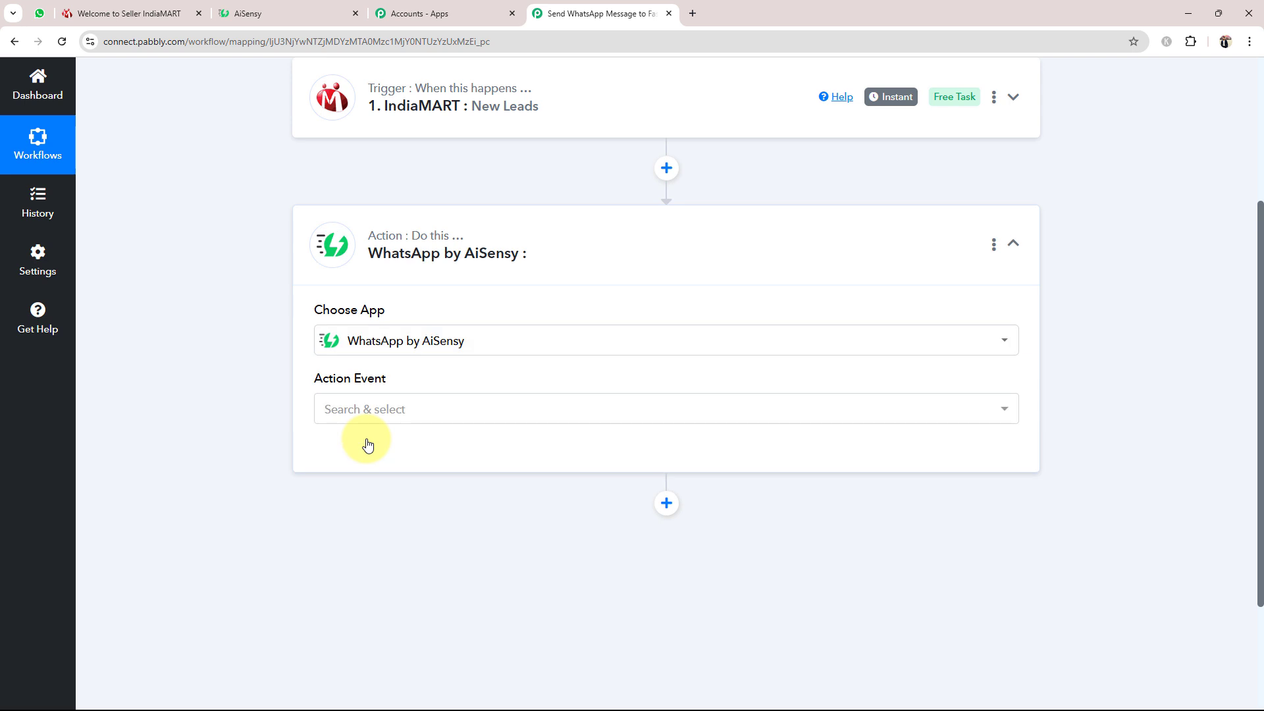
pyautogui.click(366, 415)
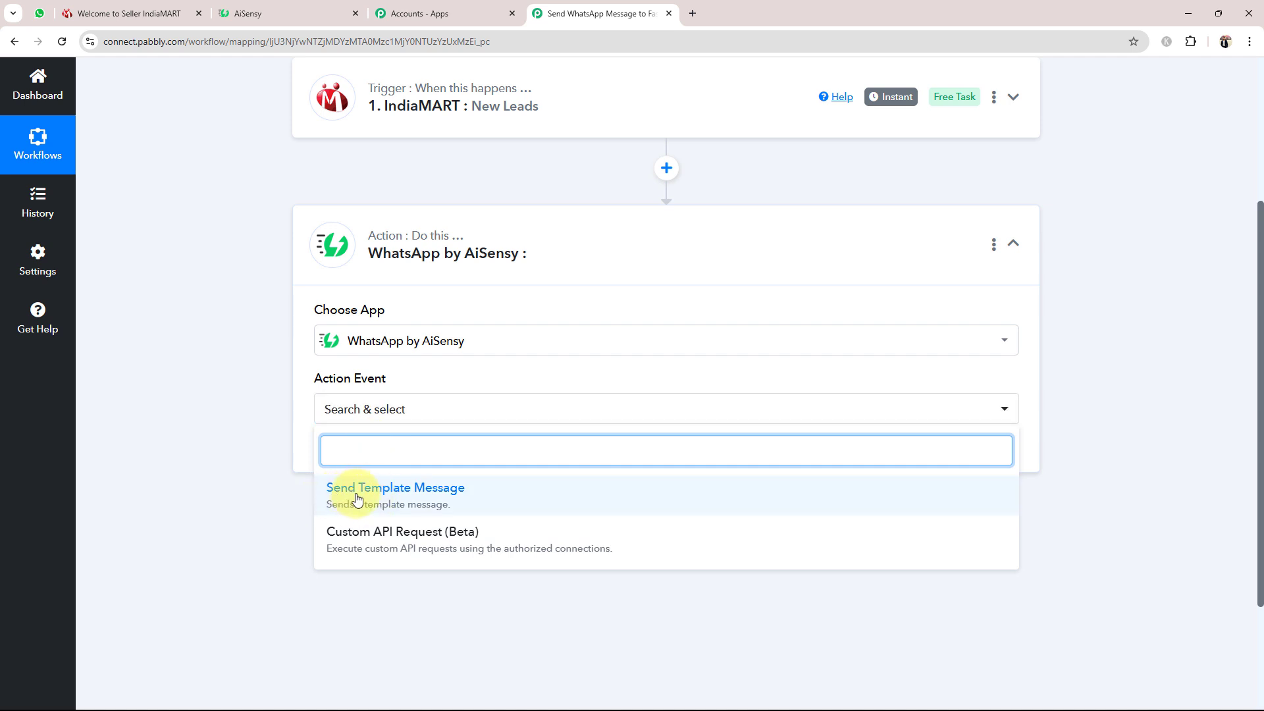
pyautogui.click(406, 504)
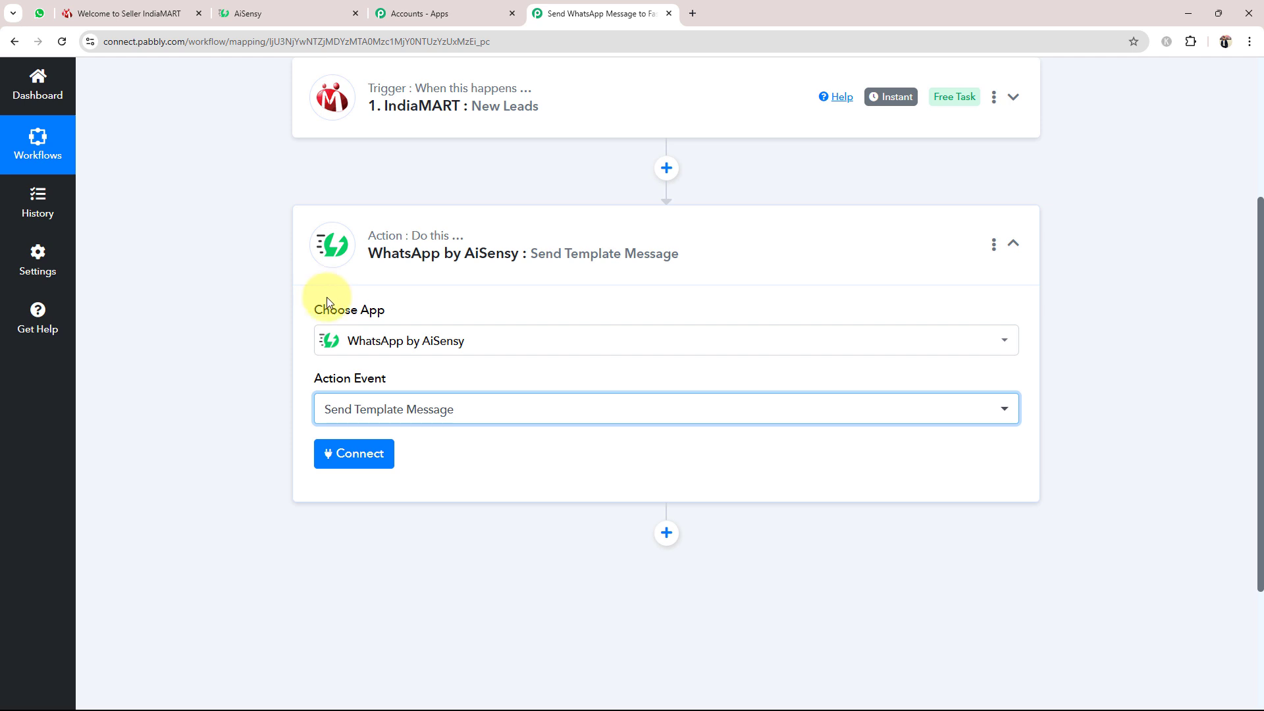
pyautogui.click(500, 250)
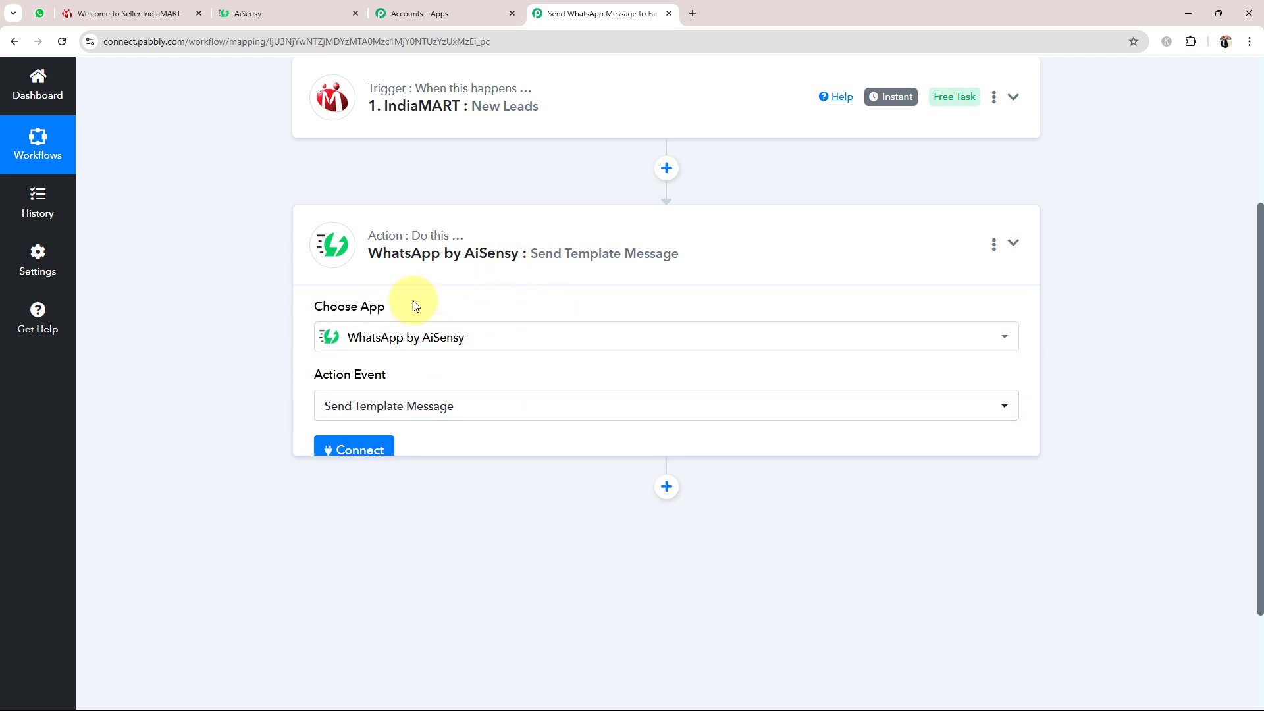
# Reopen the IndiaMART trigger and examine its webhook URL and the setup instructions beneath it.
pyautogui.scroll(4, 353, 319)
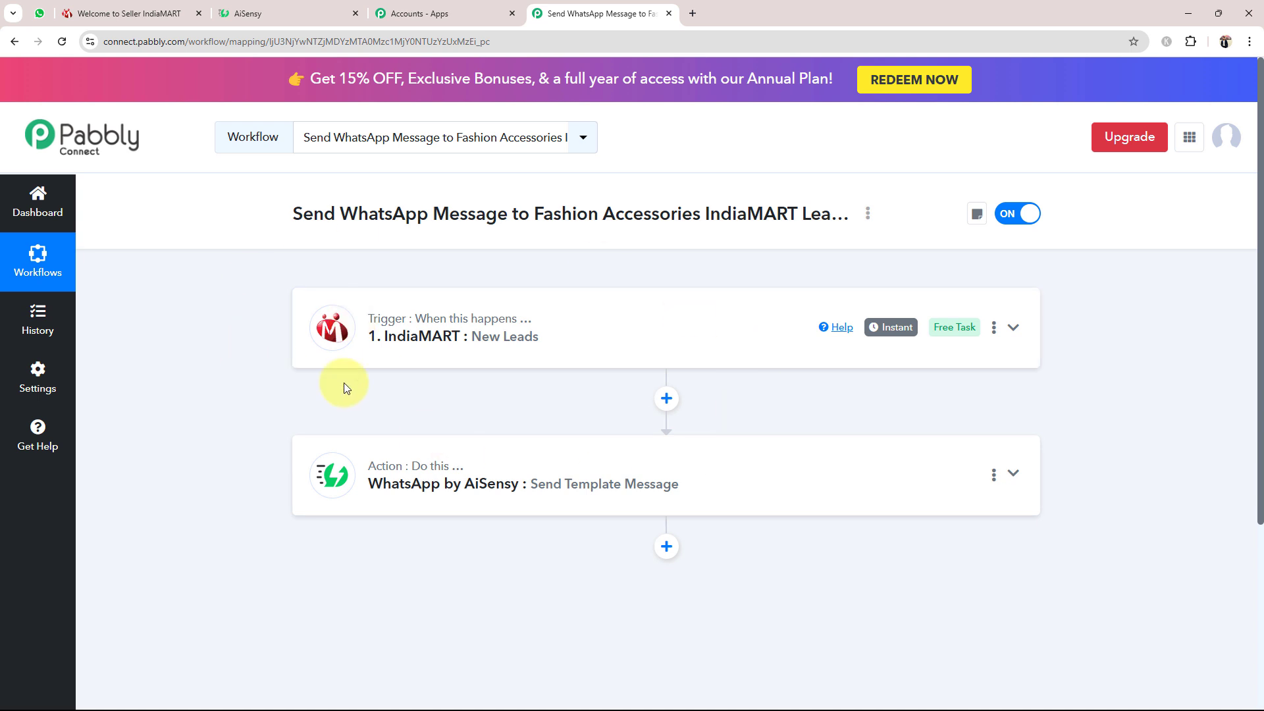
pyautogui.click(413, 337)
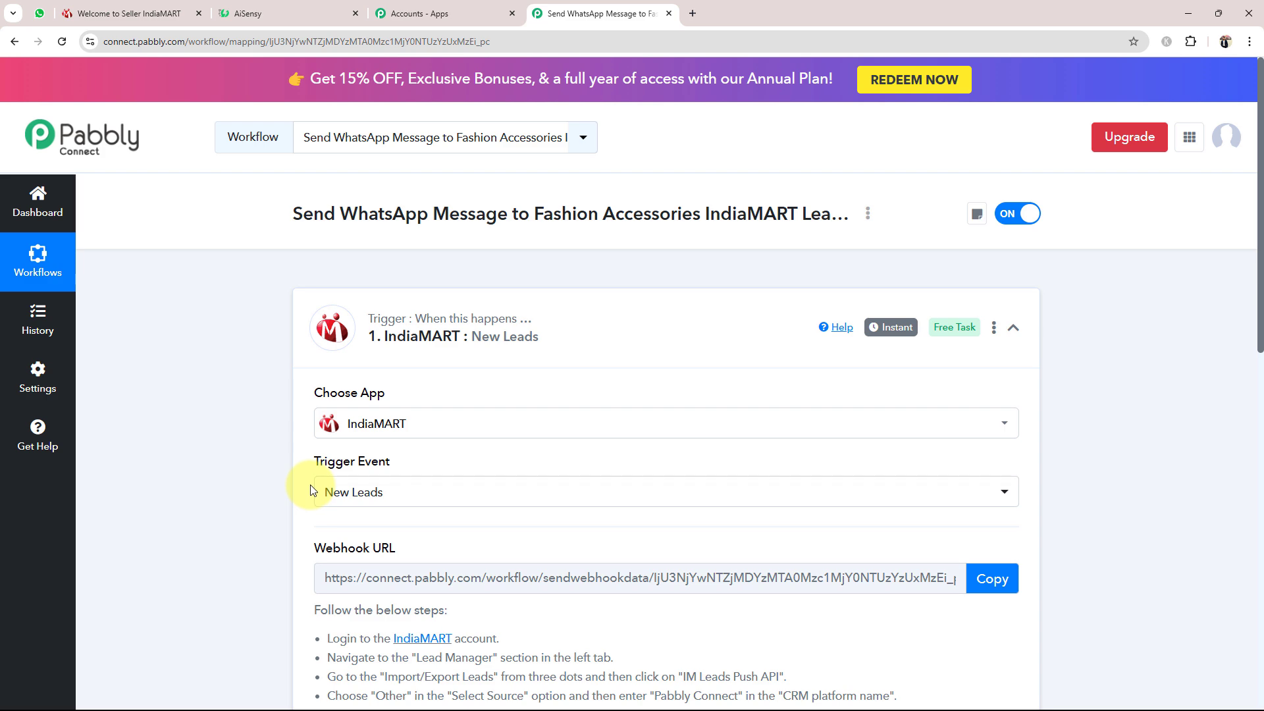
pyautogui.scroll(-3, 460, 480)
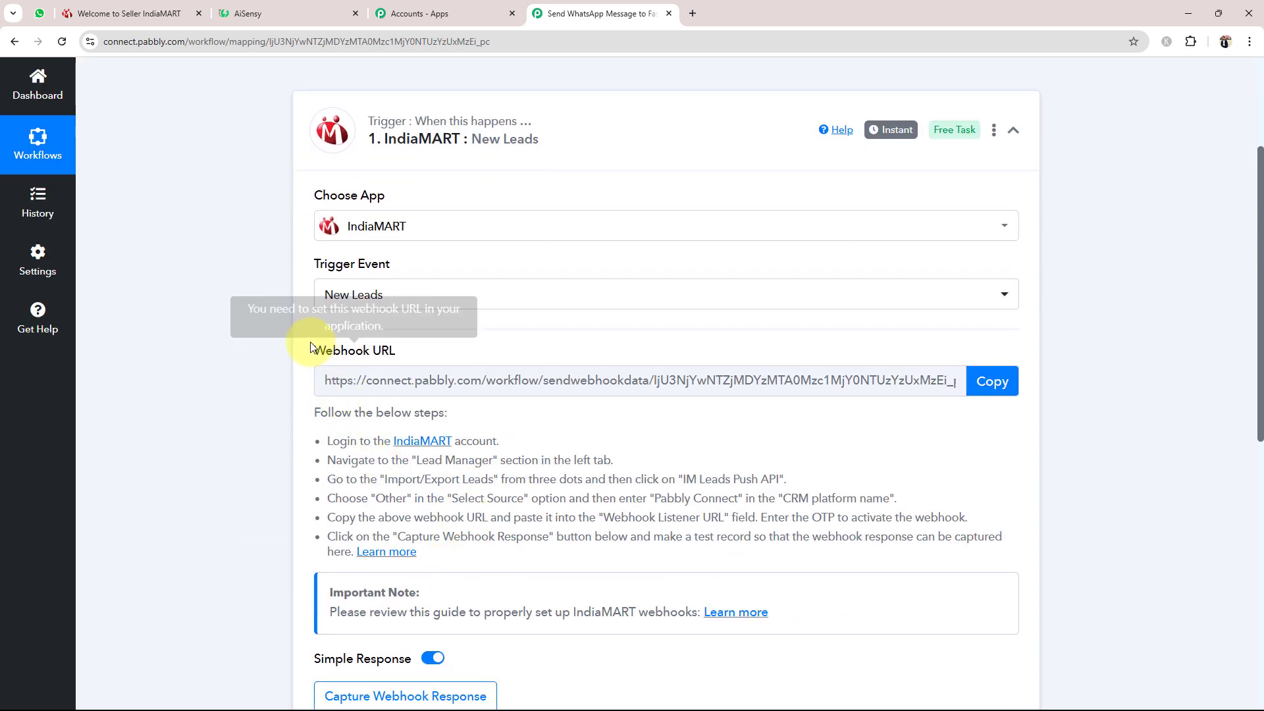
pyautogui.moveTo(315, 348); pyautogui.dragTo(429, 356)
pyautogui.click(156, 407)
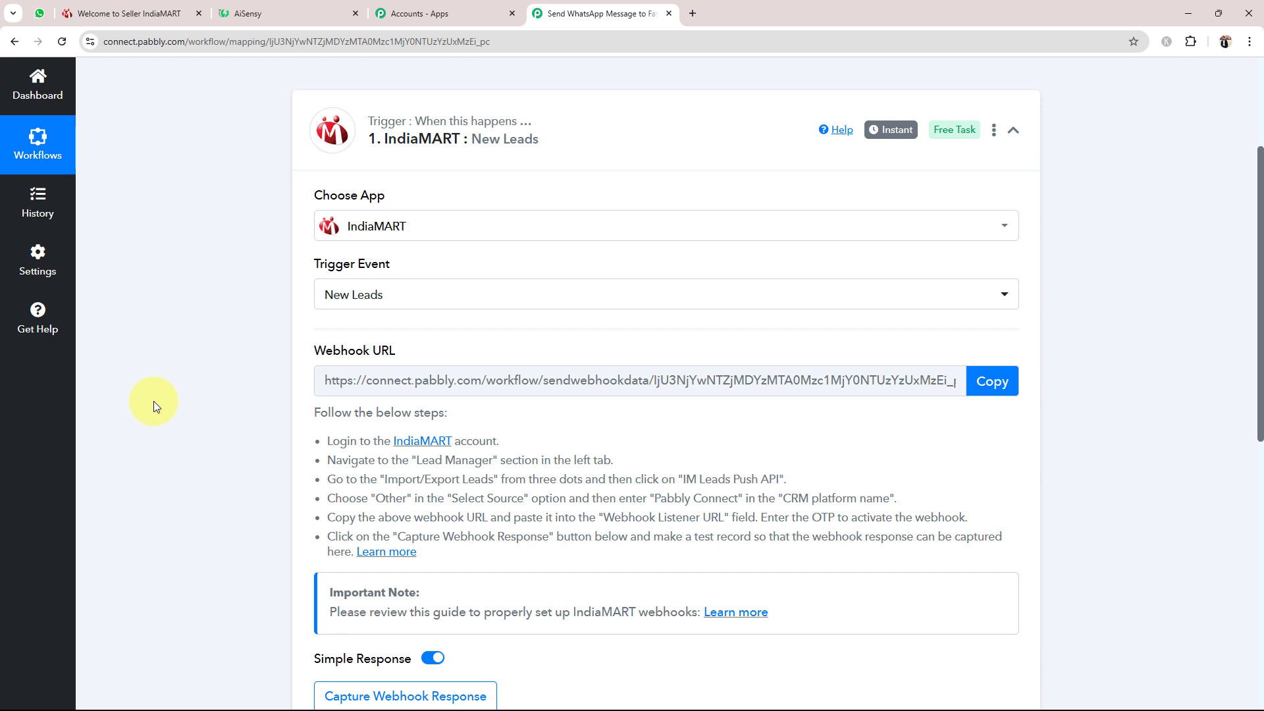
pyautogui.scroll(-2, 153, 401)
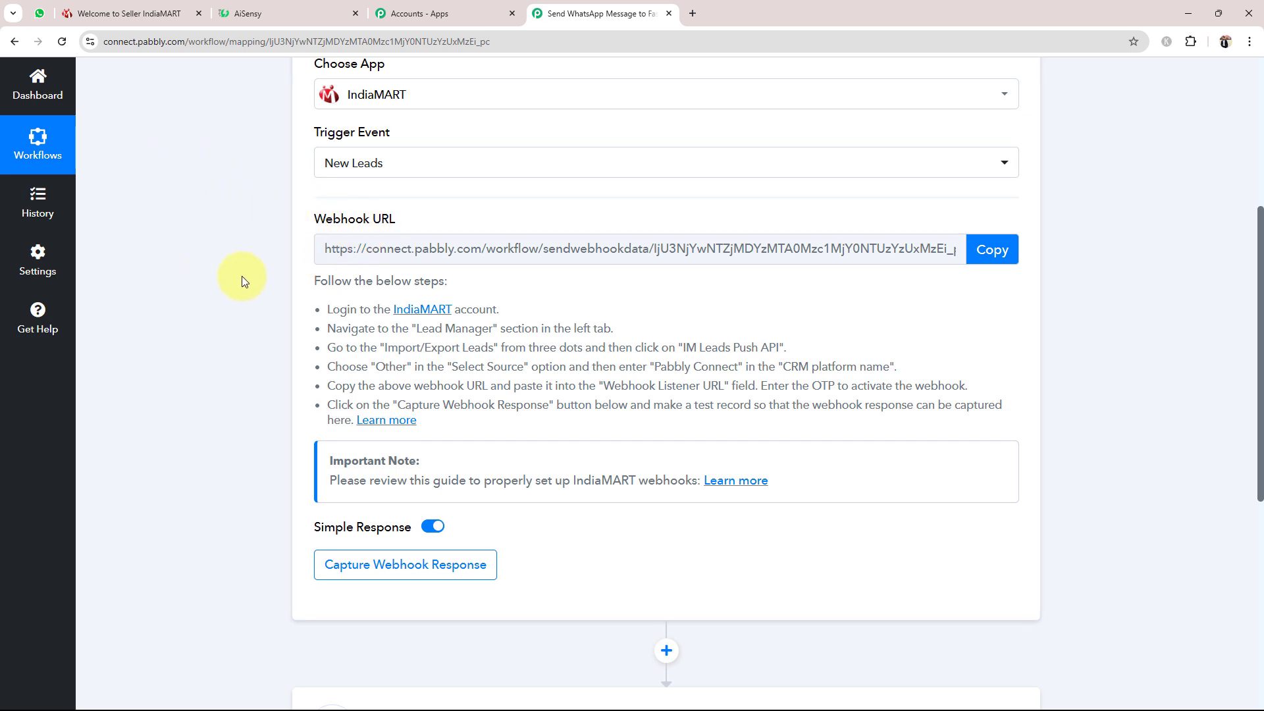
pyautogui.scroll(1, 242, 275)
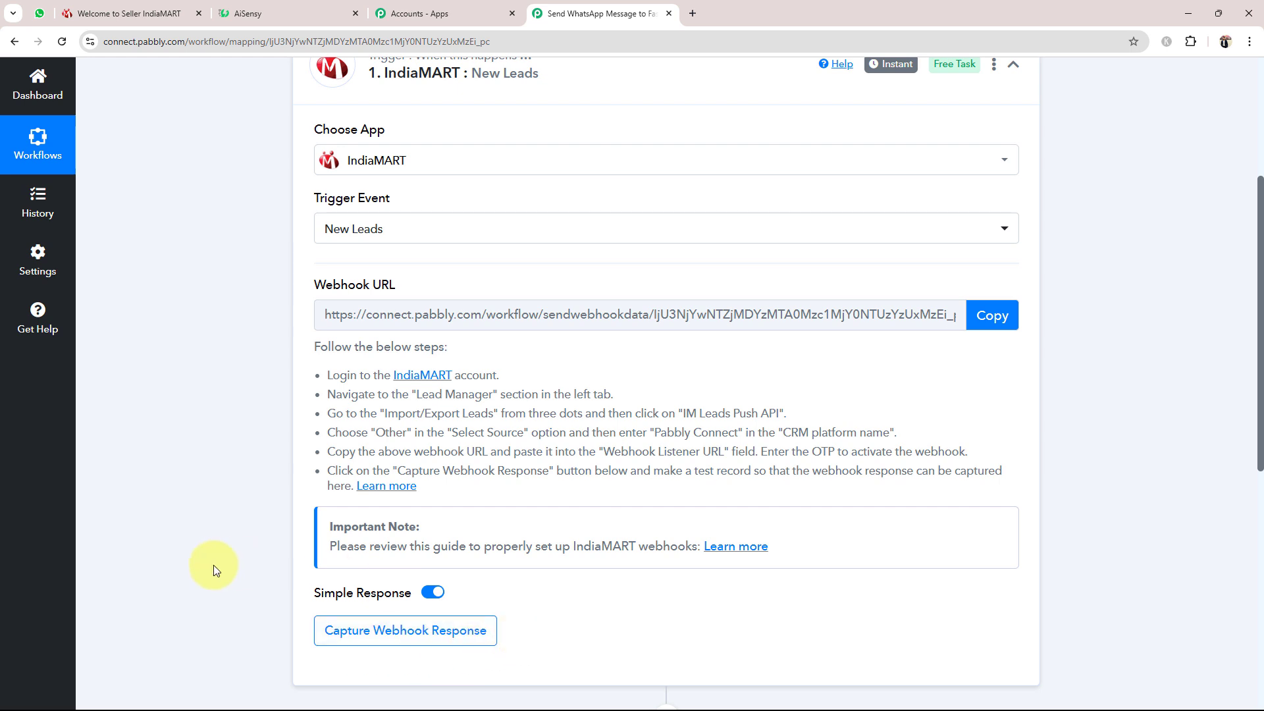
# Copy the IndiaMART trigger's webhook URL and review the setup instructions listed beneath it.
pyautogui.moveTo(302, 301); pyautogui.dragTo(409, 290)
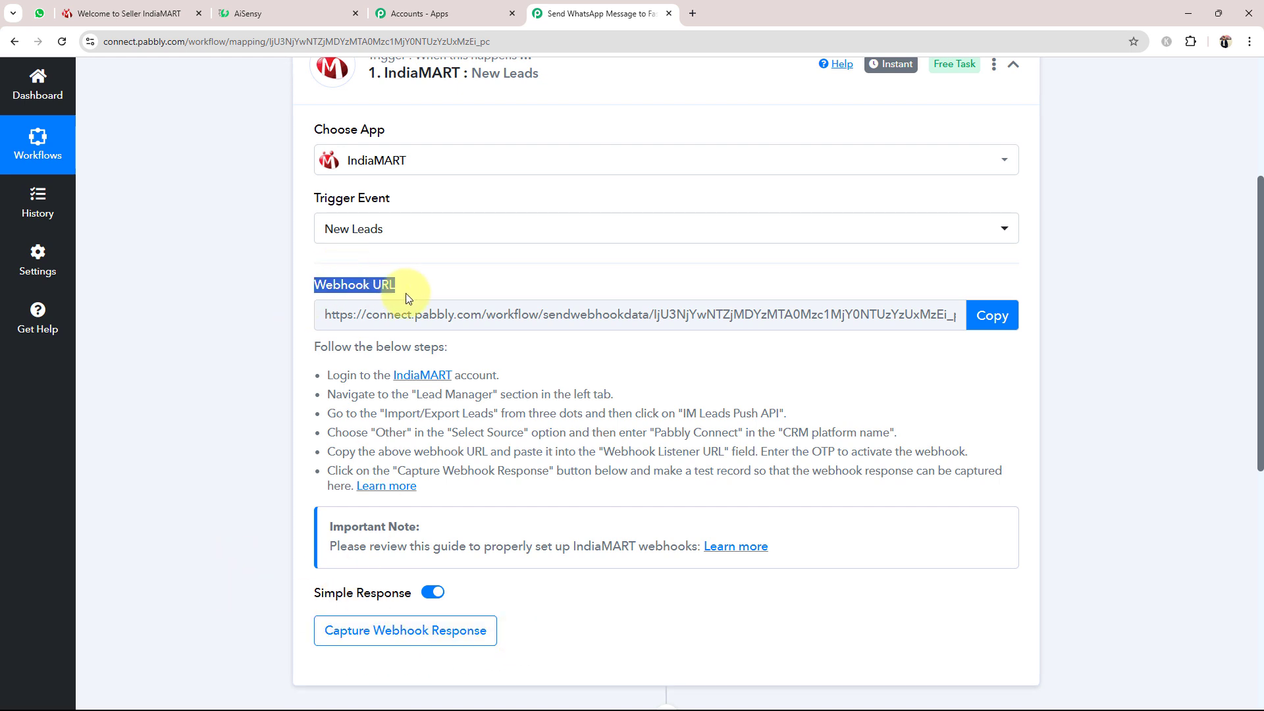
pyautogui.click(250, 348)
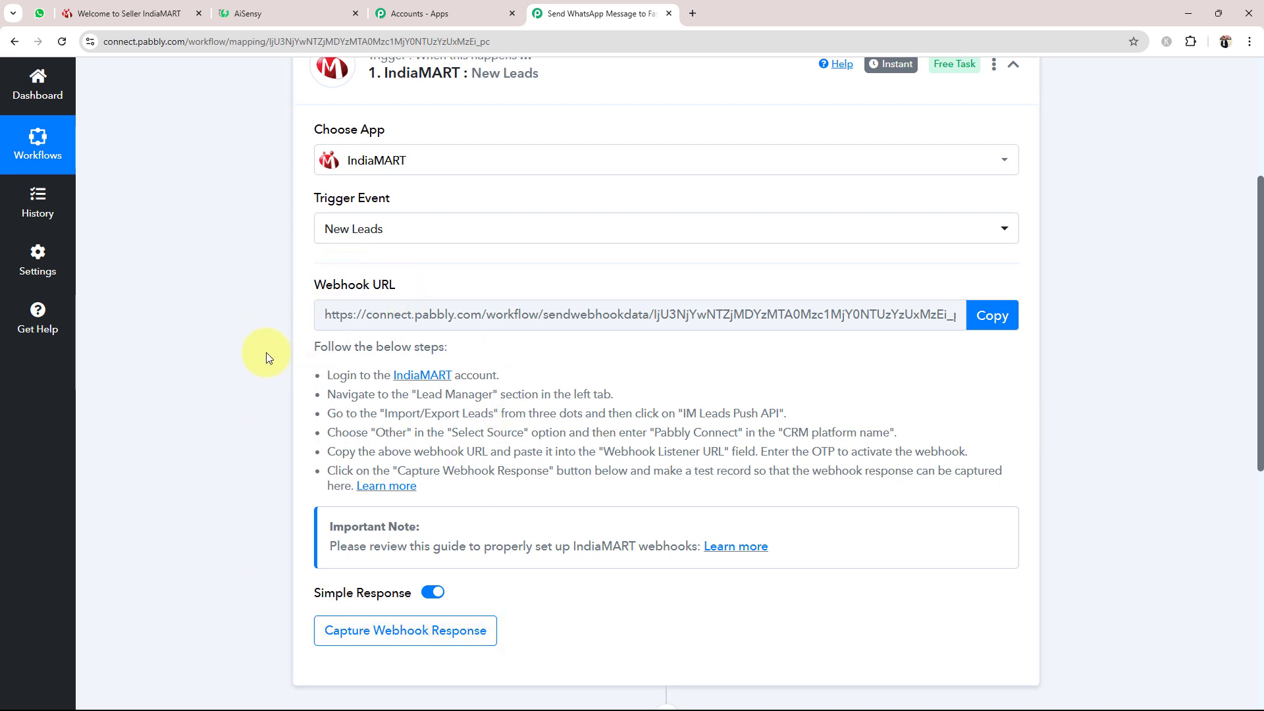
pyautogui.click(1007, 317)
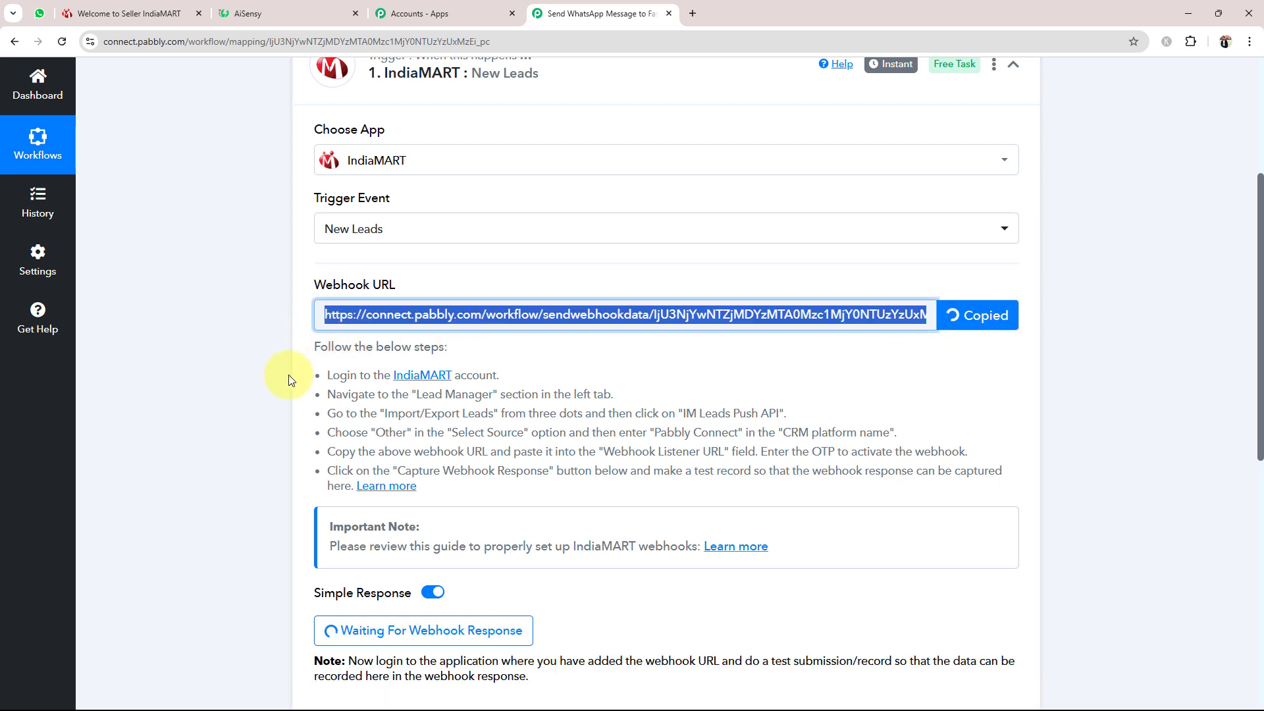
pyautogui.moveTo(323, 375); pyautogui.dragTo(558, 487)
pyautogui.click(164, 428)
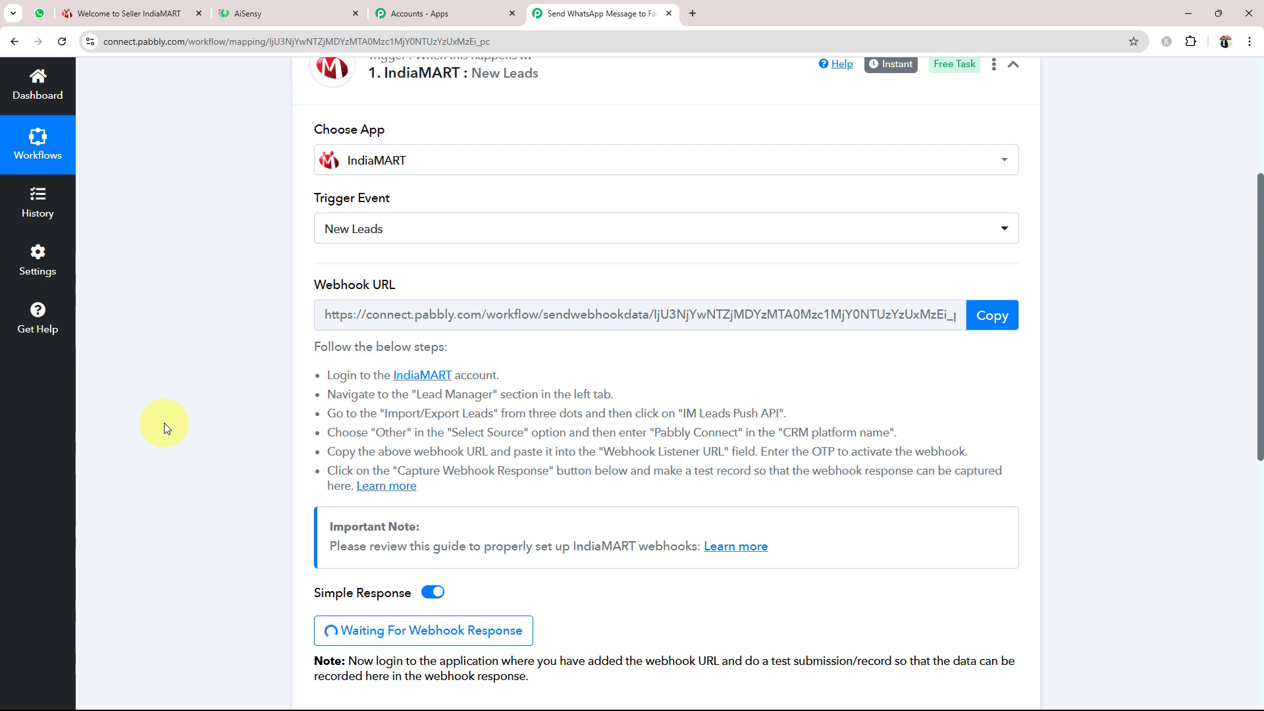
# Switch to the IndiaMART seller account and open the Push API integration from the Lead Manager's Import / Export Leads options.
pyautogui.click(125, 14)
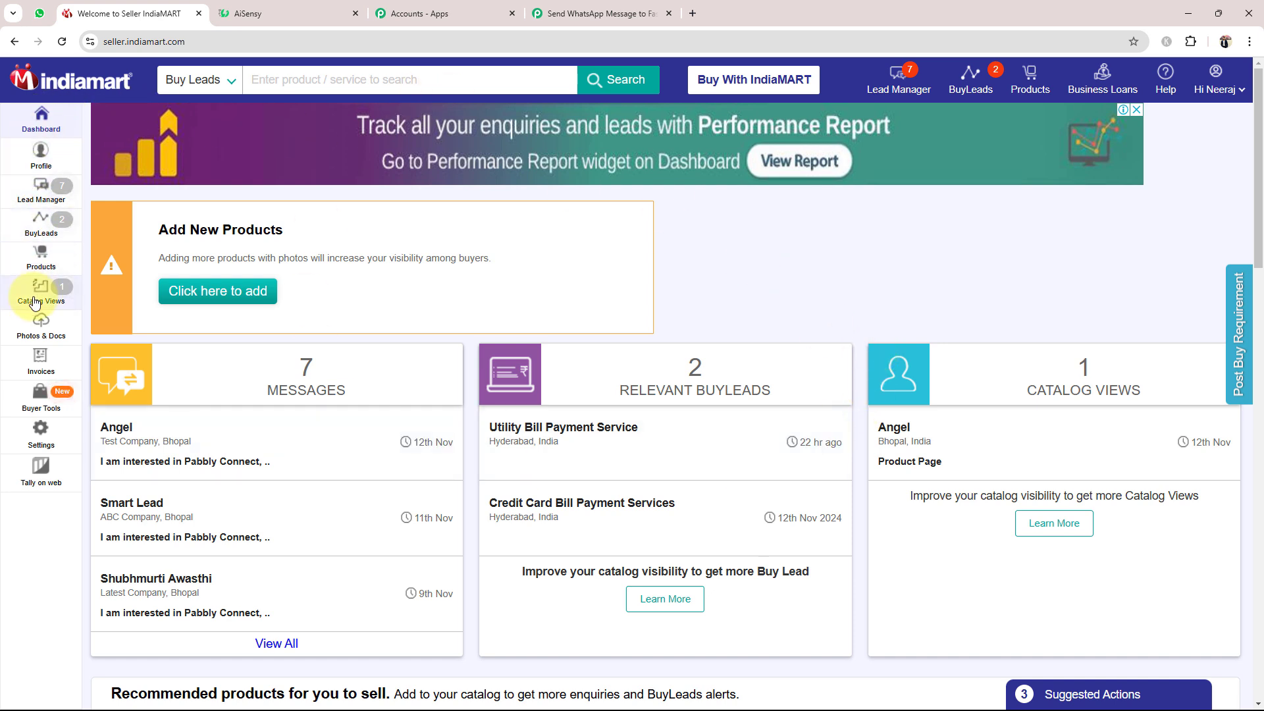
pyautogui.click(35, 197)
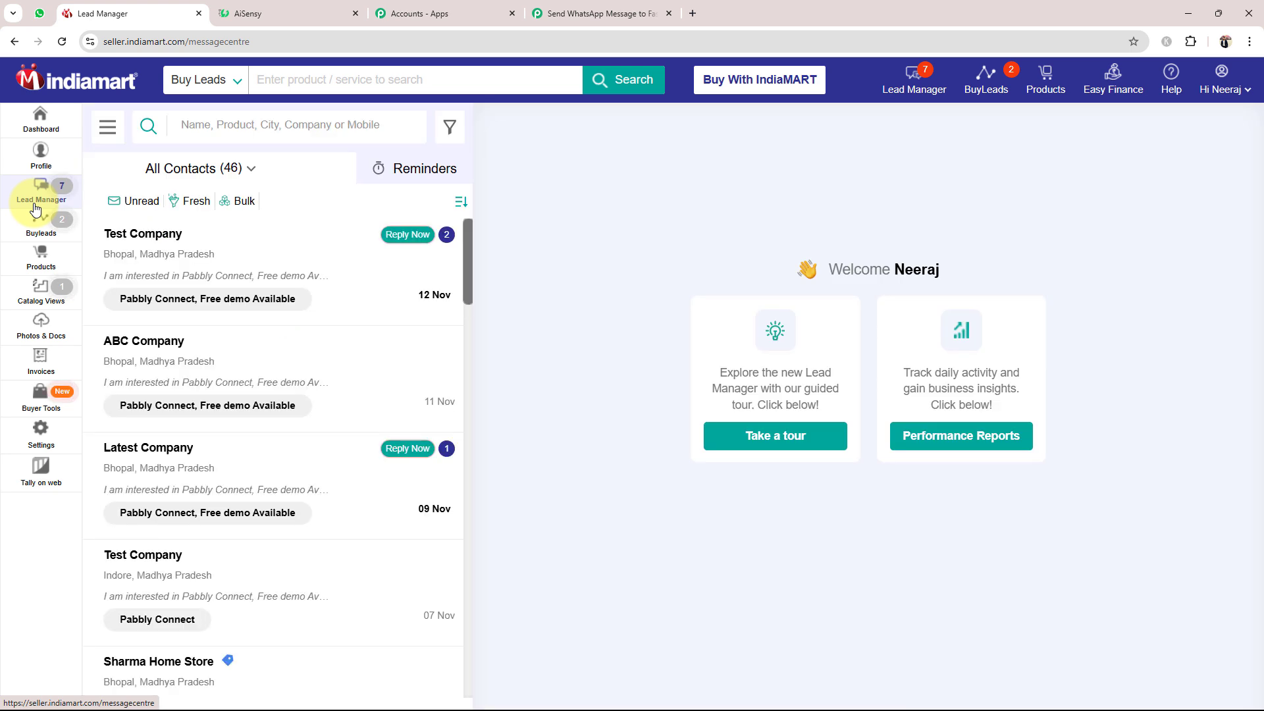
pyautogui.click(110, 130)
pyautogui.moveTo(99, 245)
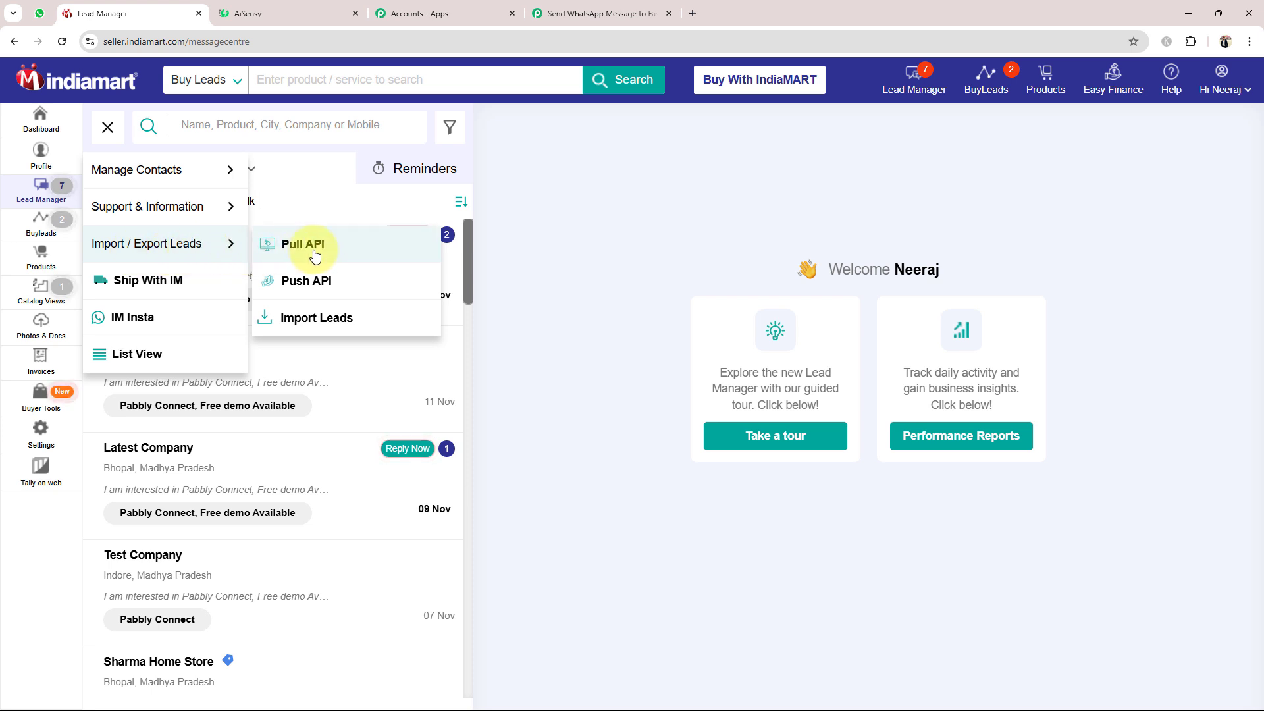
pyautogui.click(319, 282)
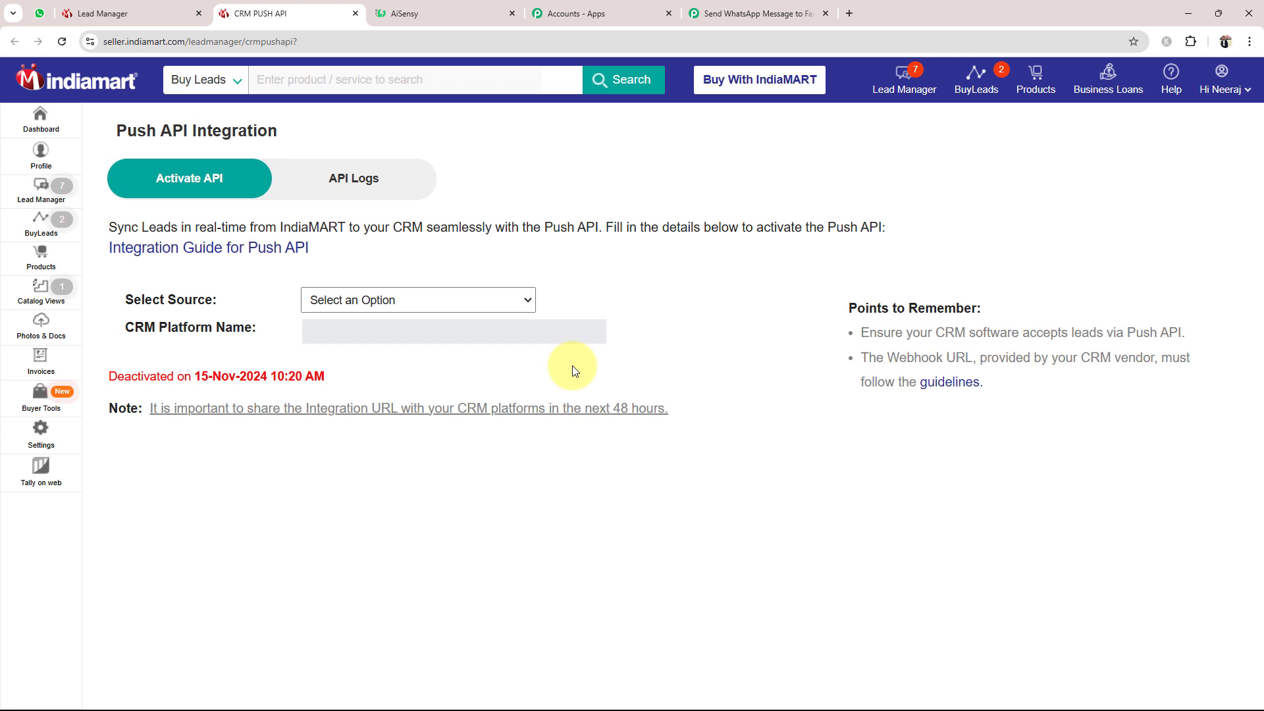
# Set the Push API source to Other and enter Pabbly Connect as the CRM platform name.
pyautogui.click(326, 301)
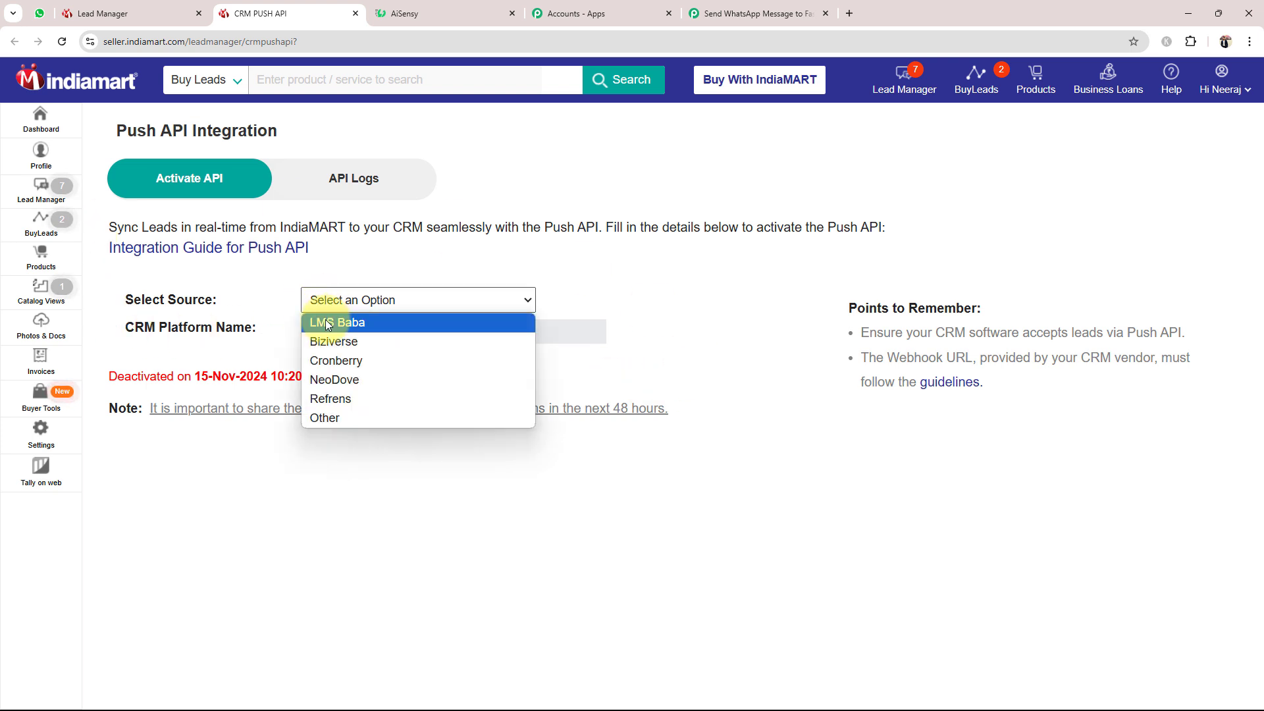
pyautogui.click(326, 419)
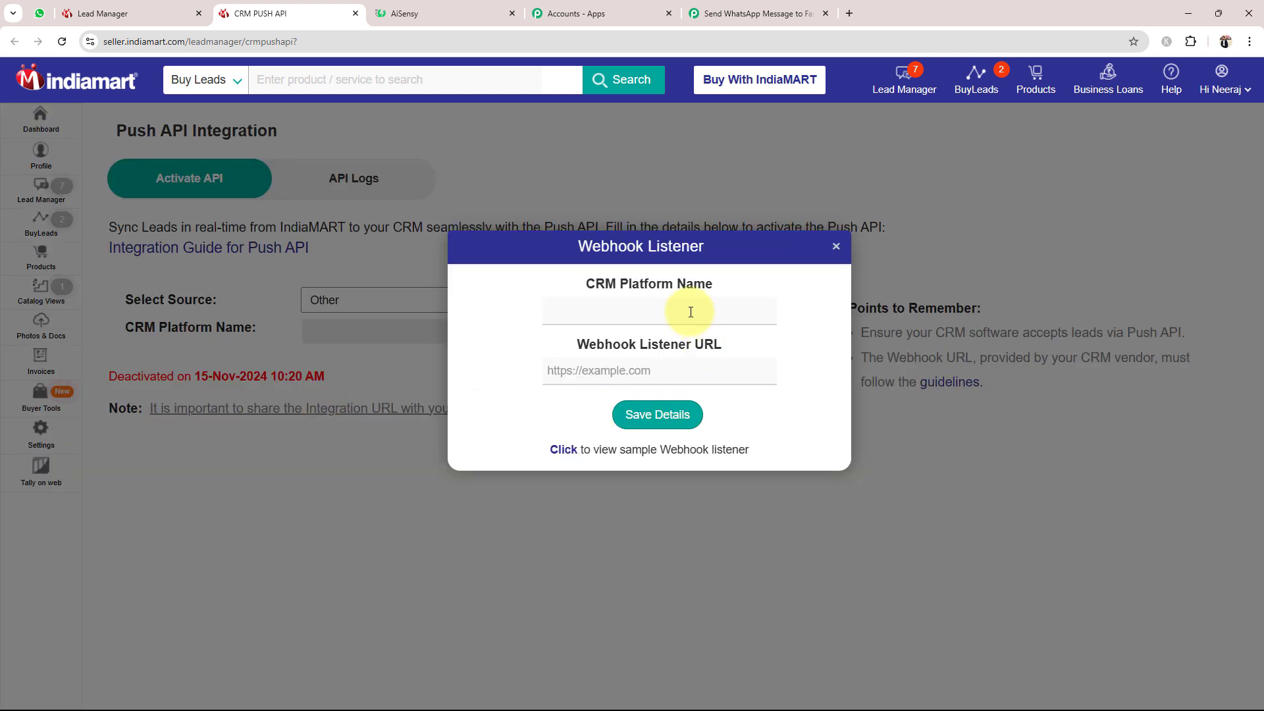
pyautogui.click(649, 315)
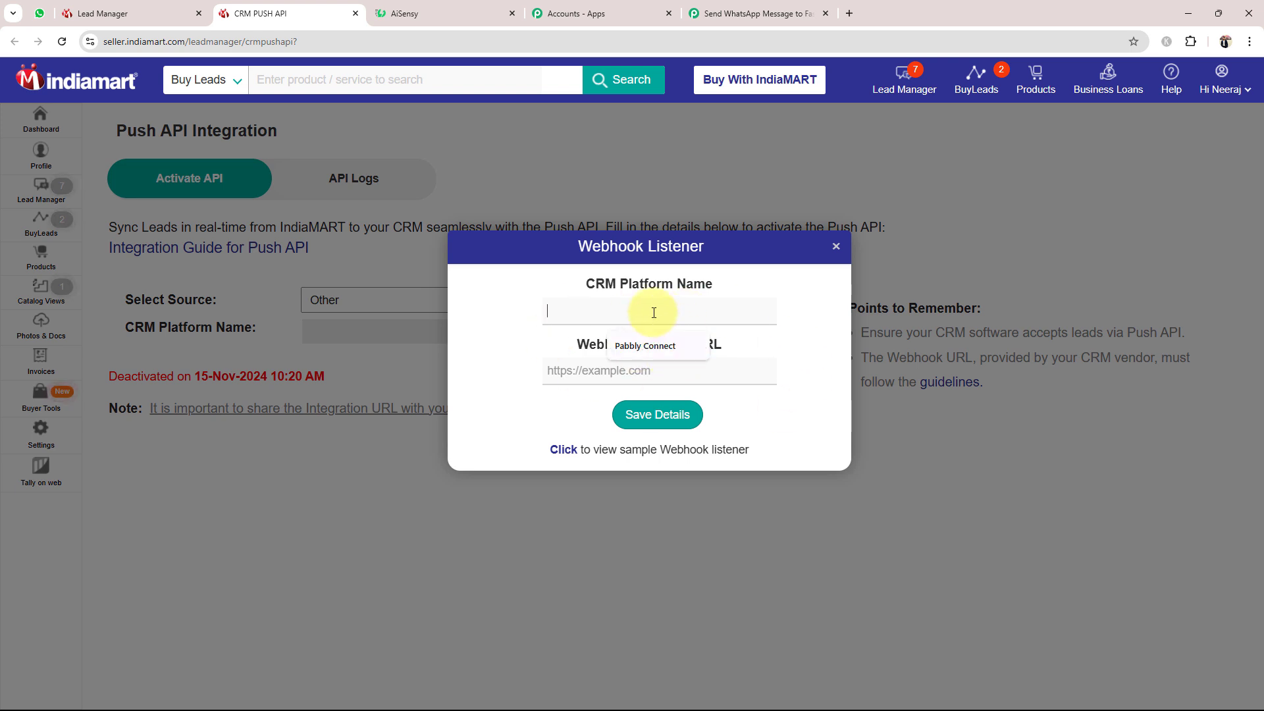
pyautogui.click(655, 345)
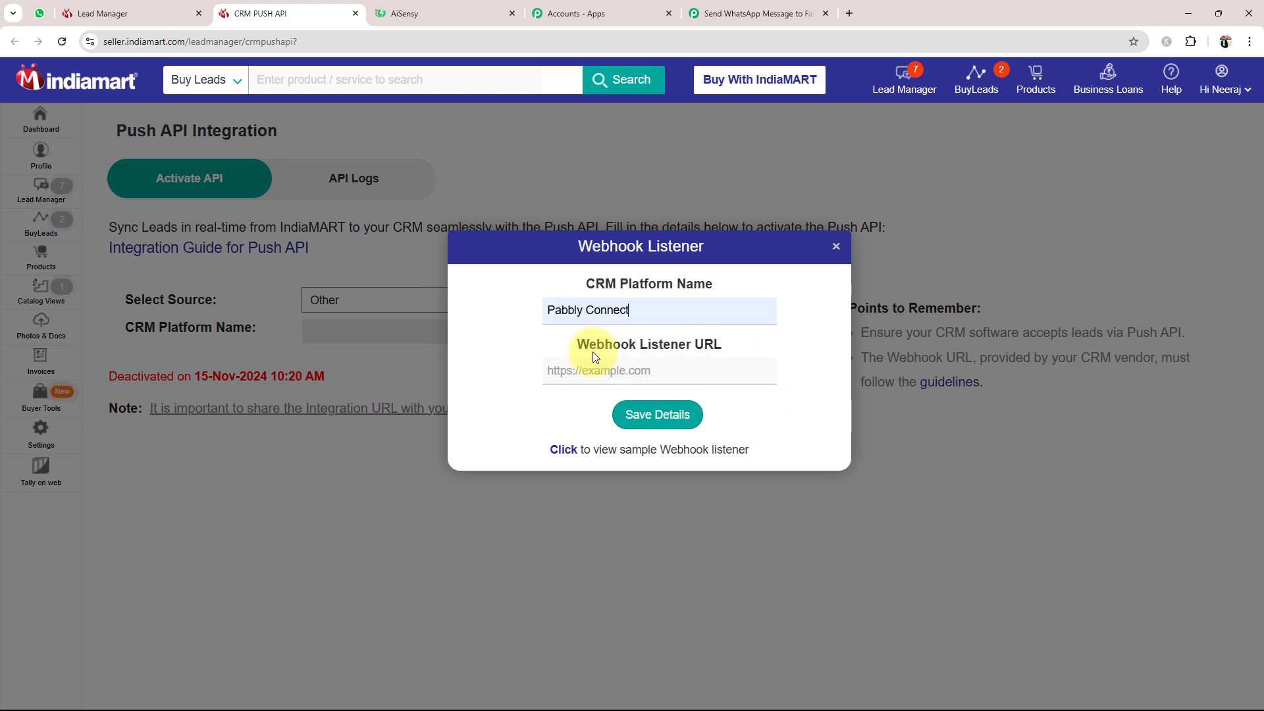
pyautogui.moveTo(586, 355); pyautogui.dragTo(737, 358)
pyautogui.click(566, 402)
# Copy the webhook URL from the Pabbly Connect workflow, enter it as IndiaMART's Webhook Listener URL and save the details.
pyautogui.click(754, 13)
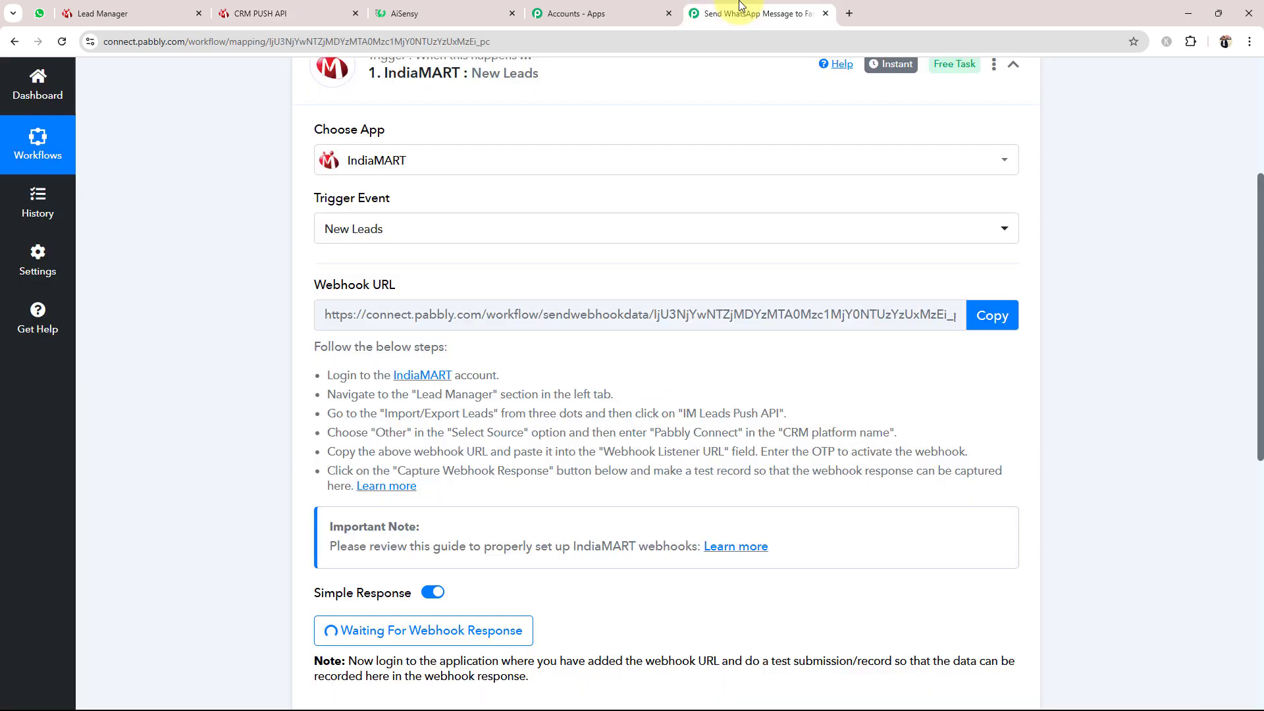
pyautogui.click(973, 313)
pyautogui.click(283, 13)
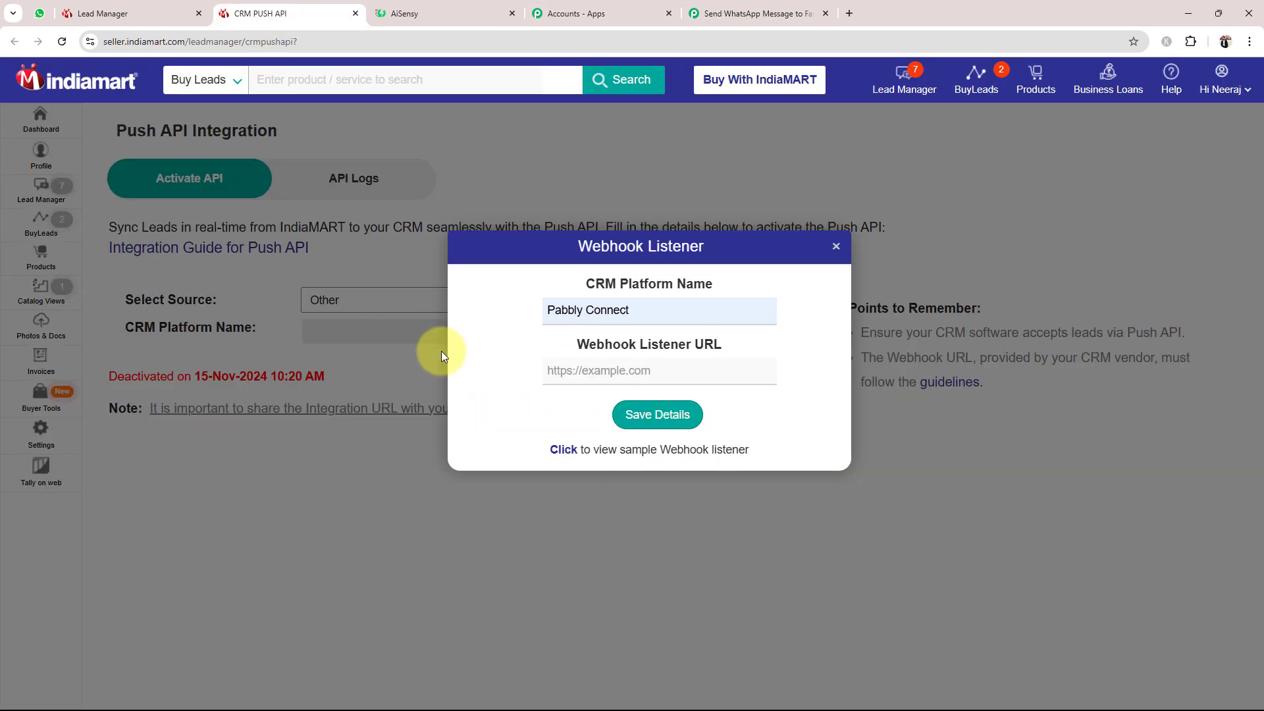
pyautogui.click(563, 373)
pyautogui.hotkey('ctrl', 'v')
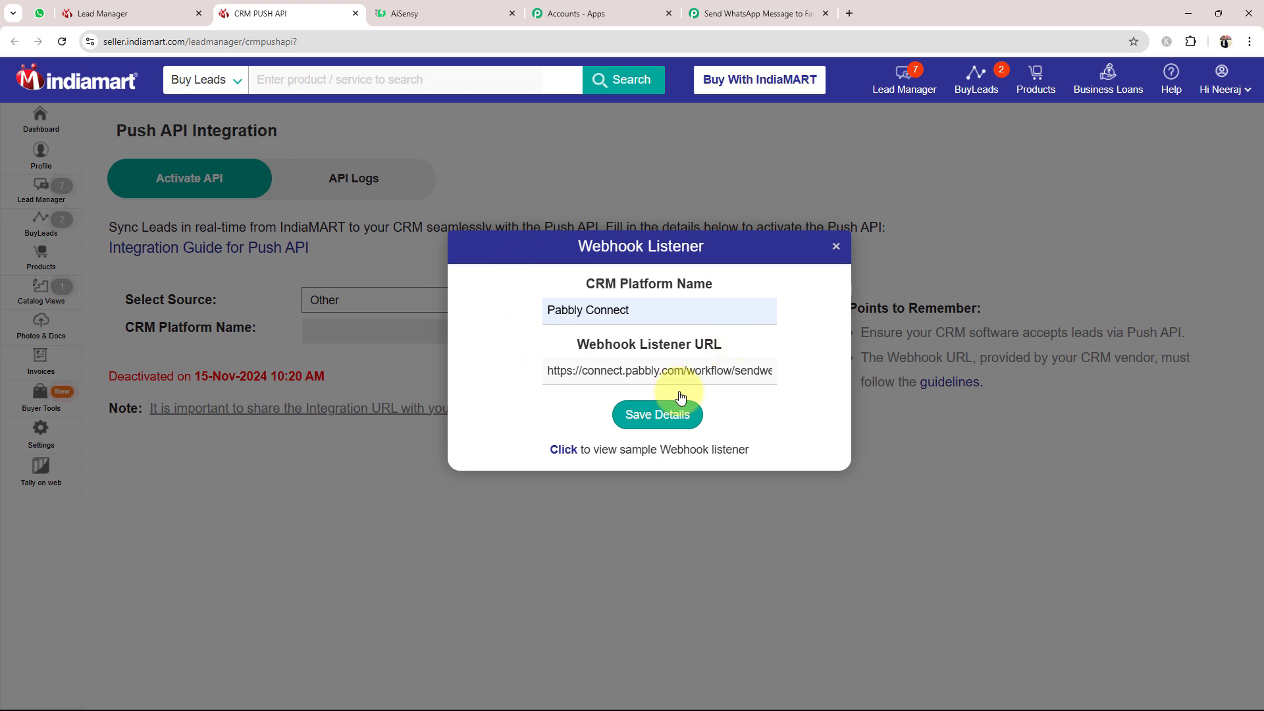
pyautogui.click(652, 414)
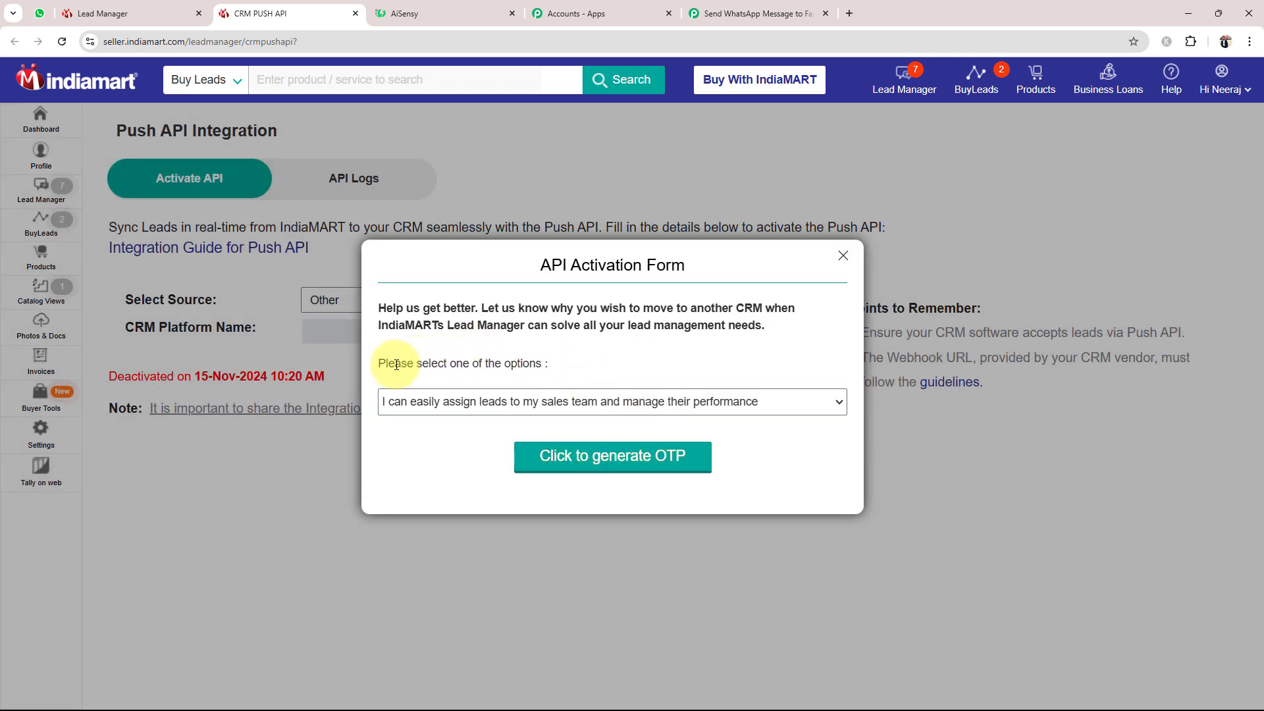
# Choose "The User Interface is easy to use and helps me manage leads effectively" as the API activation reason and generate the OTP.
pyautogui.moveTo(380, 307); pyautogui.dragTo(765, 327)
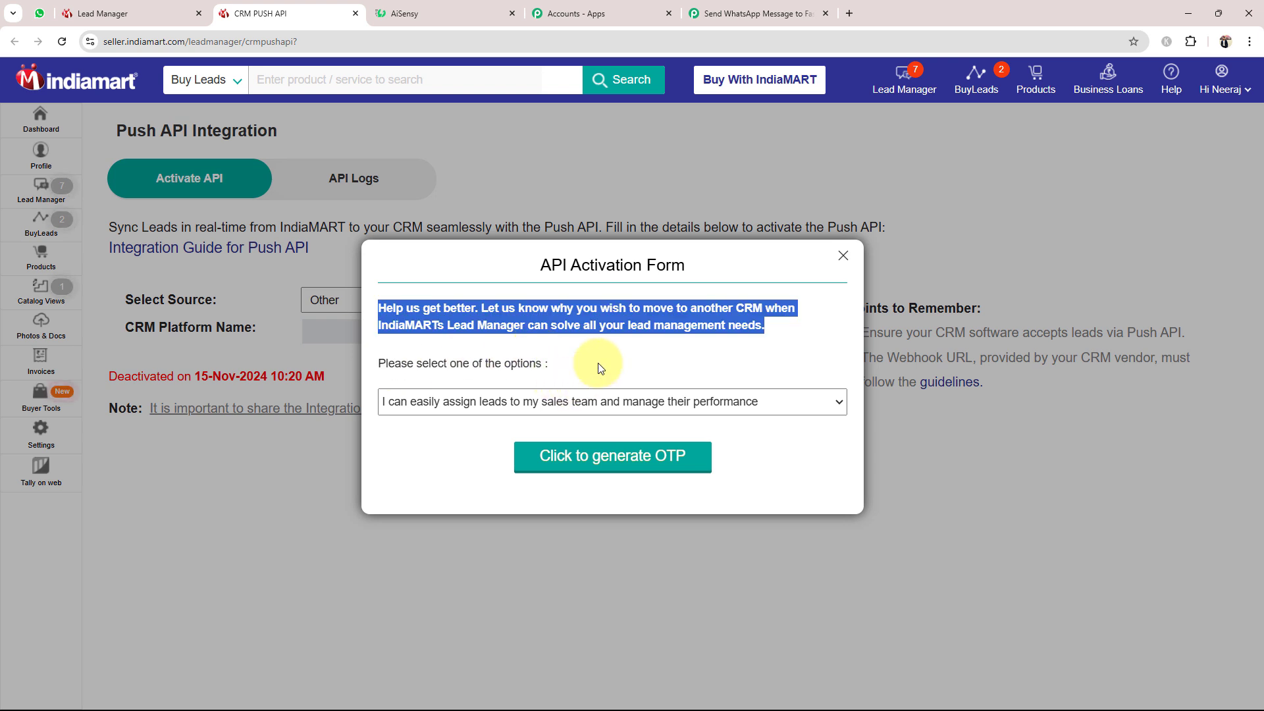
pyautogui.click(598, 364)
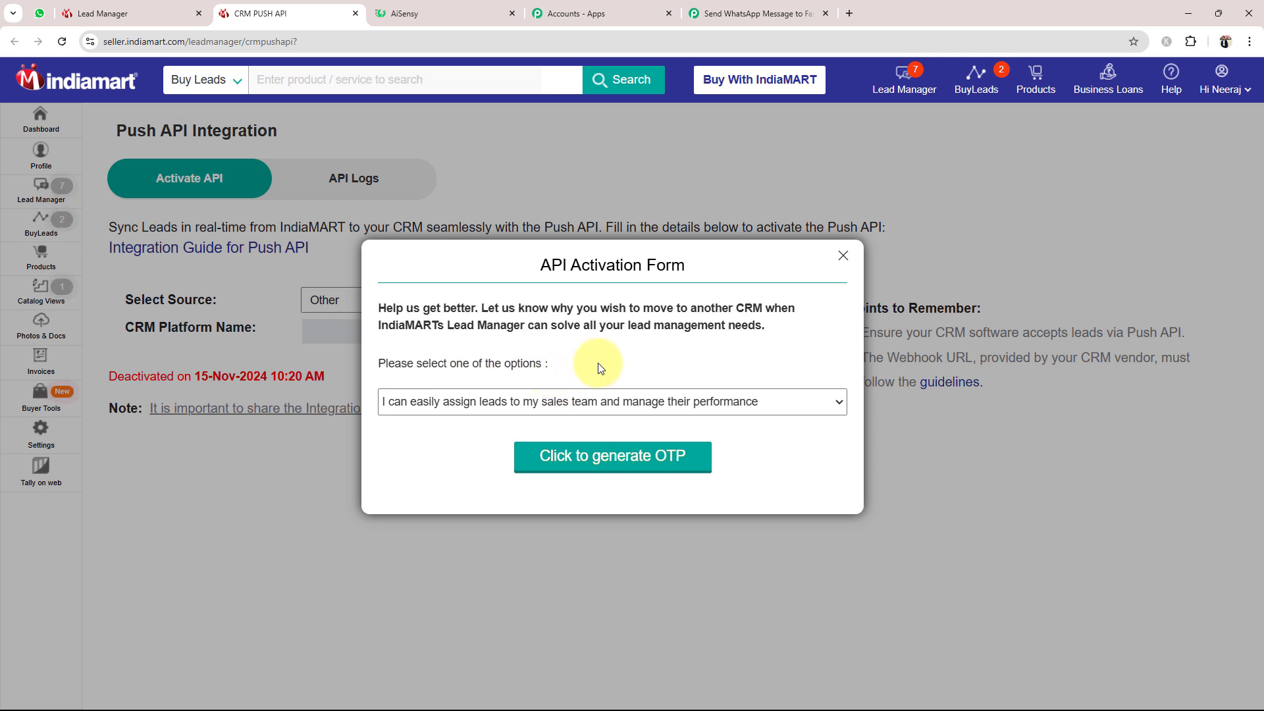
pyautogui.click(481, 406)
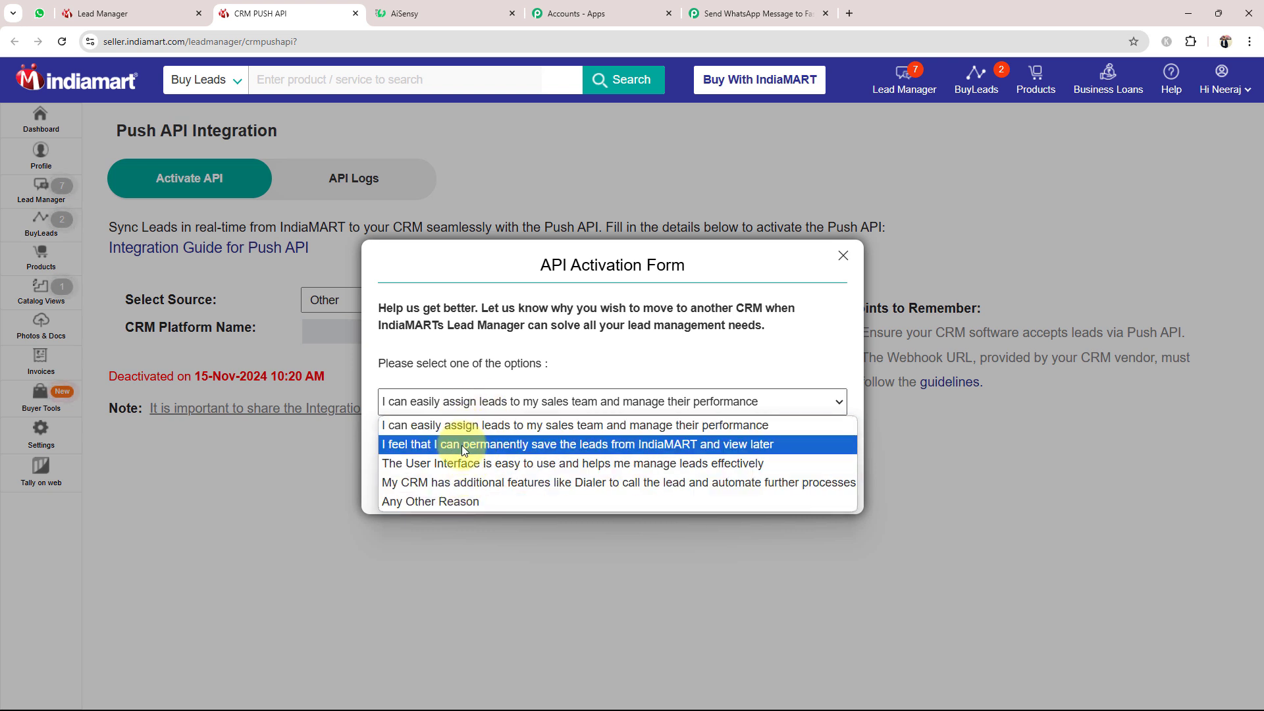
pyautogui.click(464, 464)
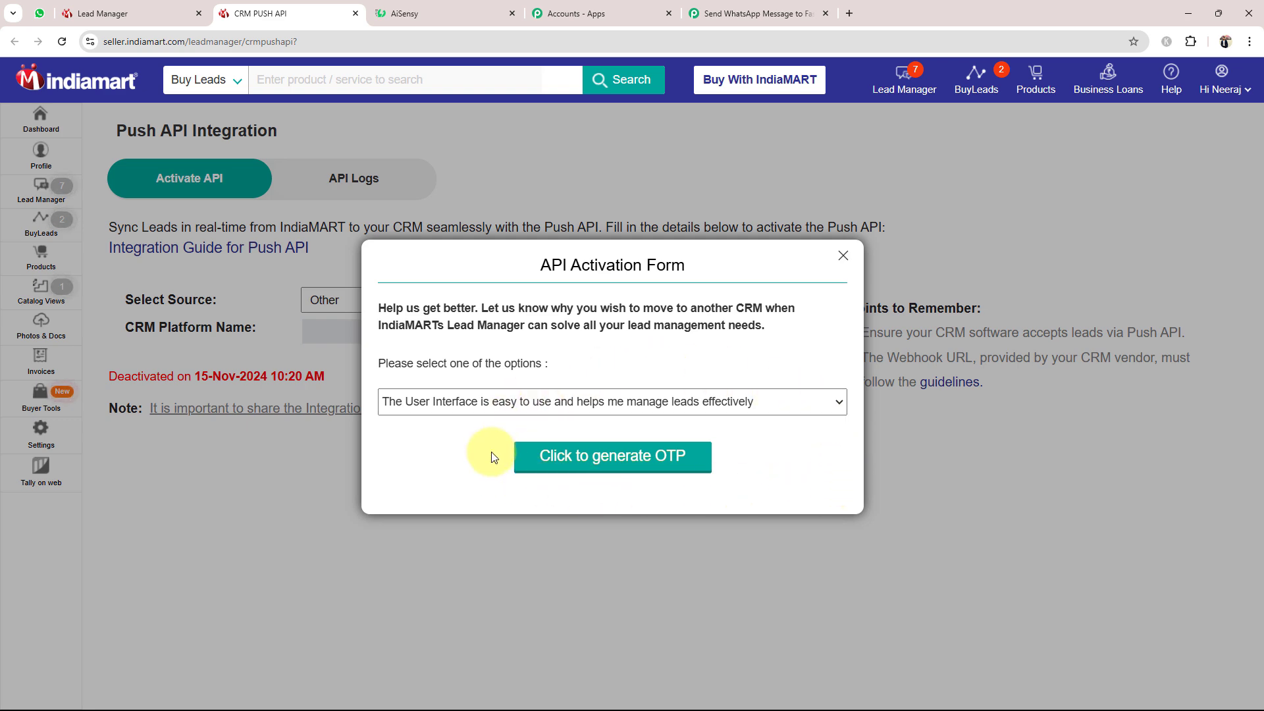
pyautogui.click(645, 460)
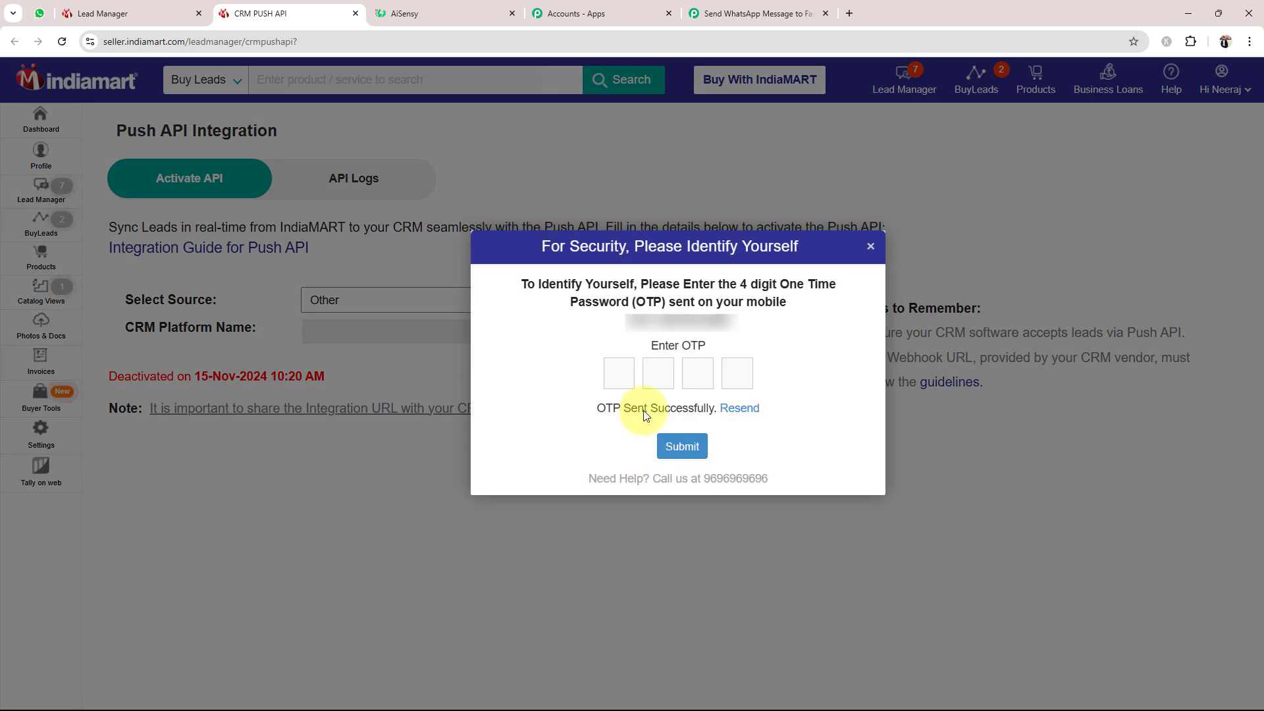
# Enter the one-time password sent to the mobile number and submit it to activate the Push API.
pyautogui.moveTo(727, 325); pyautogui.dragTo(733, 330)
pyautogui.click(558, 398)
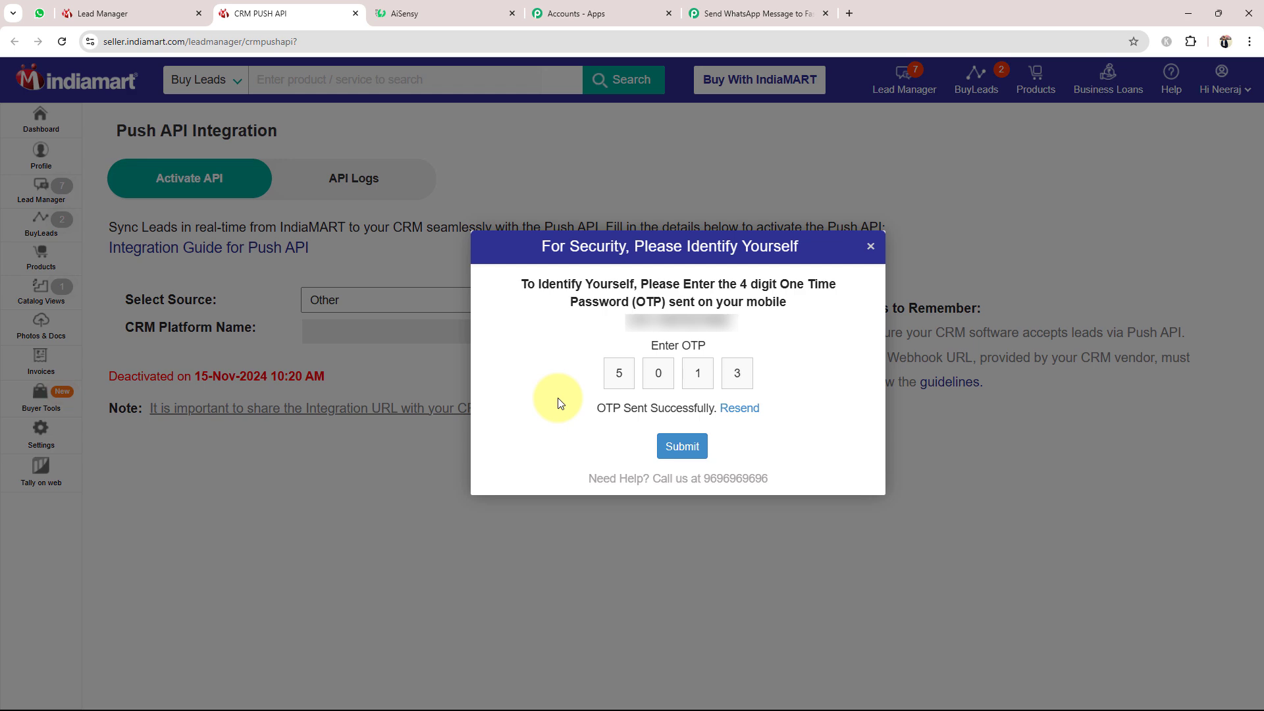
pyautogui.click(684, 451)
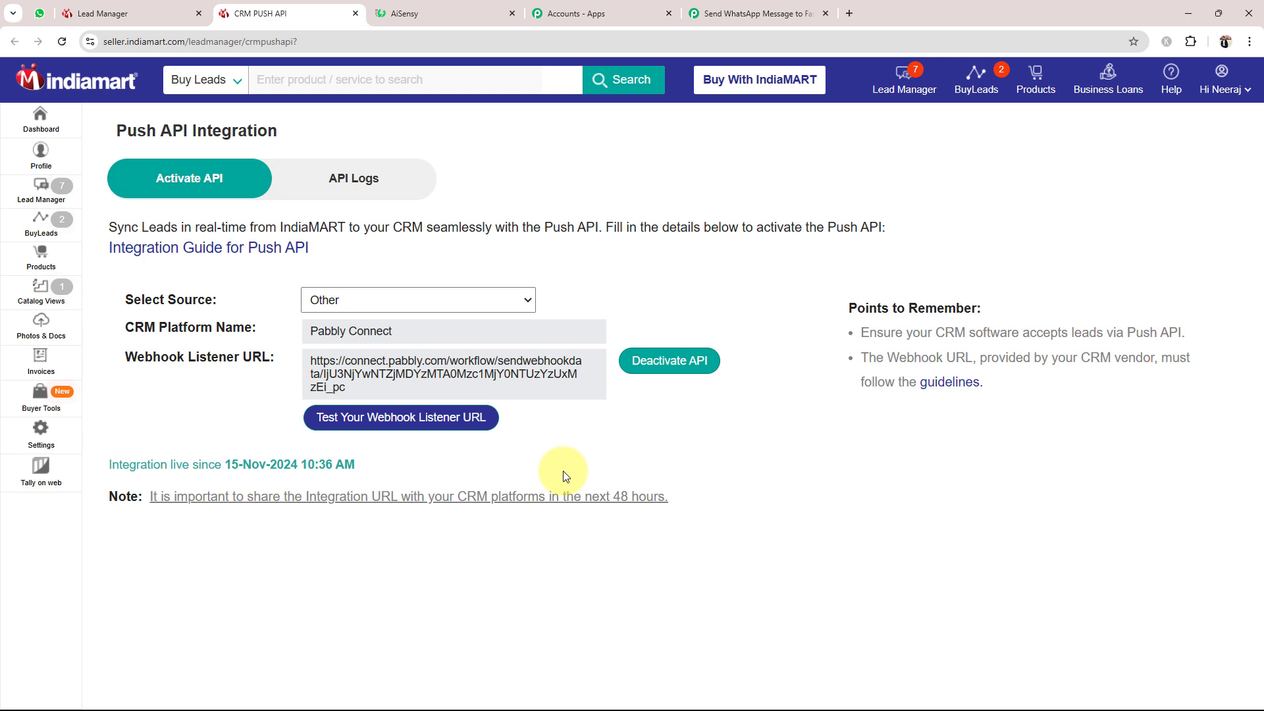
# Switch back to the Pabbly Connect workflow and read the trigger's note about making a test submission for the webhook response.
pyautogui.click(757, 14)
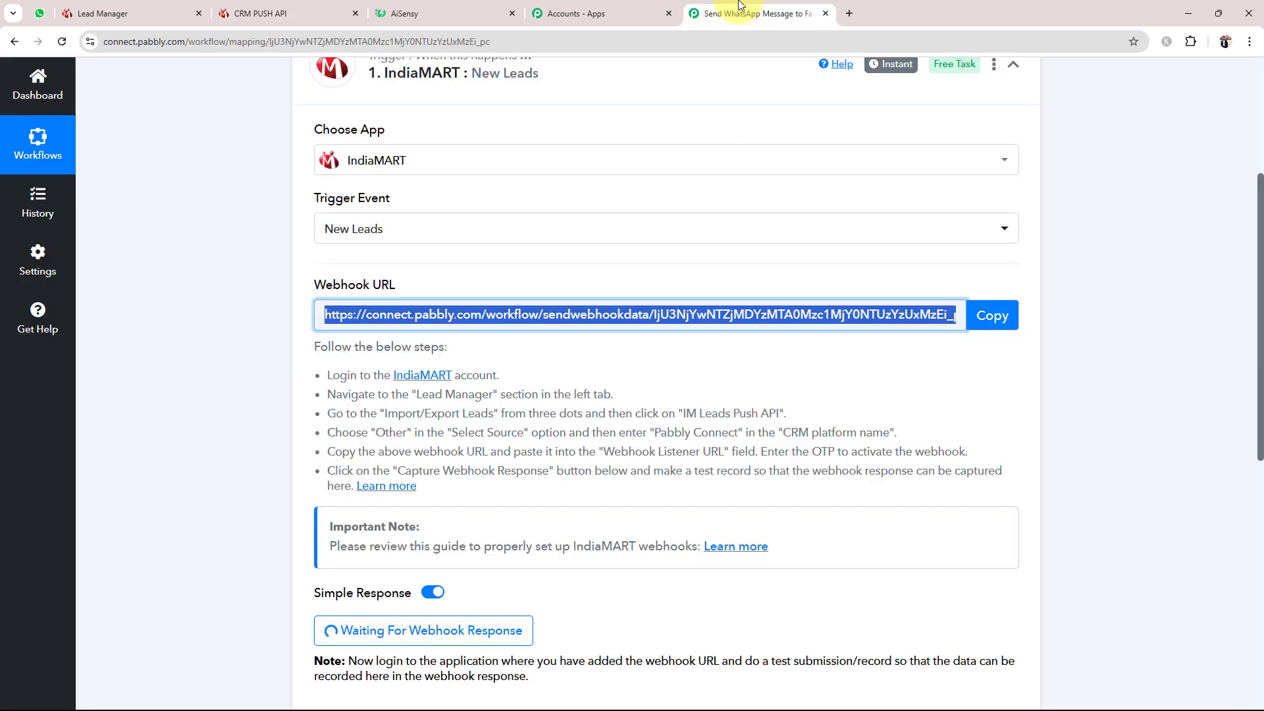
pyautogui.click(176, 442)
pyautogui.scroll(-2, 174, 442)
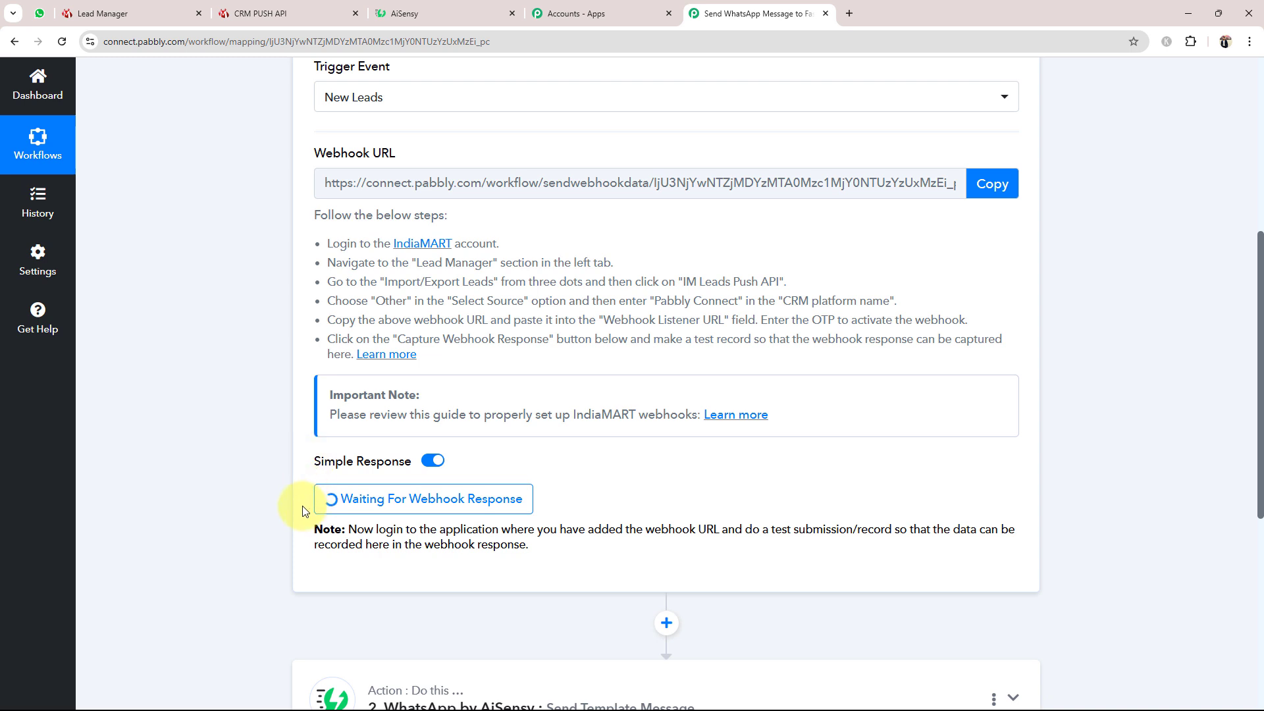
pyautogui.moveTo(351, 529); pyautogui.dragTo(577, 550)
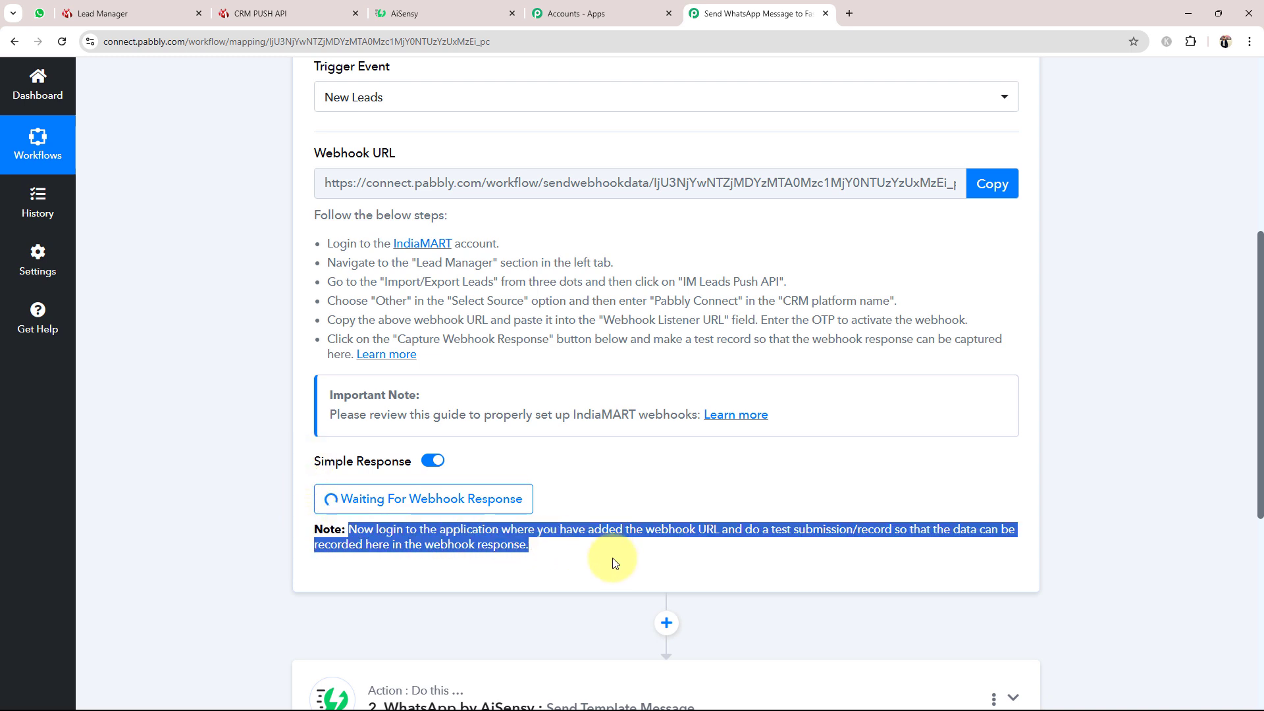
pyautogui.moveTo(769, 529); pyautogui.dragTo(892, 530)
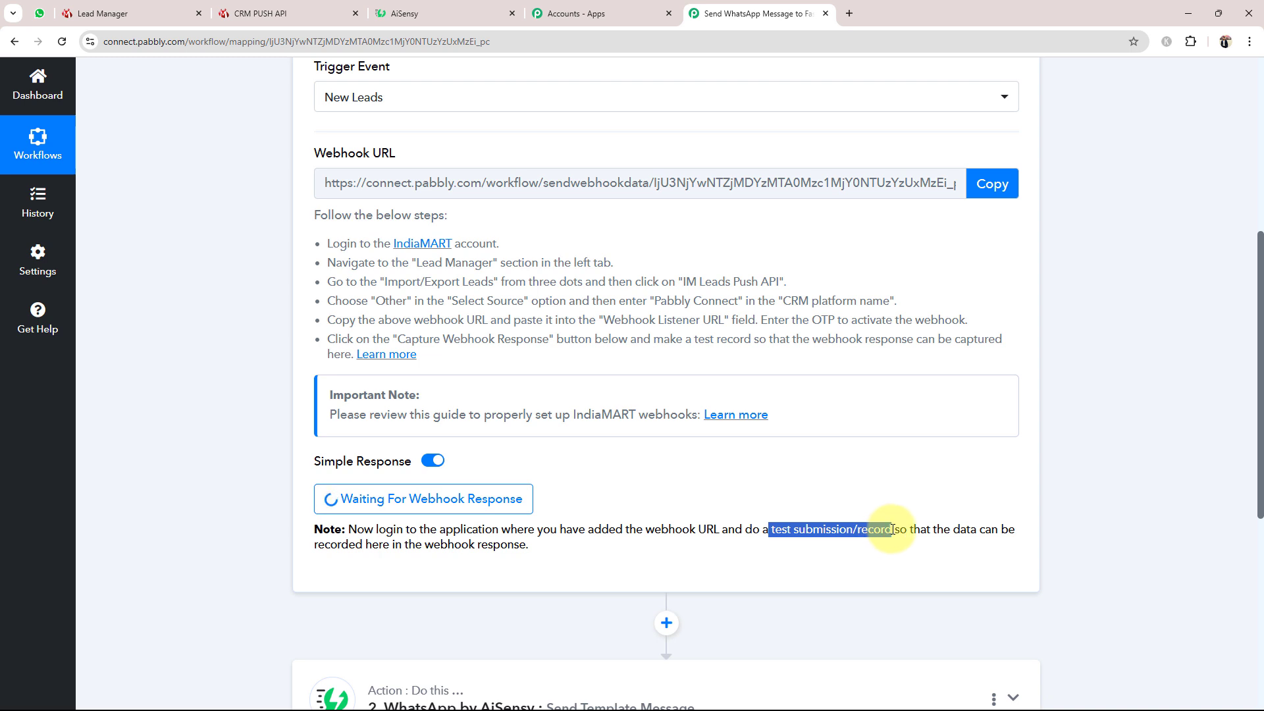
pyautogui.click(808, 480)
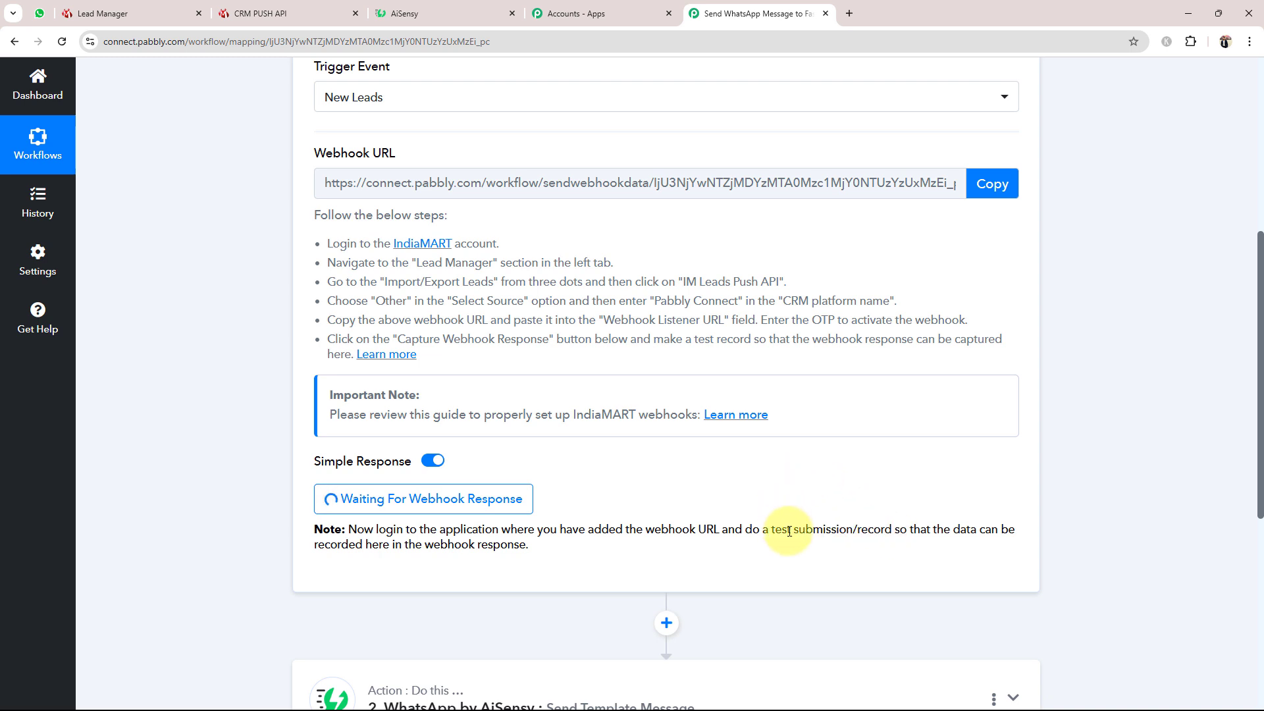
pyautogui.moveTo(774, 532); pyautogui.dragTo(831, 529)
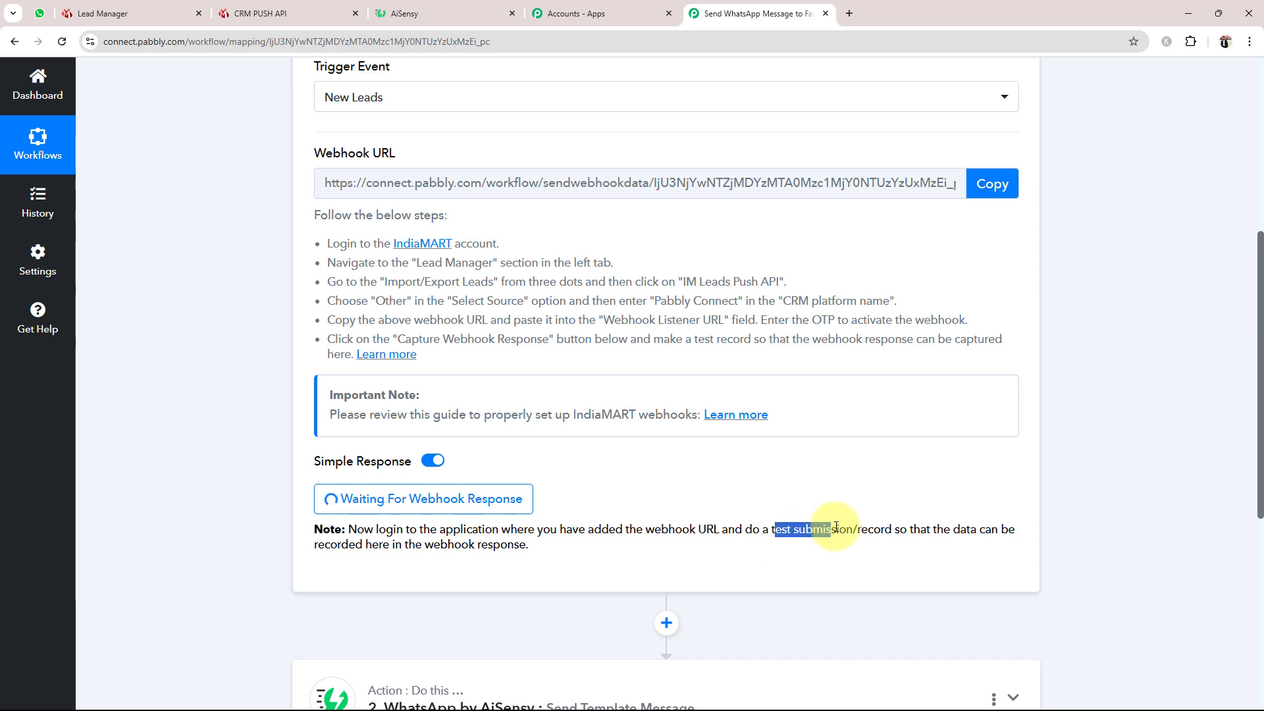
pyautogui.click(793, 484)
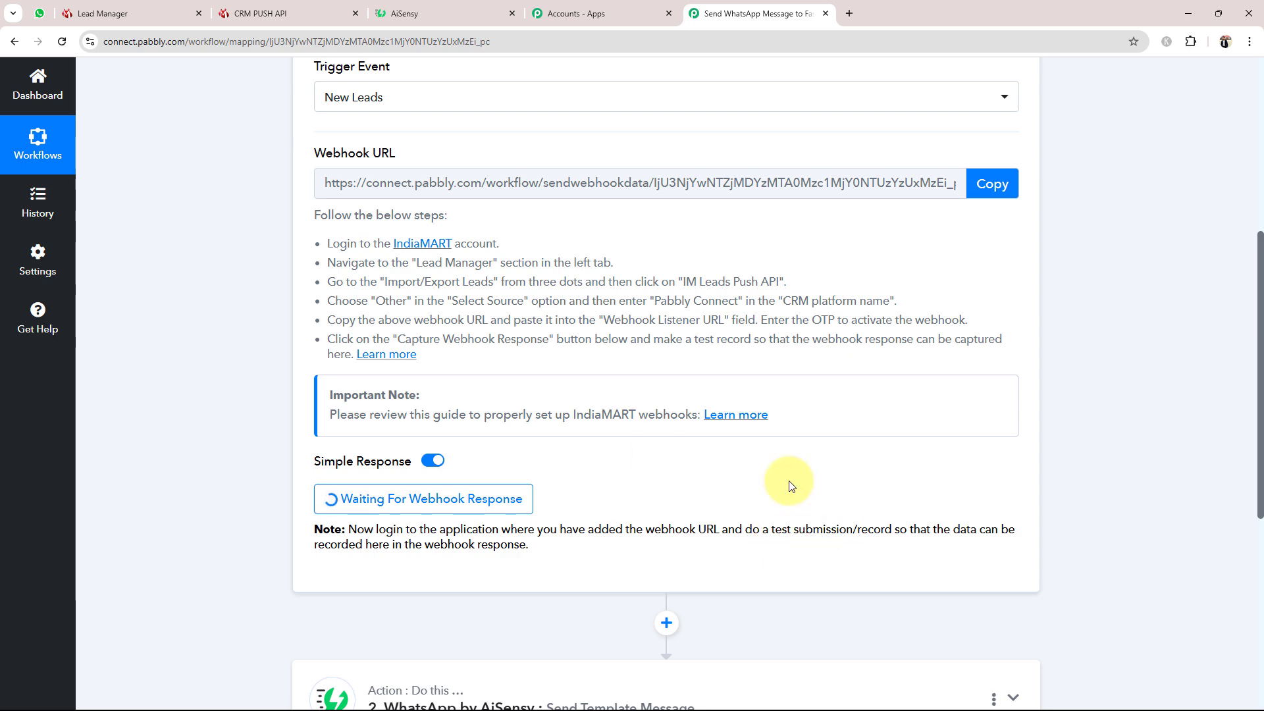
# Switch to the IndiaMART Push API page, open the webhook listener test and review the sample lead data it sends.
pyautogui.click(268, 14)
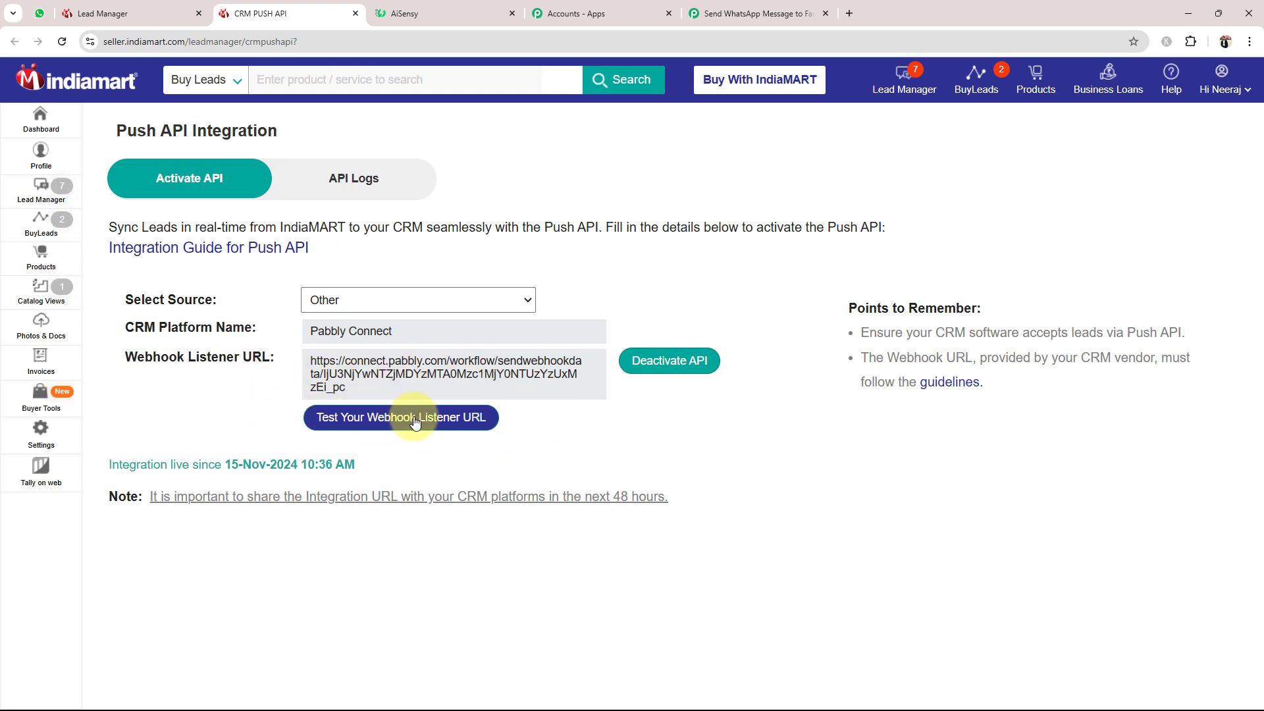
pyautogui.moveTo(360, 385); pyautogui.dragTo(266, 397)
pyautogui.click(261, 400)
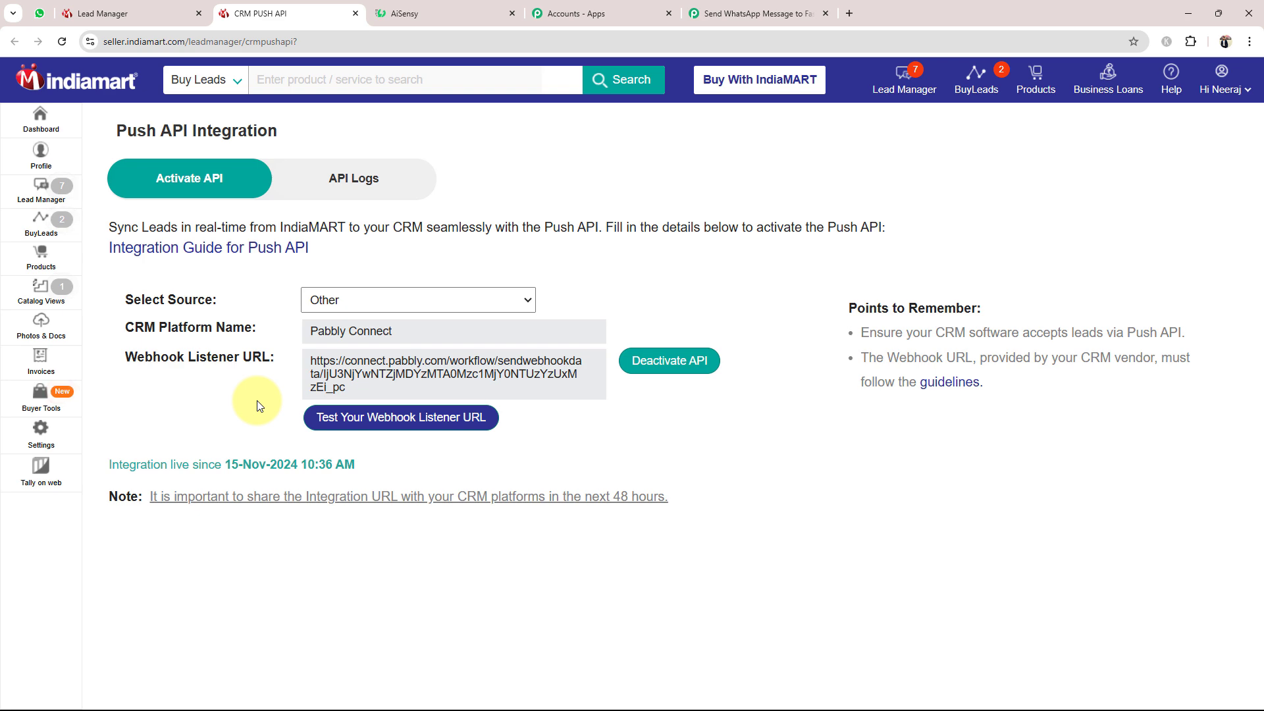
pyautogui.click(367, 429)
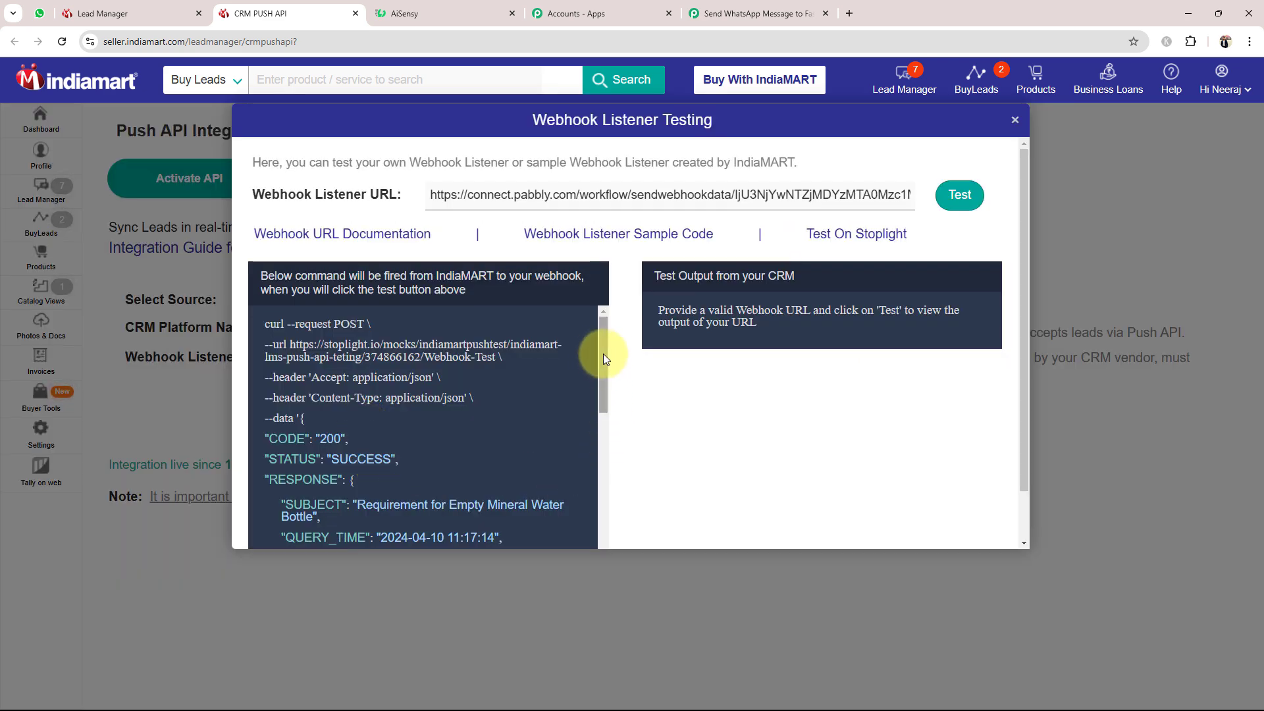
pyautogui.moveTo(603, 354); pyautogui.dragTo(603, 374)
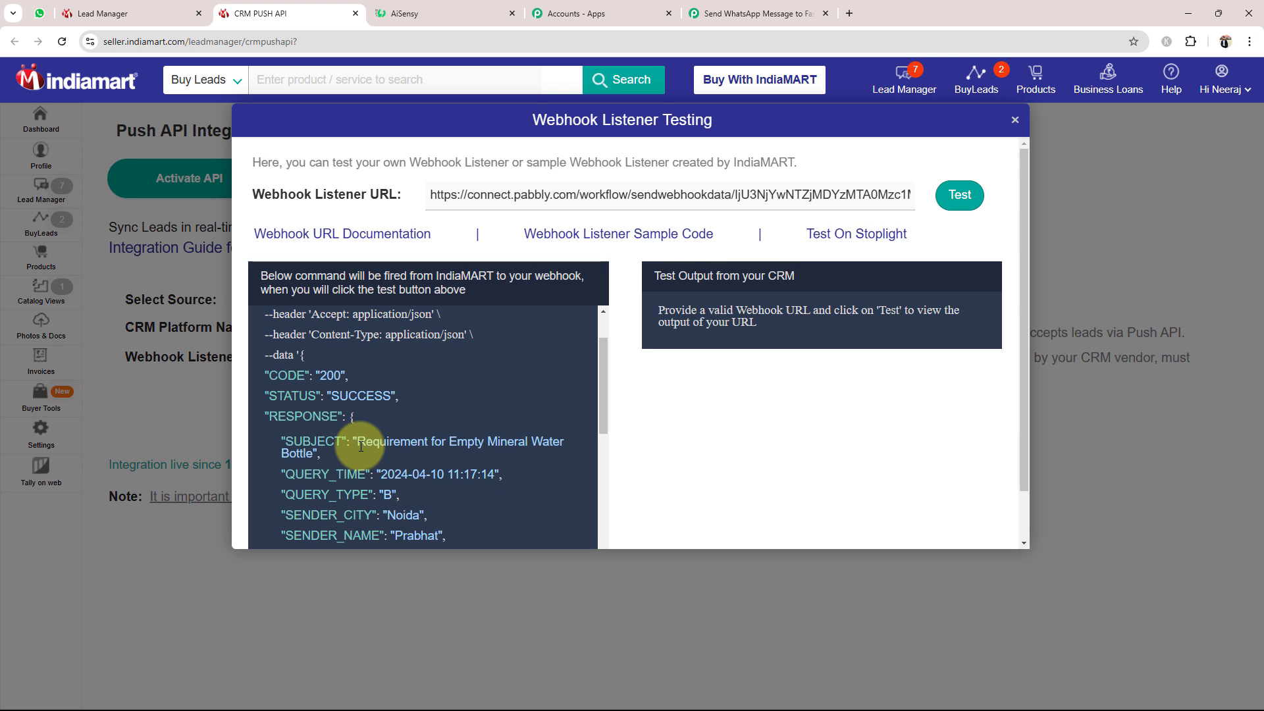
pyautogui.moveTo(361, 446); pyautogui.dragTo(506, 446)
pyautogui.click(524, 405)
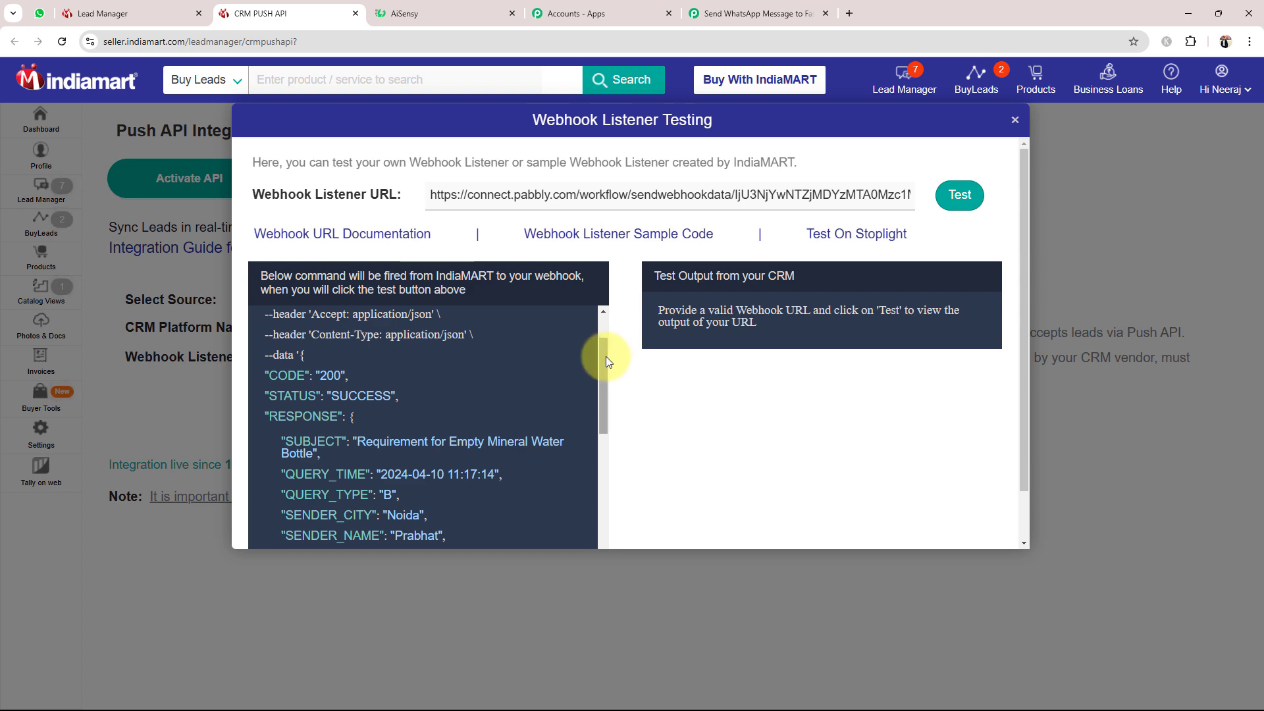
pyautogui.moveTo(603, 355)
pyautogui.mouseDown()
pyautogui.moveTo(631, 487)
pyautogui.moveTo(626, 550)
pyautogui.moveTo(599, 325)
pyautogui.moveTo(603, 347)
pyautogui.mouseUp()
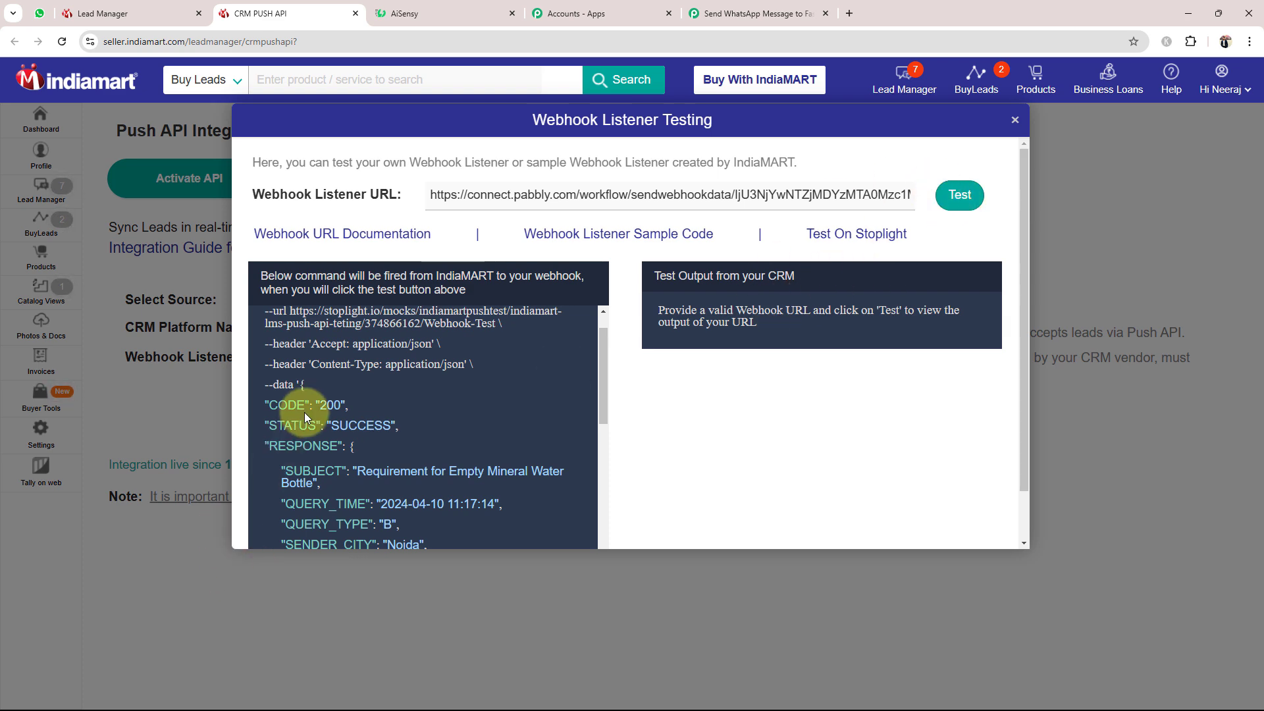
# Check the waiting Pabbly Connect trigger, then return to IndiaMART, run the webhook listener test and view its output.
pyautogui.click(731, 13)
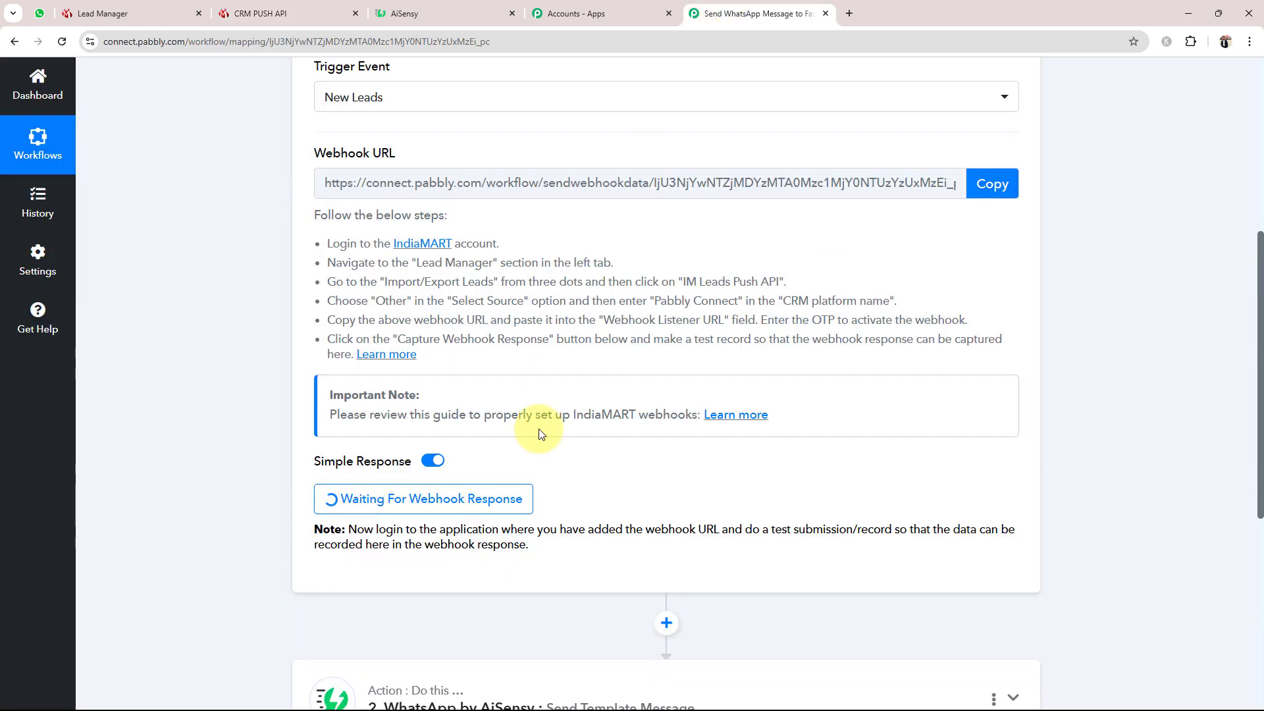
pyautogui.click(277, 14)
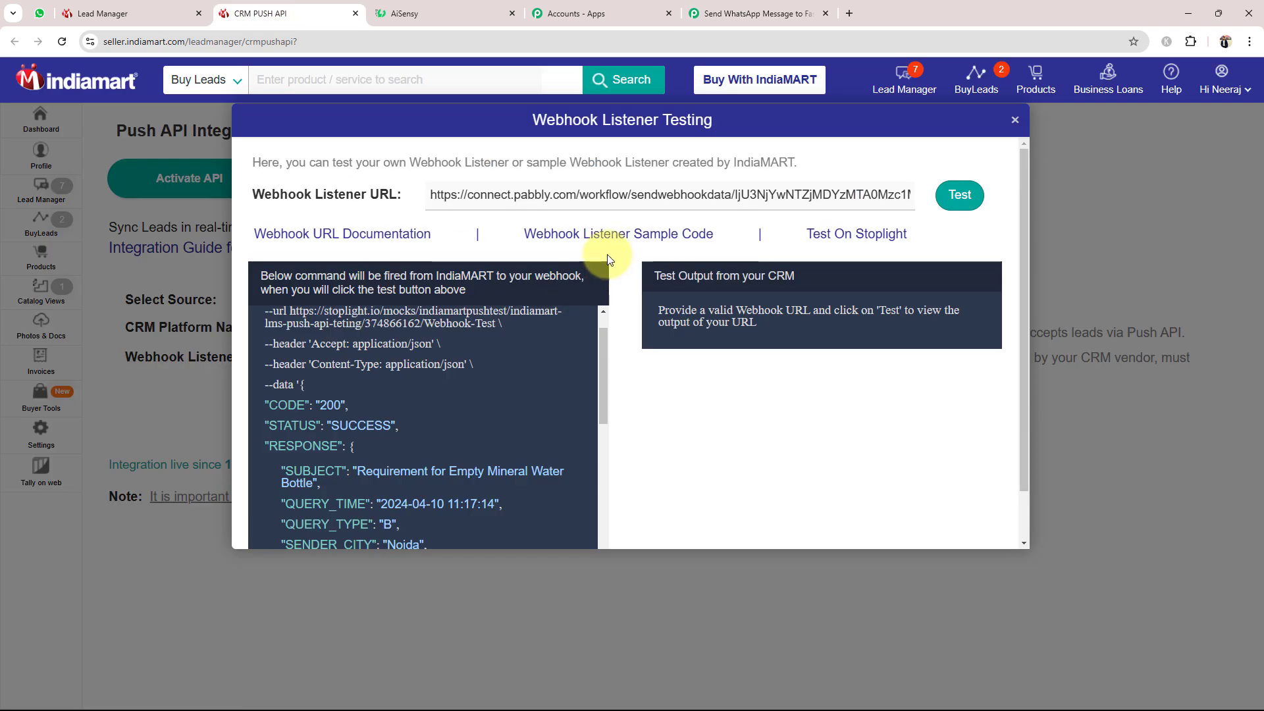
pyautogui.moveTo(431, 195); pyautogui.dragTo(884, 163)
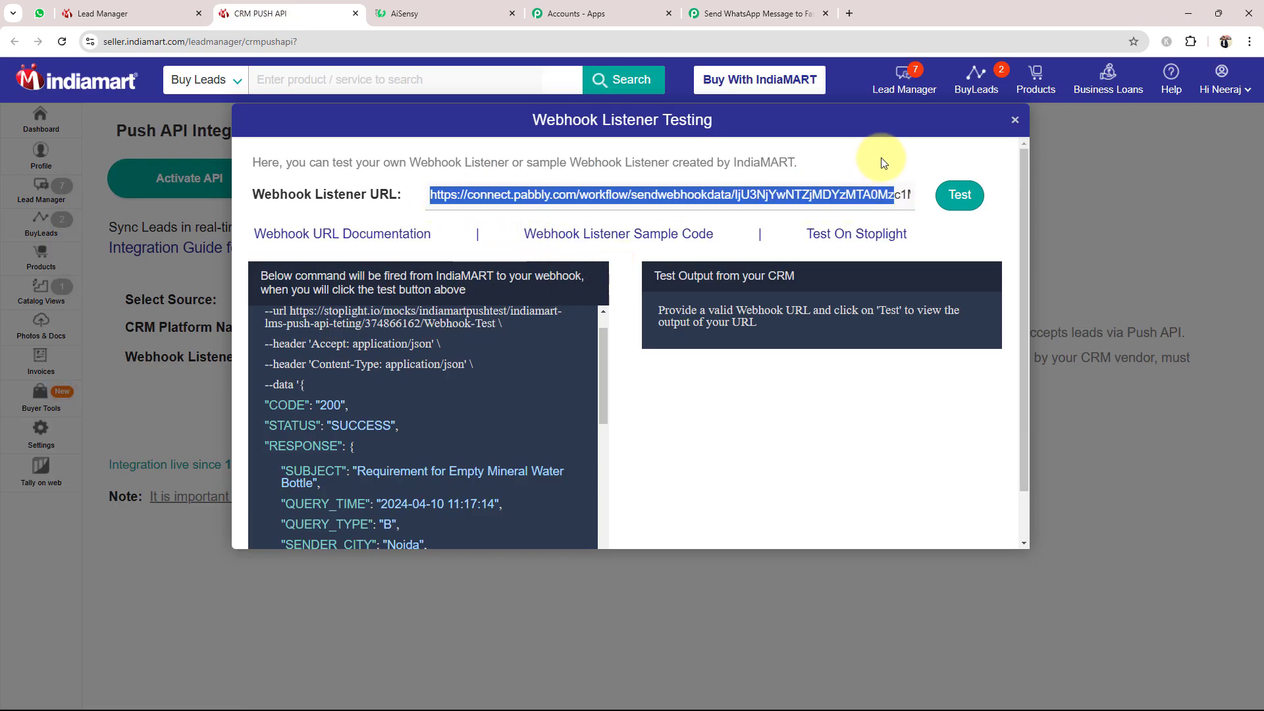
pyautogui.click(880, 157)
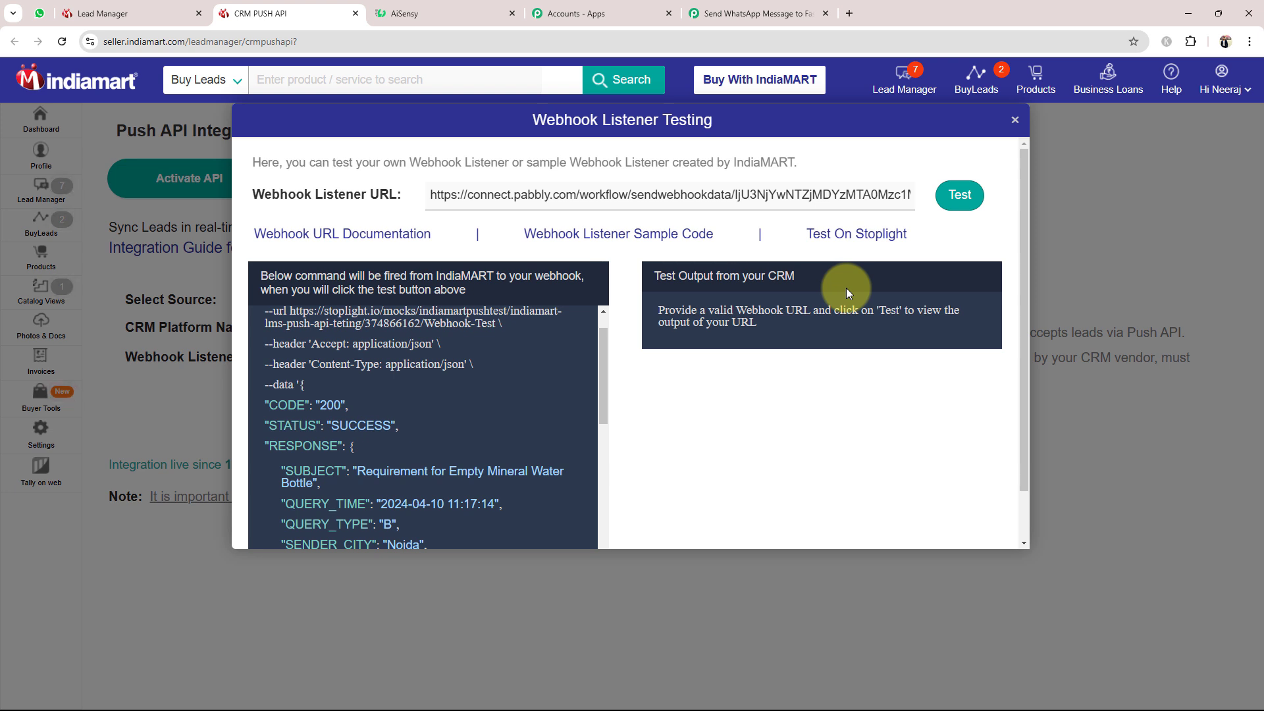
pyautogui.click(959, 196)
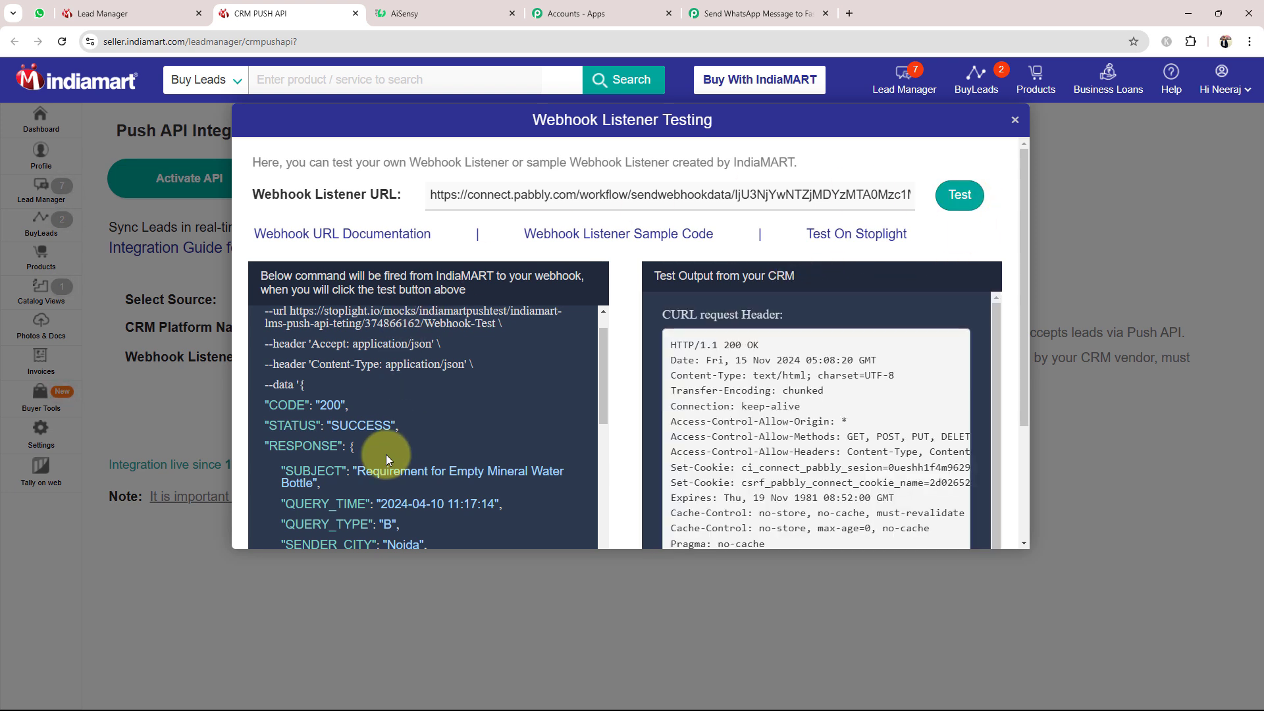
pyautogui.moveTo(693, 345); pyautogui.dragTo(948, 527)
pyautogui.click(958, 385)
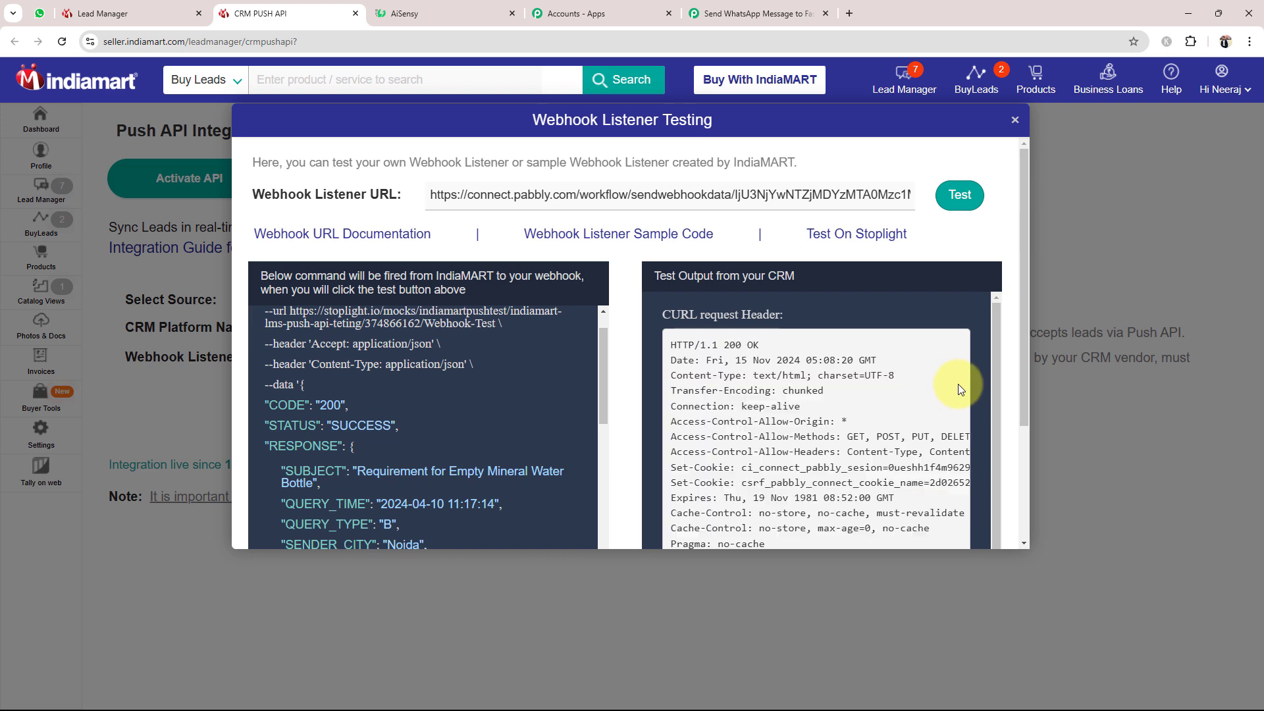
# Switch back to the Pabbly Connect workflow and examine the captured response's status, subject, sender state, pincode and phone fields.
pyautogui.click(790, 13)
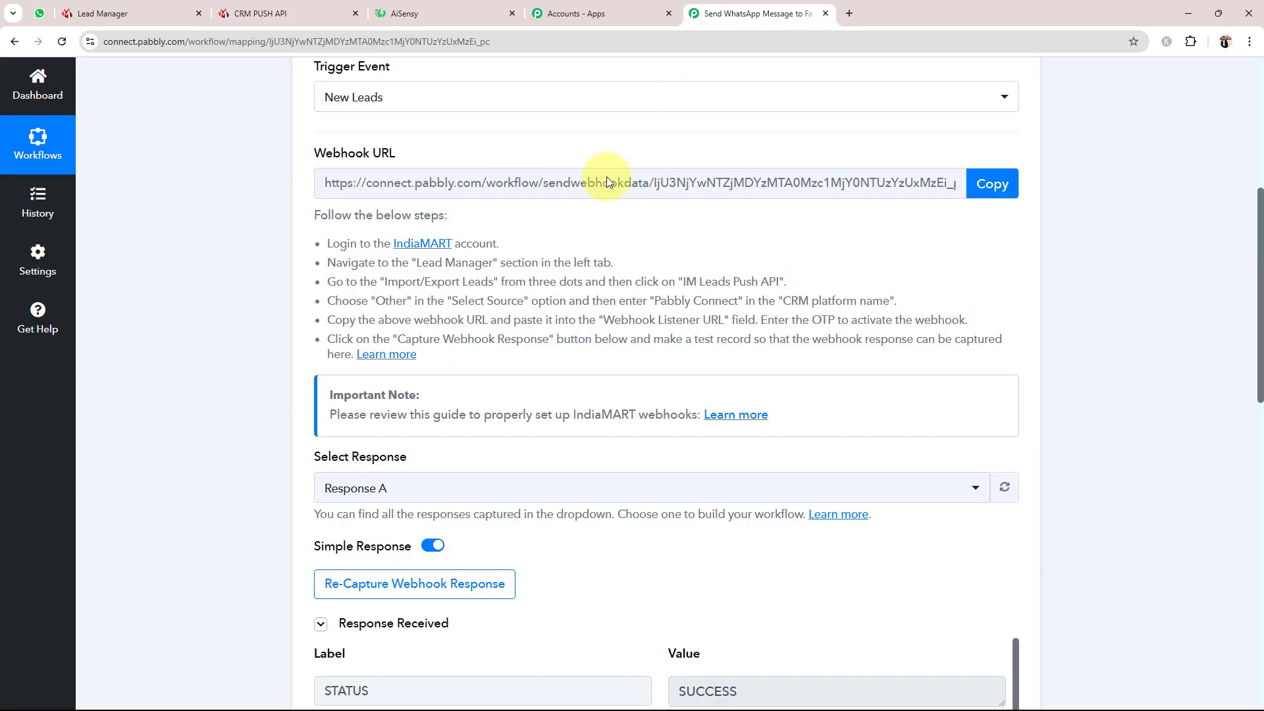
pyautogui.scroll(-6, 212, 406)
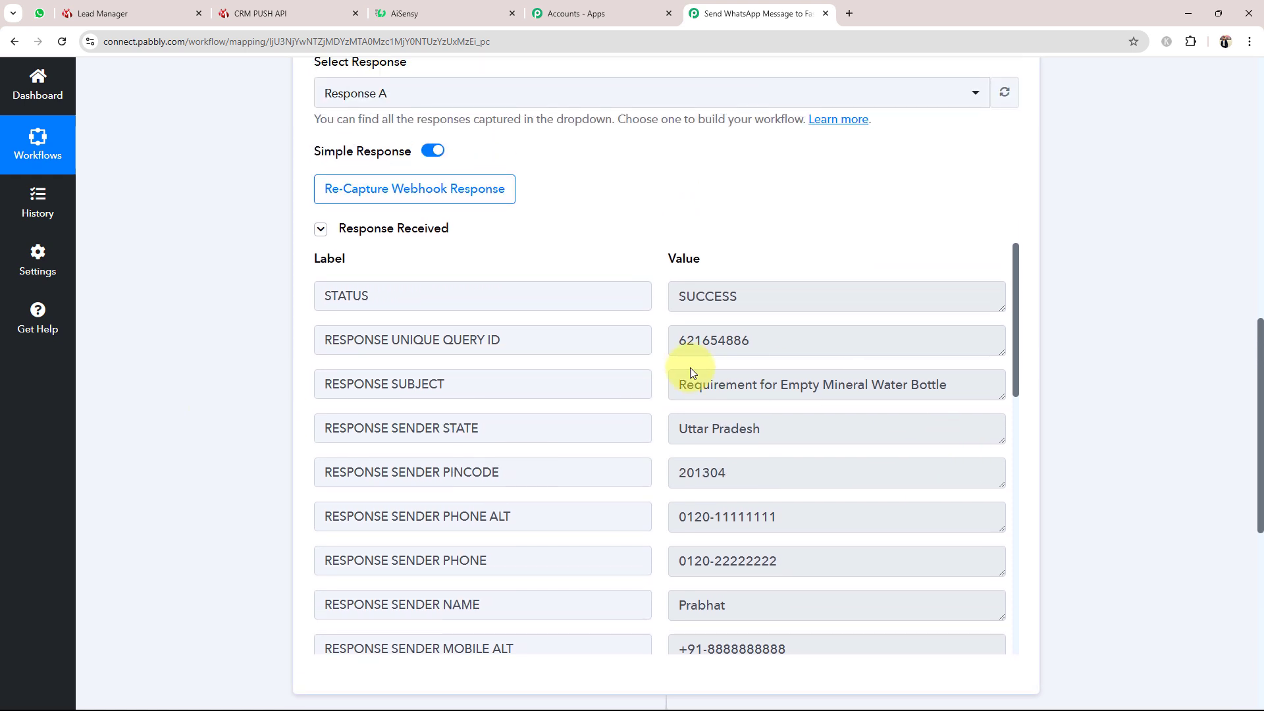
pyautogui.scroll(-2, 502, 519)
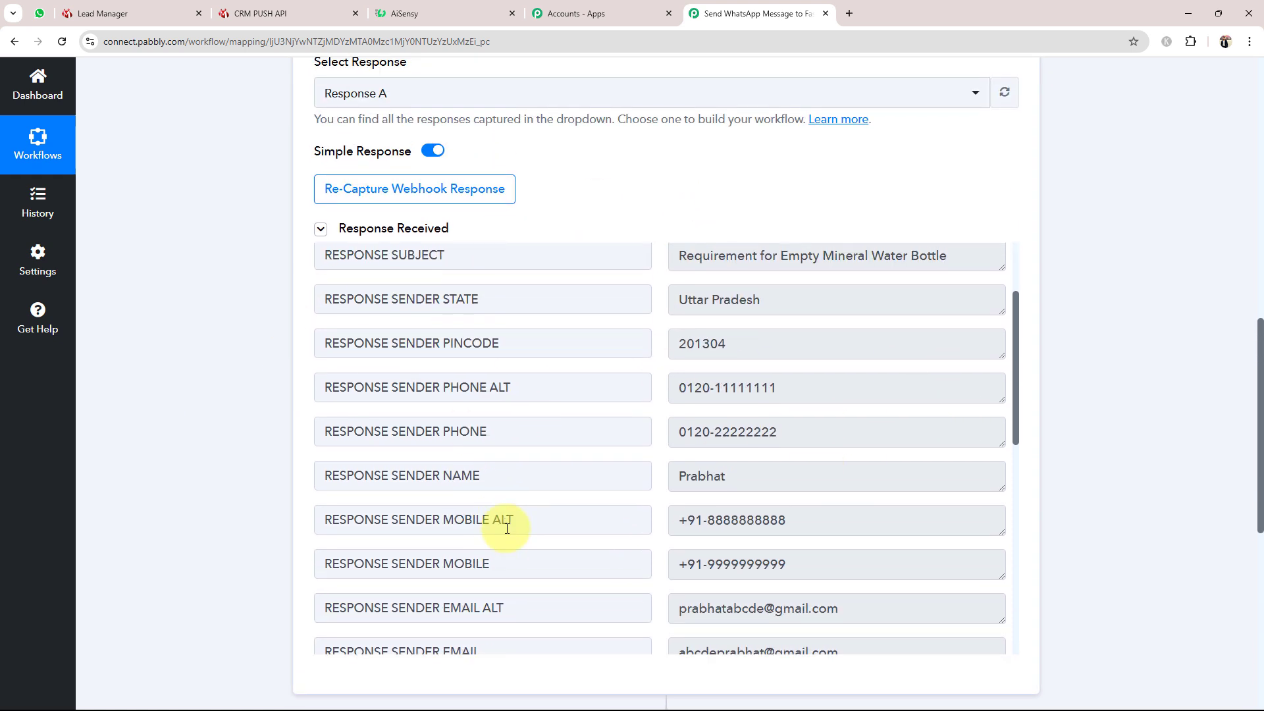
pyautogui.scroll(2, 798, 485)
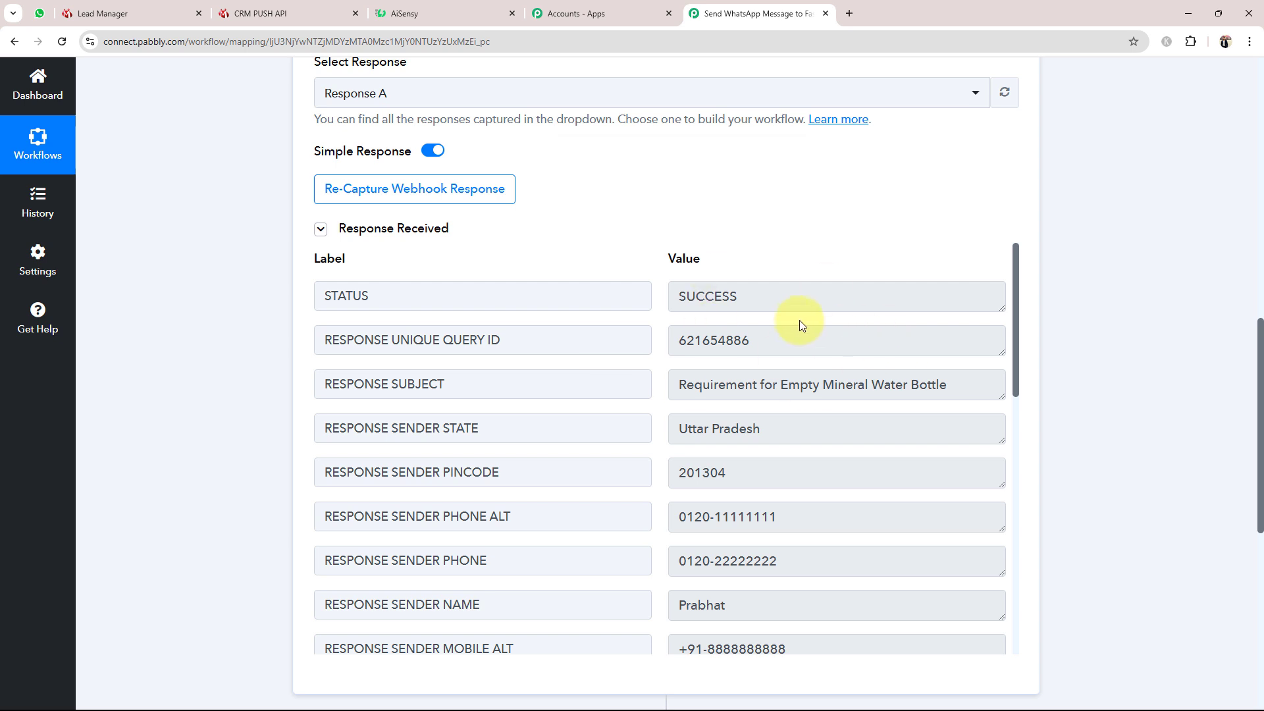
pyautogui.click(793, 296)
pyautogui.hotkey('ctrl', 'a')
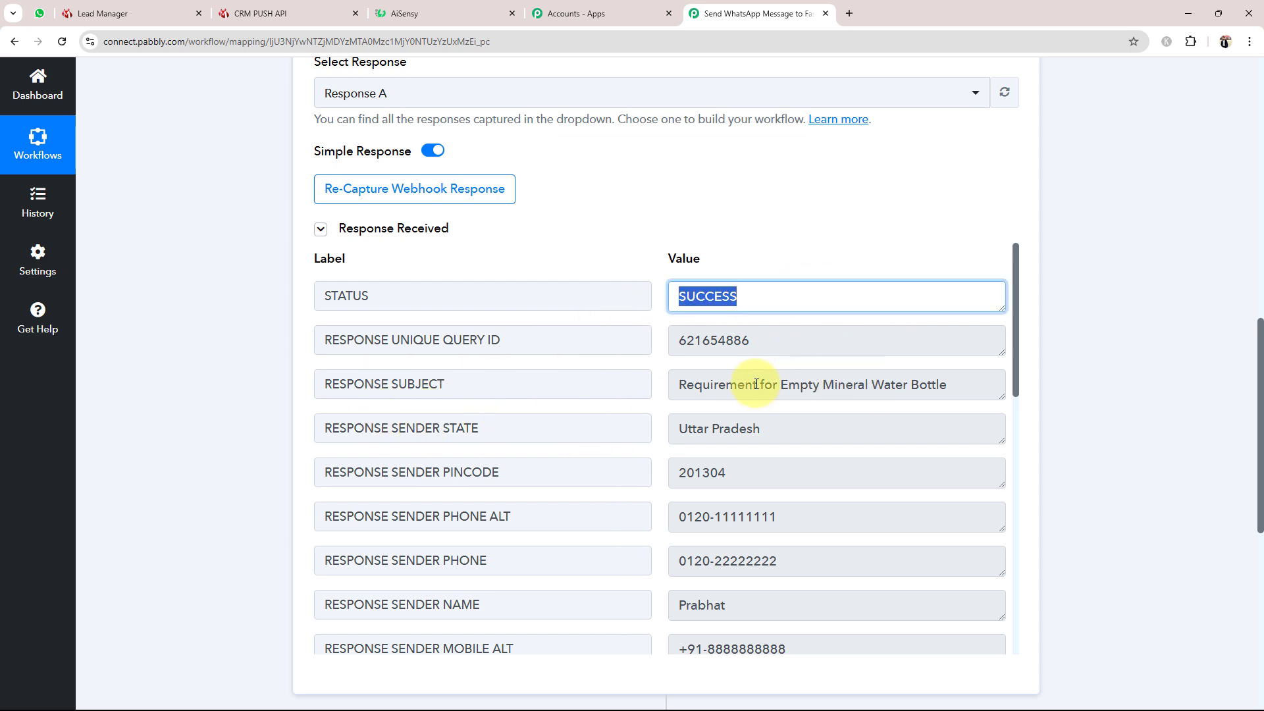
pyautogui.click(689, 389)
pyautogui.hotkey('ctrl', 'a')
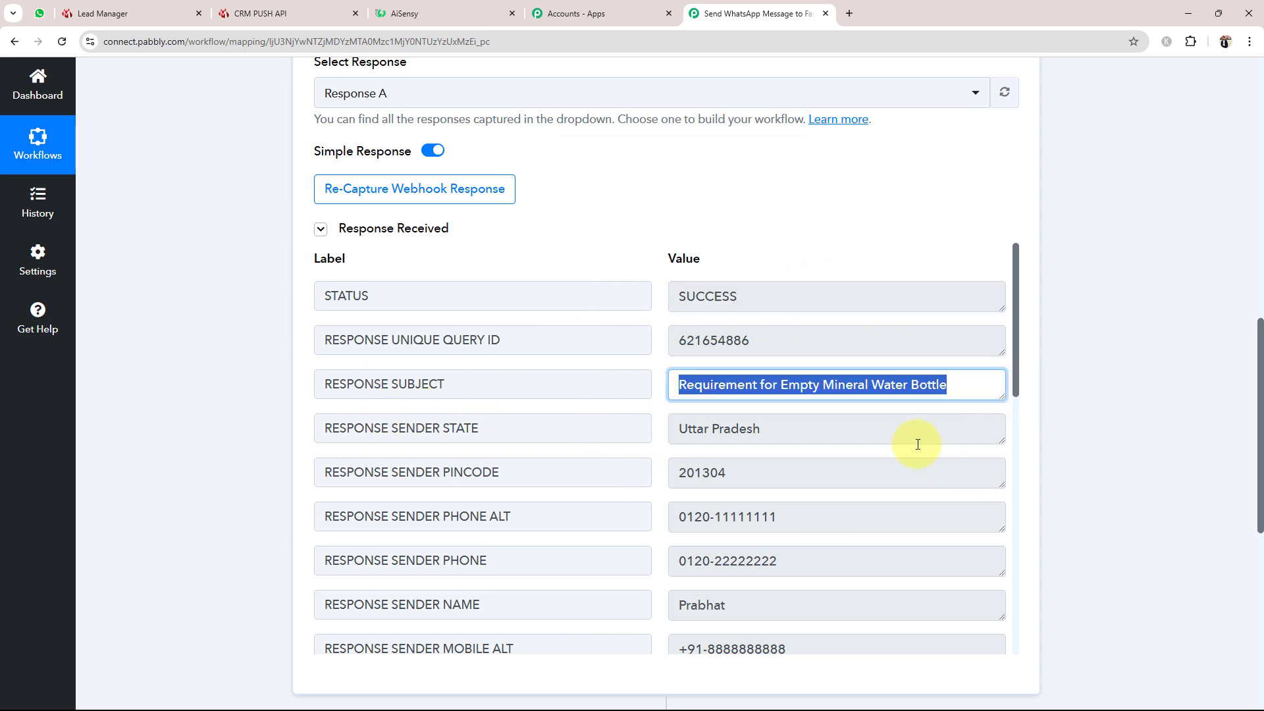
pyautogui.click(832, 434)
pyautogui.hotkey('ctrl', 'a')
pyautogui.click(830, 468)
pyautogui.hotkey('ctrl', 'a')
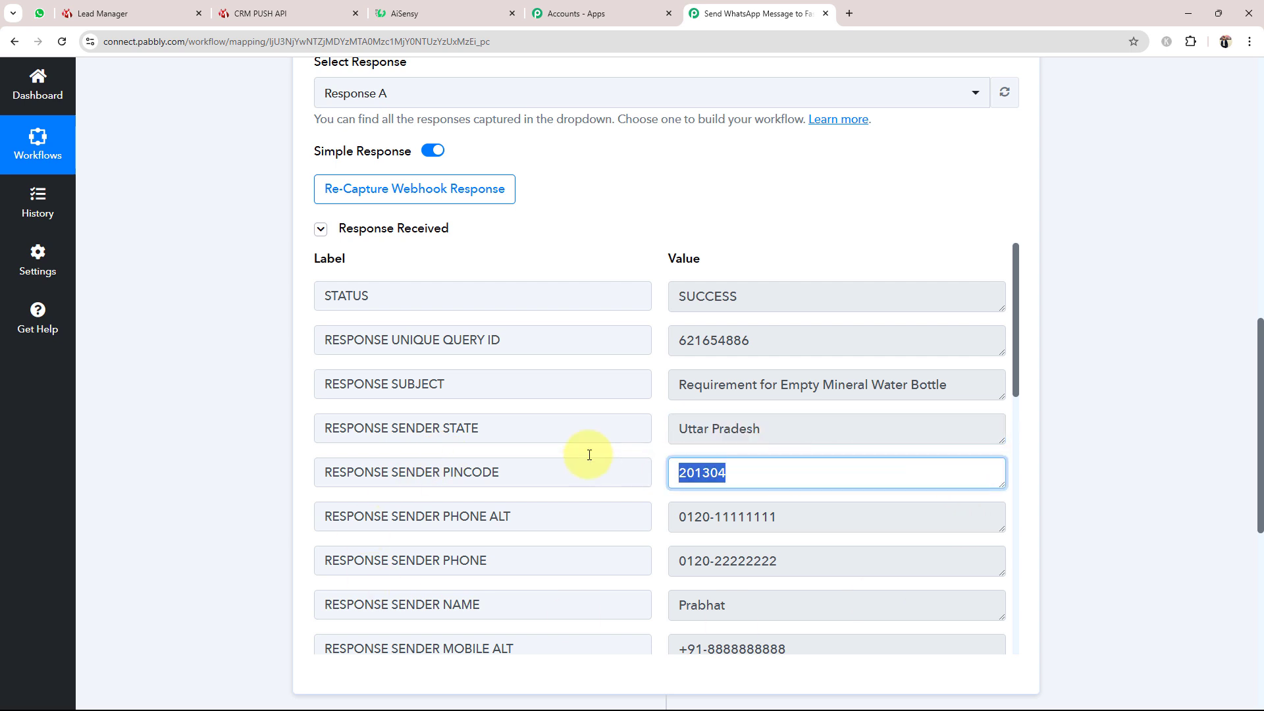
pyautogui.click(799, 562)
pyautogui.hotkey('ctrl', 'a')
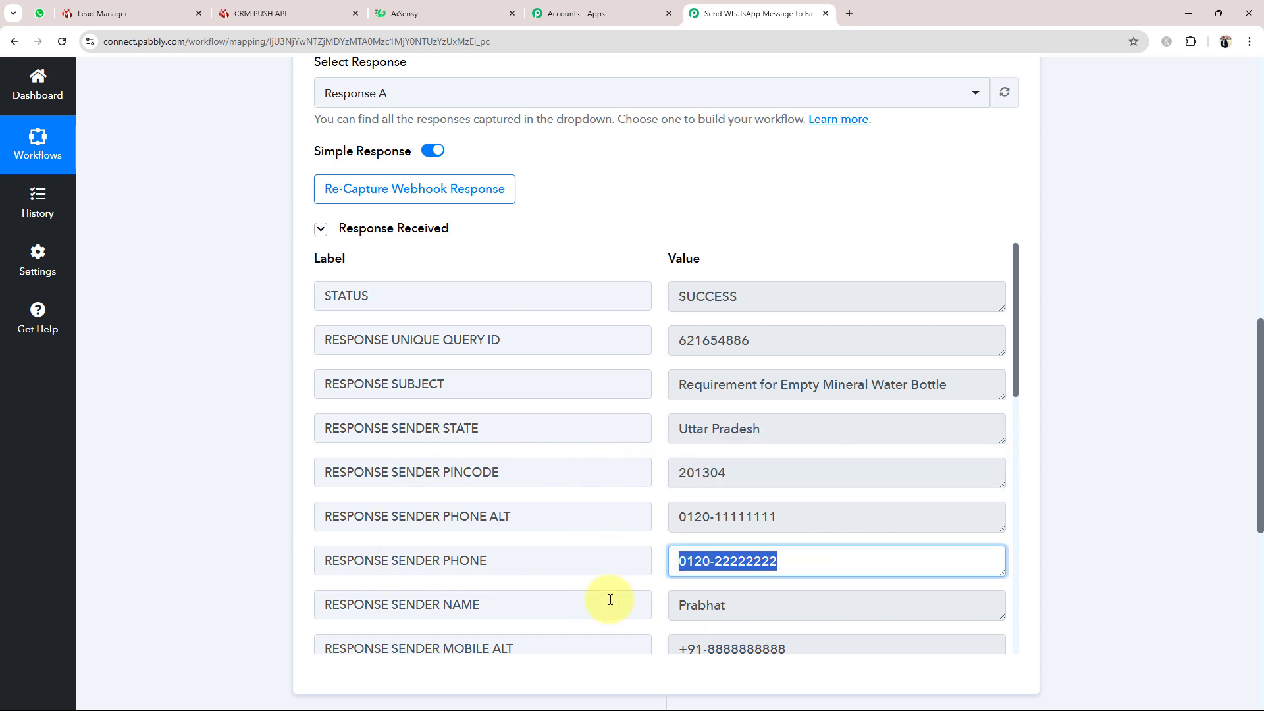
# Examine the query product name, query message and MCAT name among the remaining fields of the captured response.
pyautogui.click(1014, 290)
pyautogui.moveTo(1014, 290); pyautogui.dragTo(985, 573)
pyautogui.click(684, 448)
pyautogui.hotkey('ctrl', 'a')
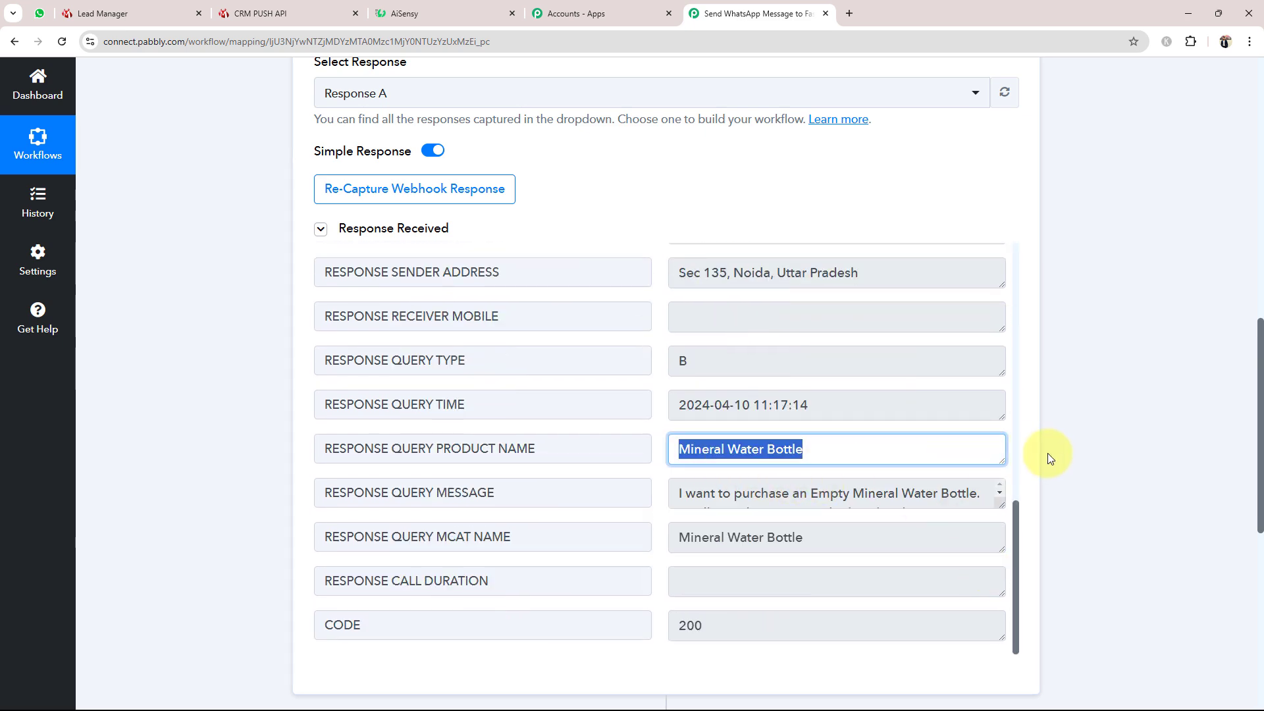
pyautogui.click(773, 493)
pyautogui.hotkey('ctrl', 'a')
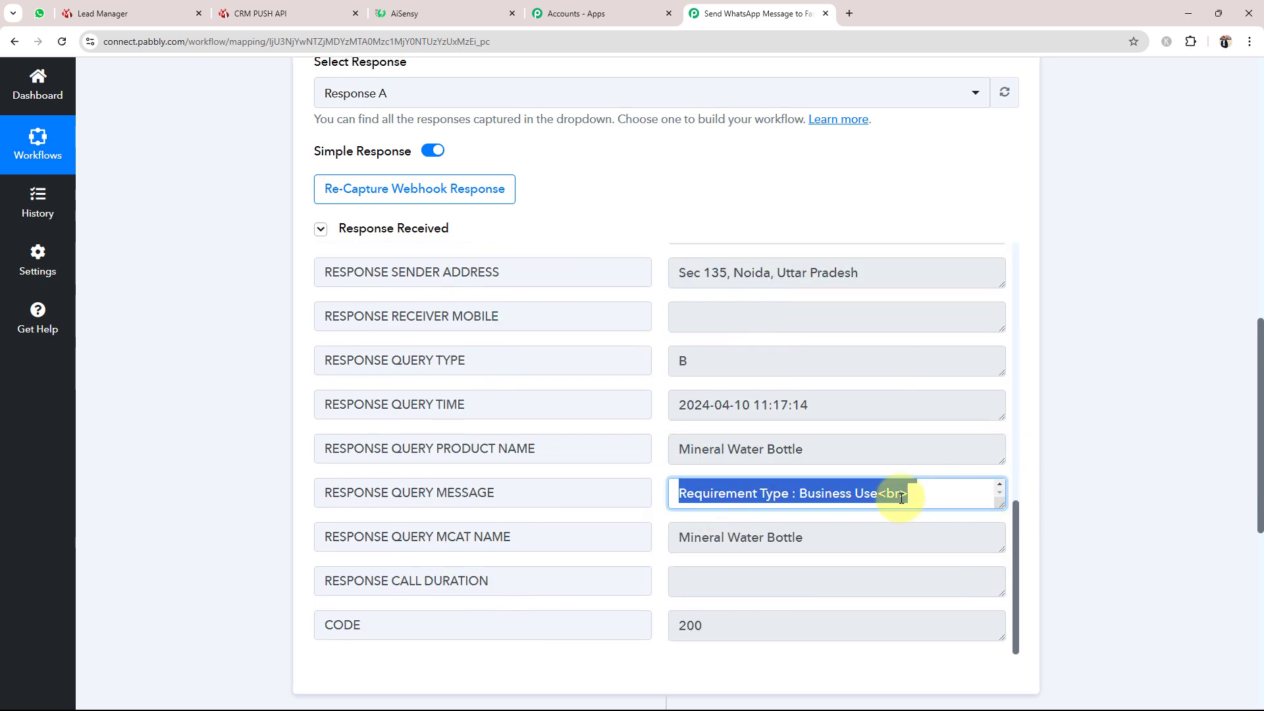
pyautogui.click(843, 538)
pyautogui.scroll(1, 823, 531)
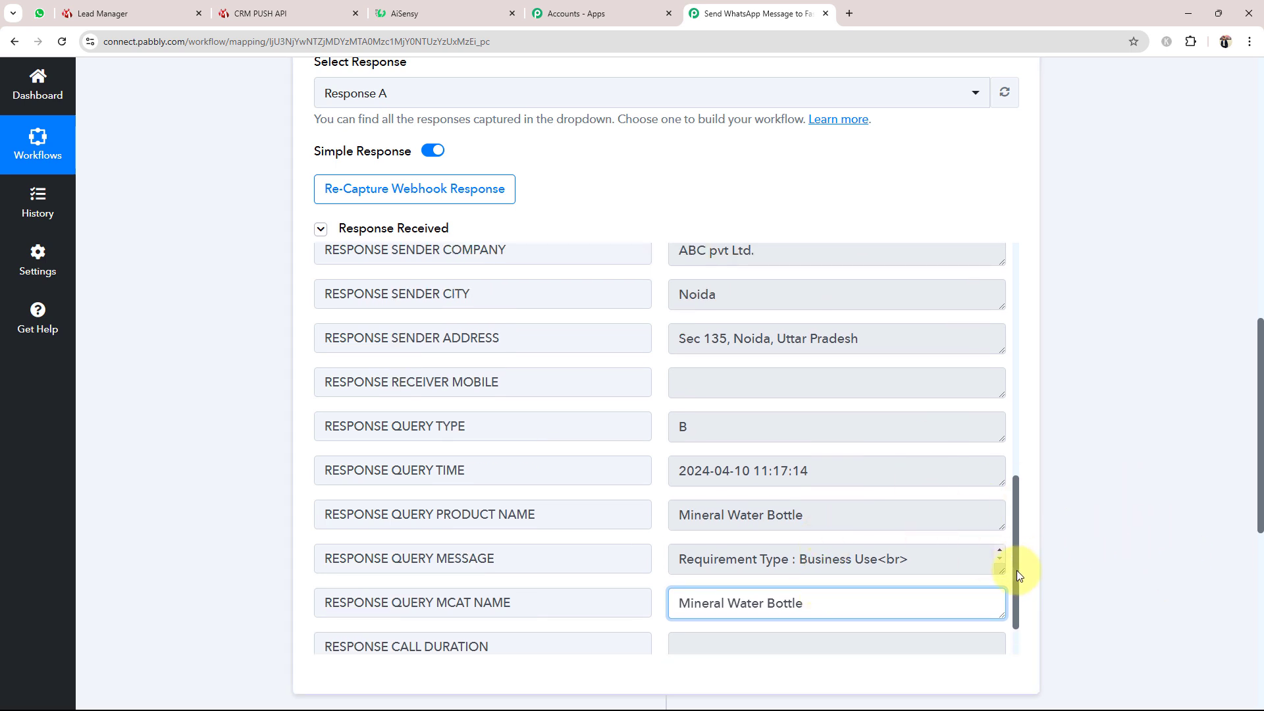
pyautogui.moveTo(1019, 570); pyautogui.dragTo(1039, 336)
# Collapse the IndiaMART trigger and start adding a new WhatsApp by AiSensy connection for the Send Template Message action.
pyautogui.scroll(-8, 224, 434)
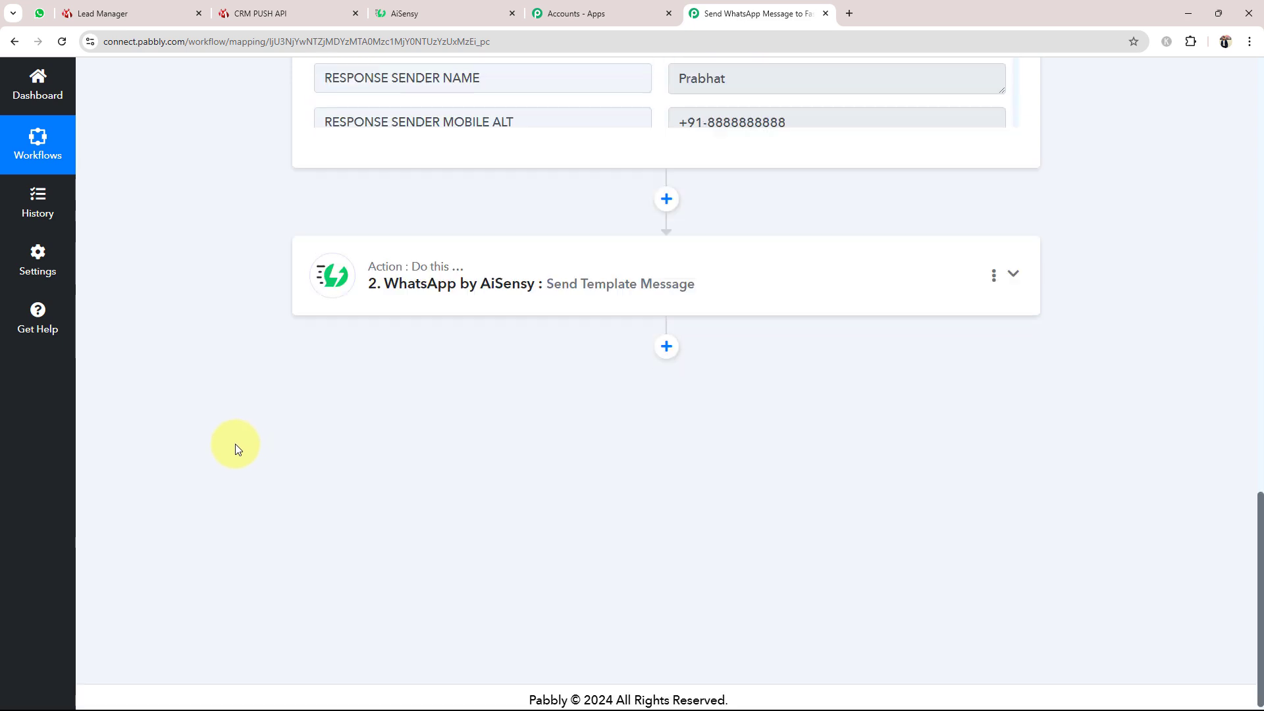
pyautogui.scroll(7, 237, 468)
pyautogui.scroll(10, 250, 490)
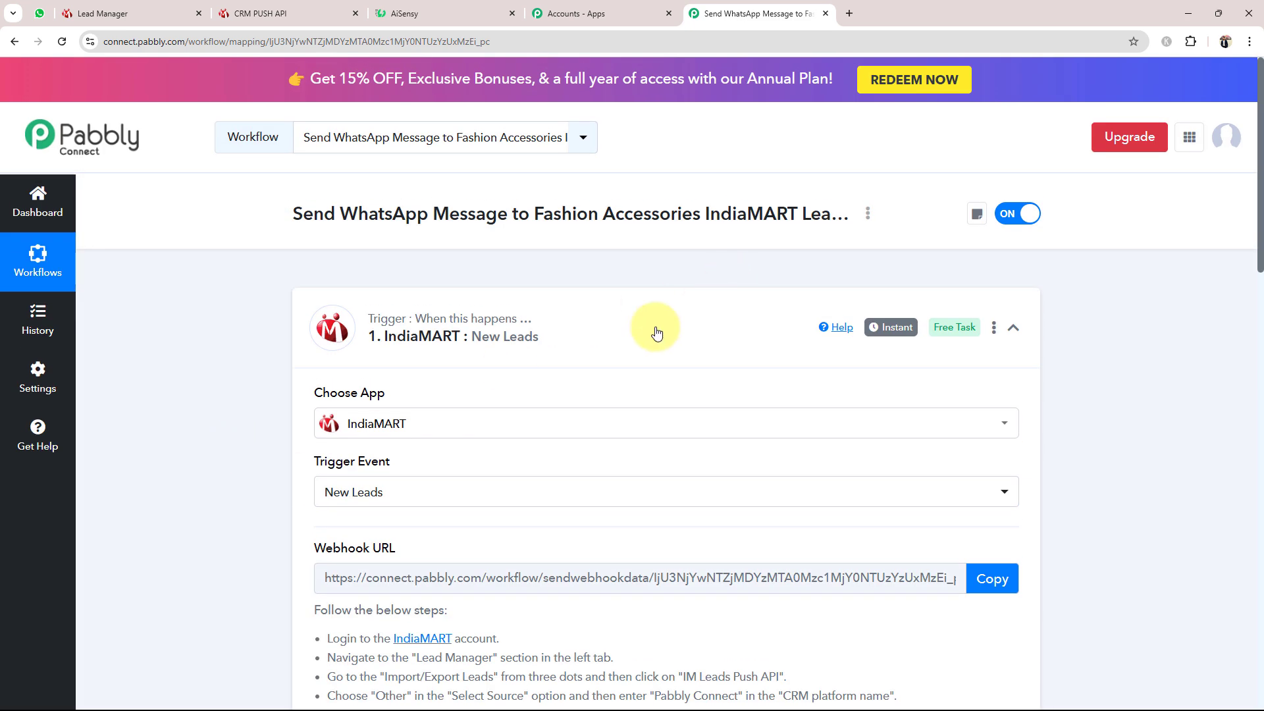
pyautogui.click(439, 339)
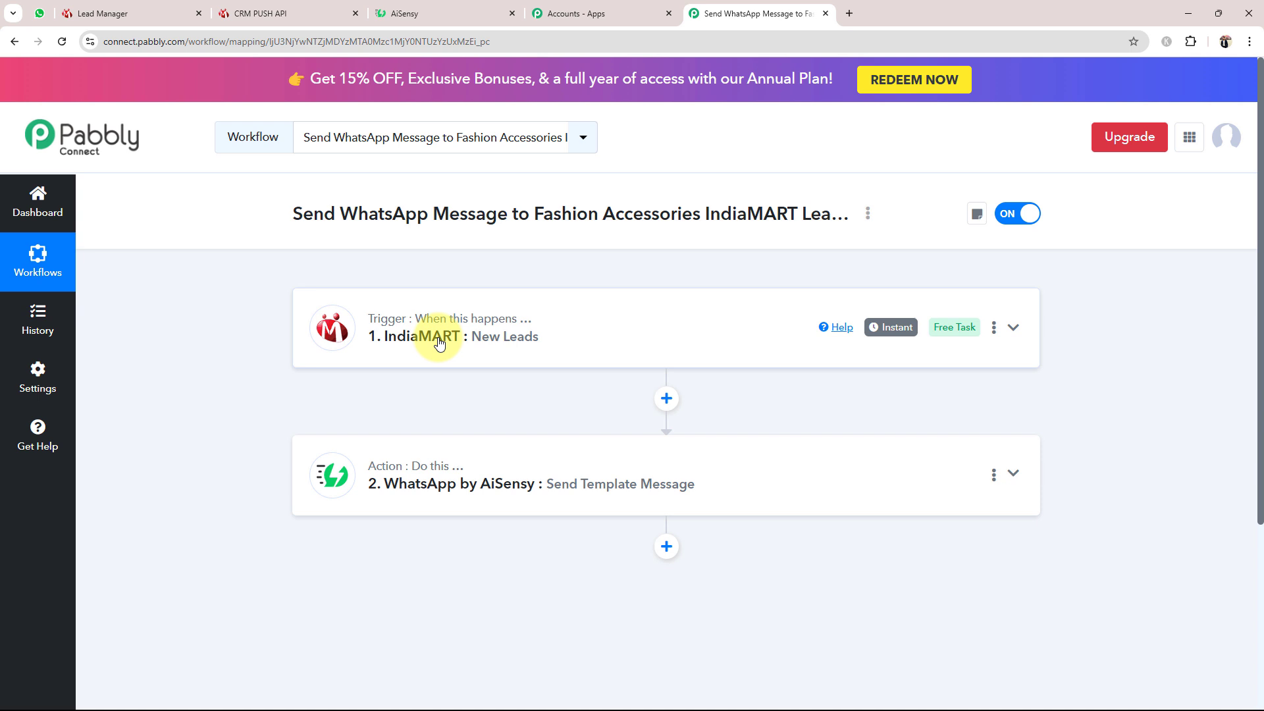
pyautogui.click(484, 458)
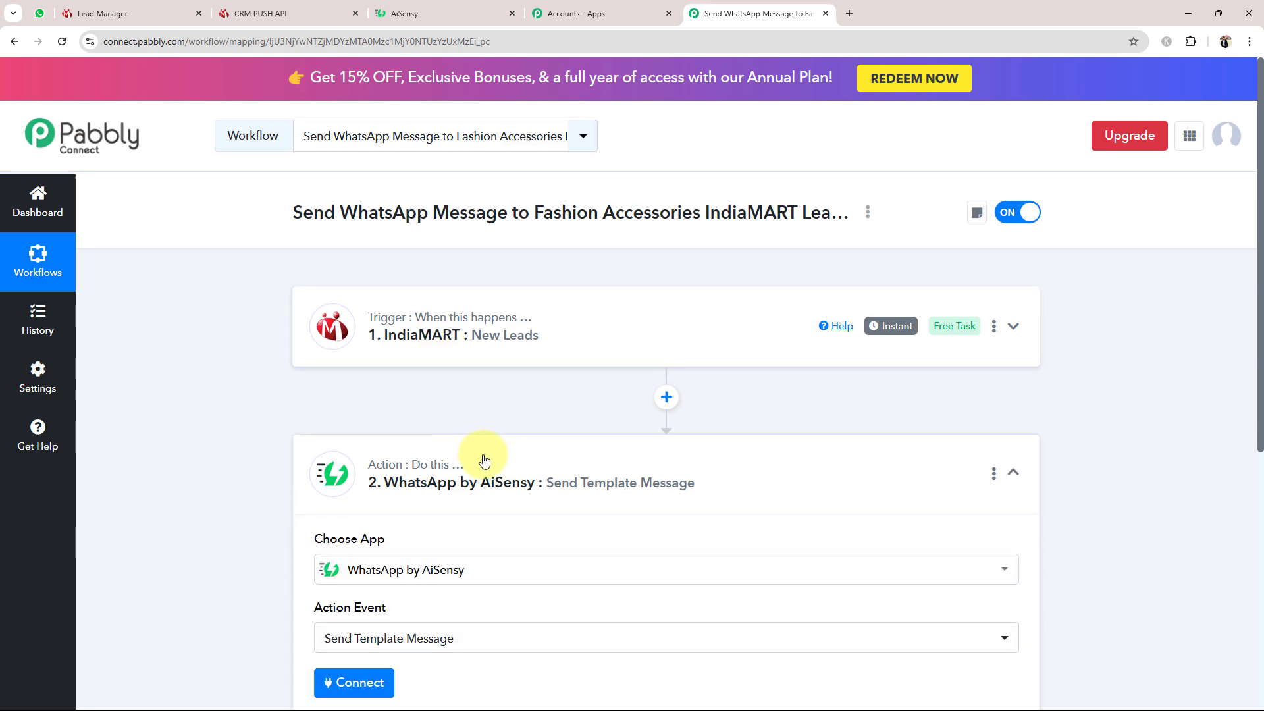
pyautogui.scroll(-3, 484, 459)
pyautogui.click(375, 461)
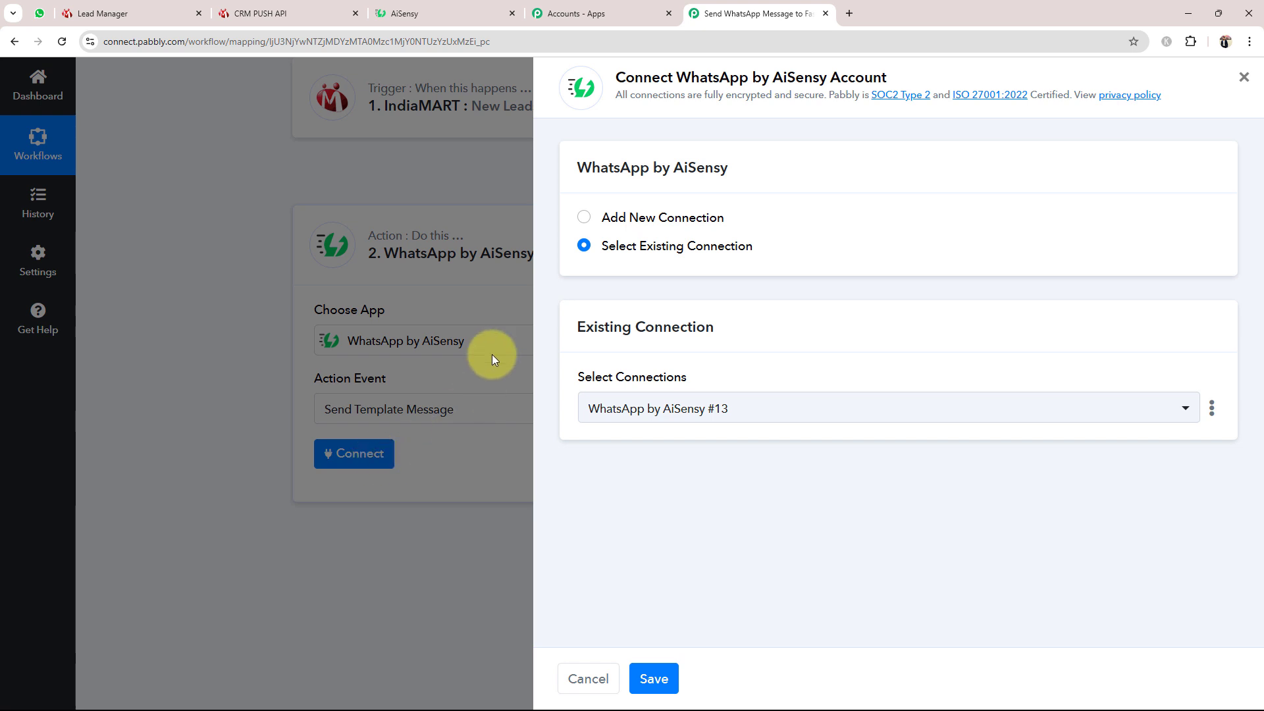
pyautogui.click(583, 217)
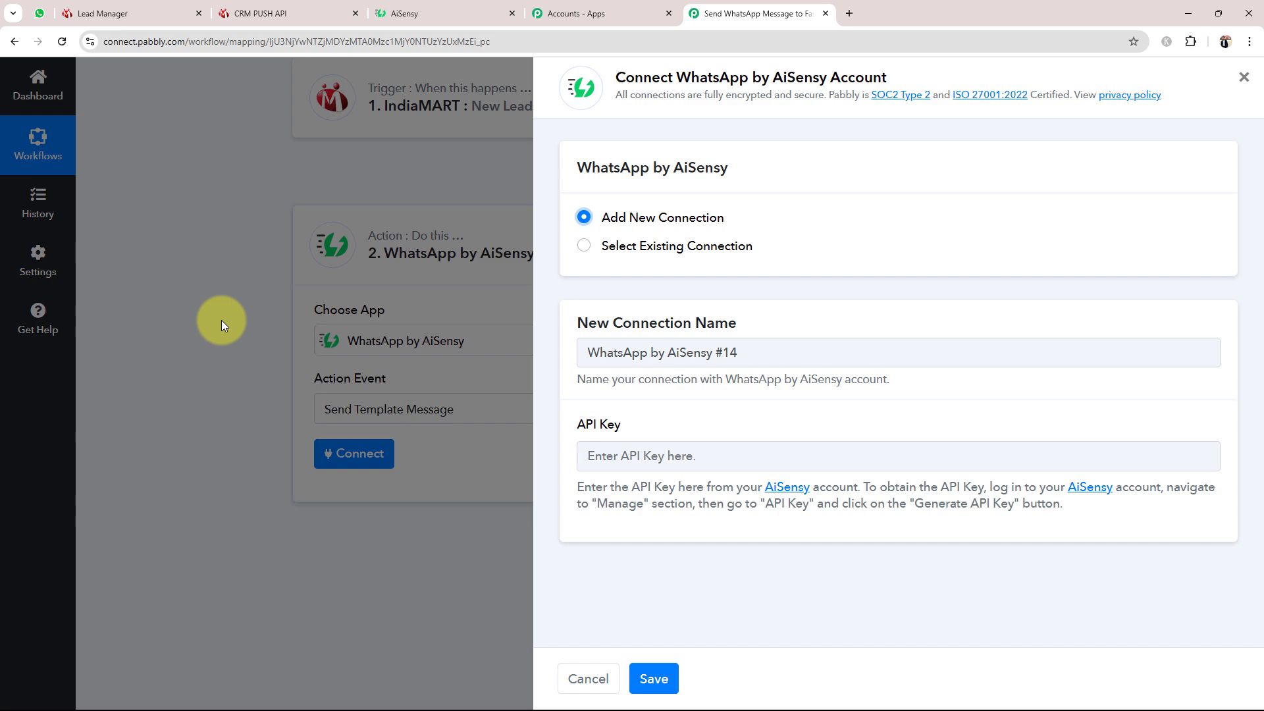
# Switch to AiSensy and copy the account's API key from its Manage section.
pyautogui.click(425, 8)
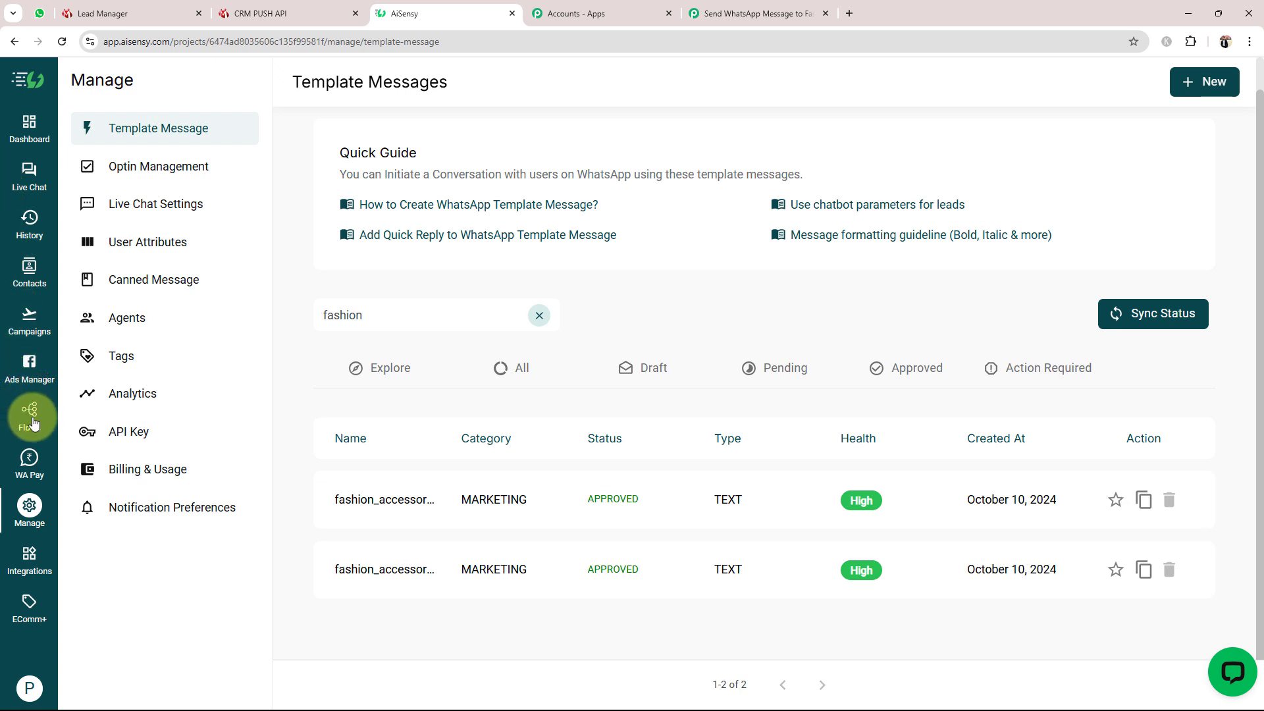
pyautogui.click(33, 501)
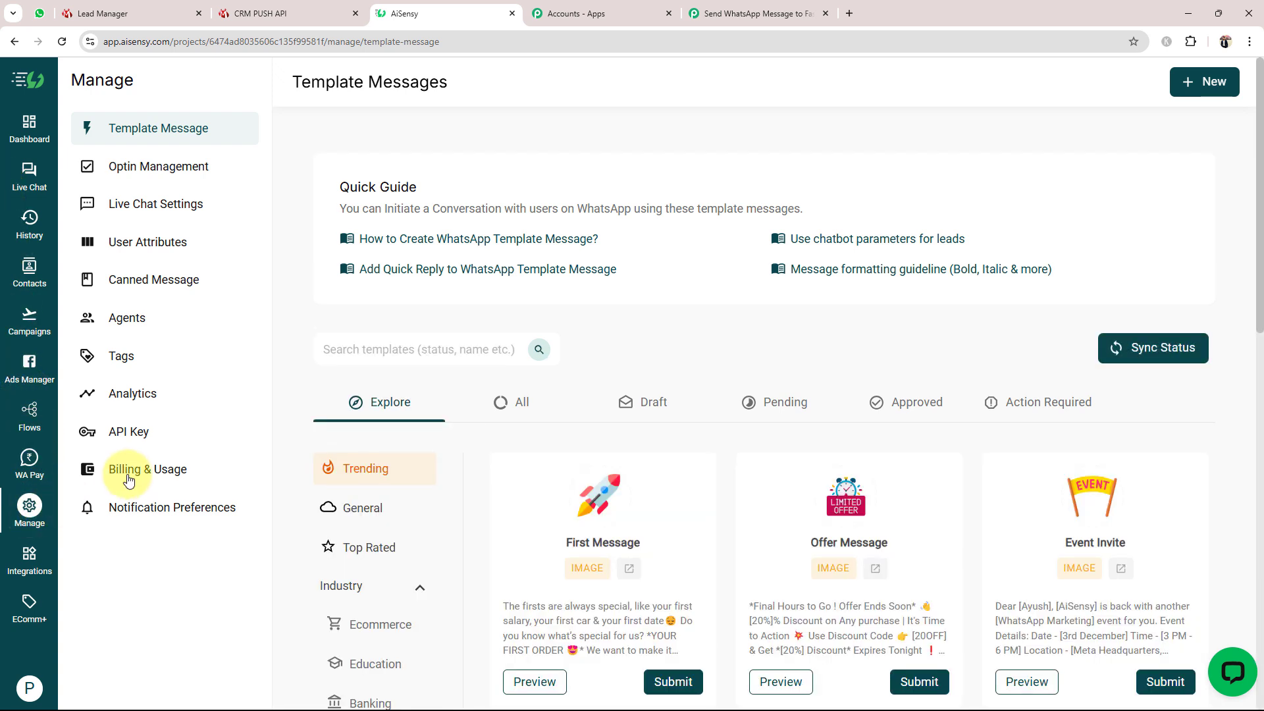
pyautogui.click(135, 431)
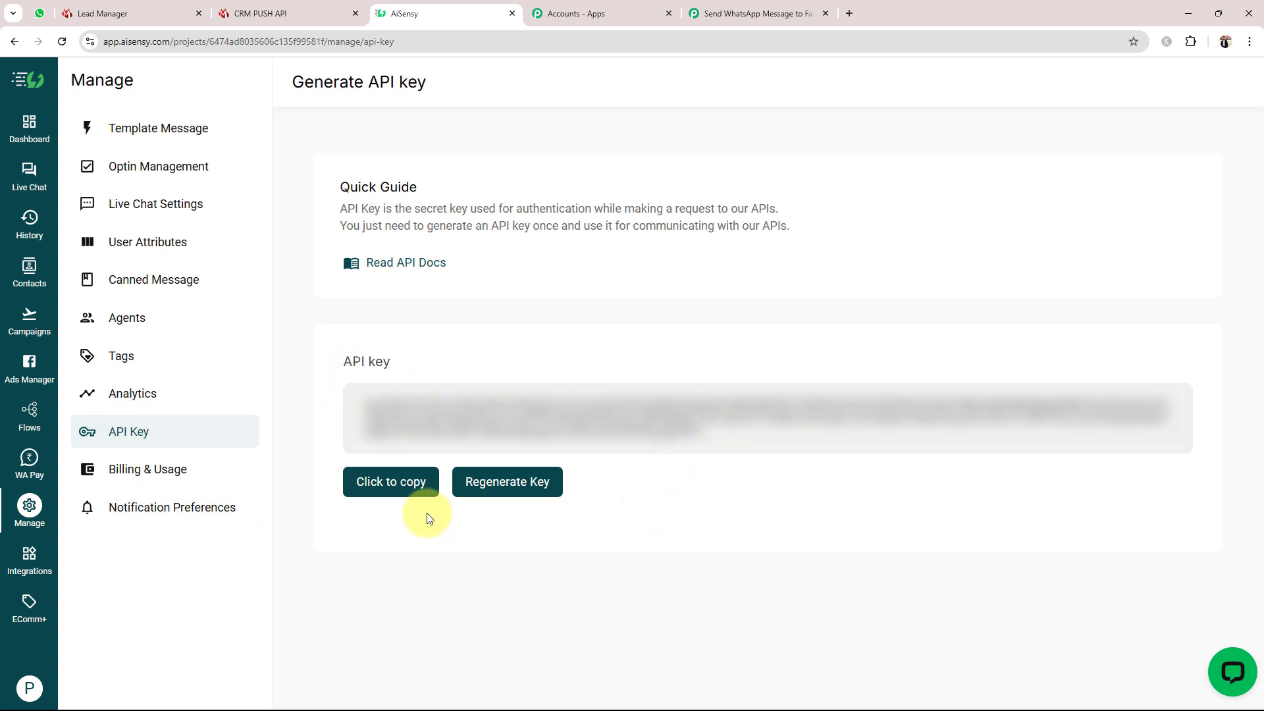
pyautogui.click(376, 495)
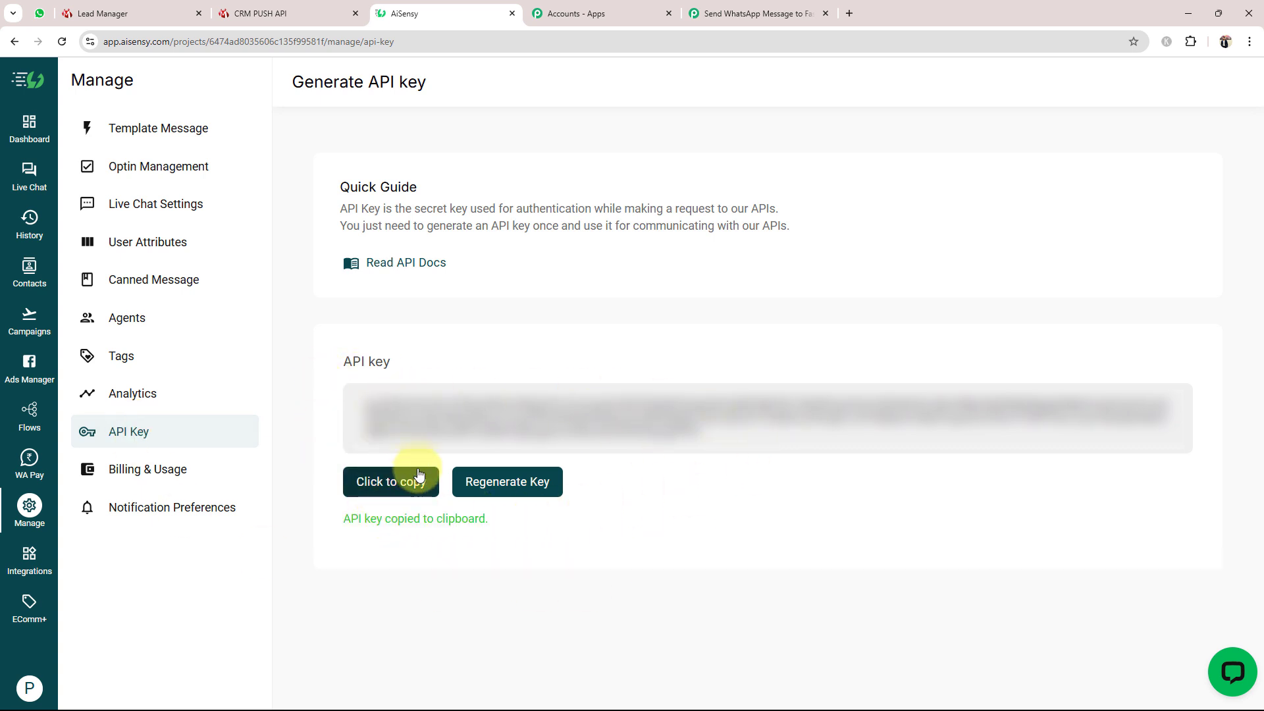
# Switch back to the Pabbly Connect workflow, paste the AiSensy API key into the new connection and save it.
pyautogui.click(722, 8)
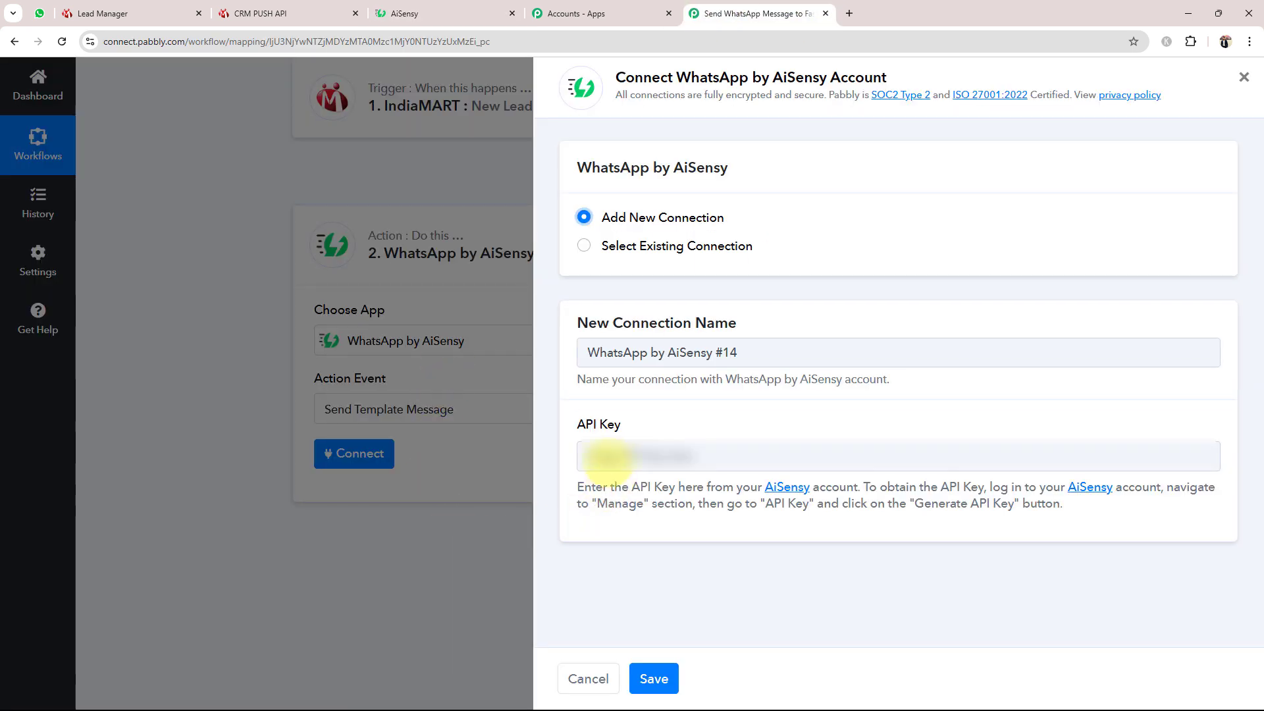
pyautogui.click(601, 454)
pyautogui.hotkey('ctrl', 'v')
pyautogui.hotkey('ctrl', 'v')
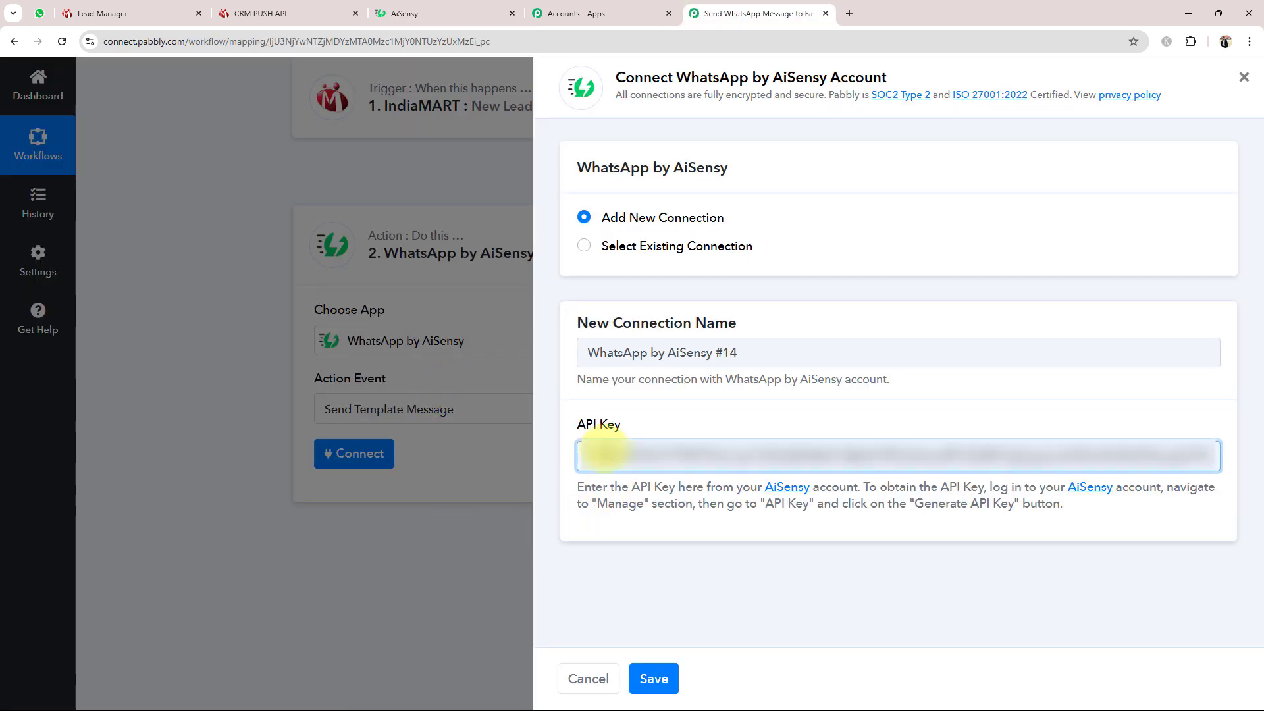
pyautogui.click(654, 678)
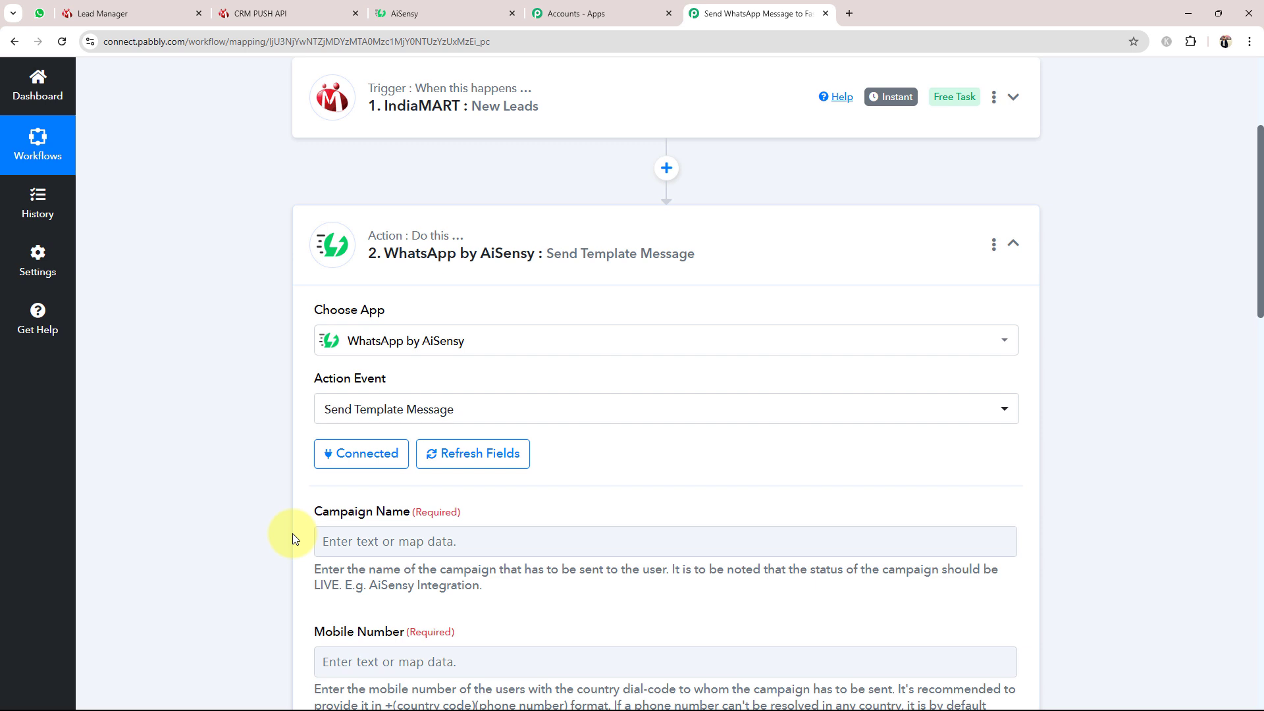
# Check the action's required Campaign Name field, and search all of AiSensy's template messages for "fashion".
pyautogui.scroll(-2, 292, 534)
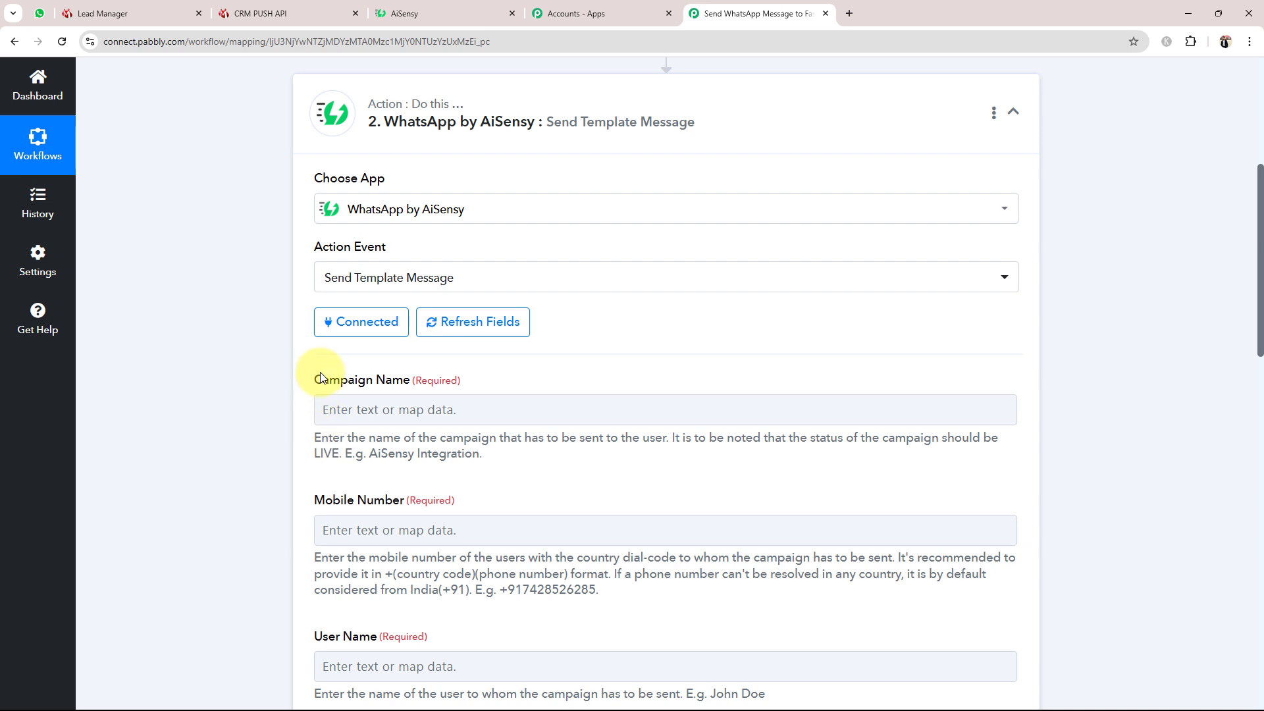
pyautogui.moveTo(322, 380); pyautogui.dragTo(452, 380)
pyautogui.click(301, 384)
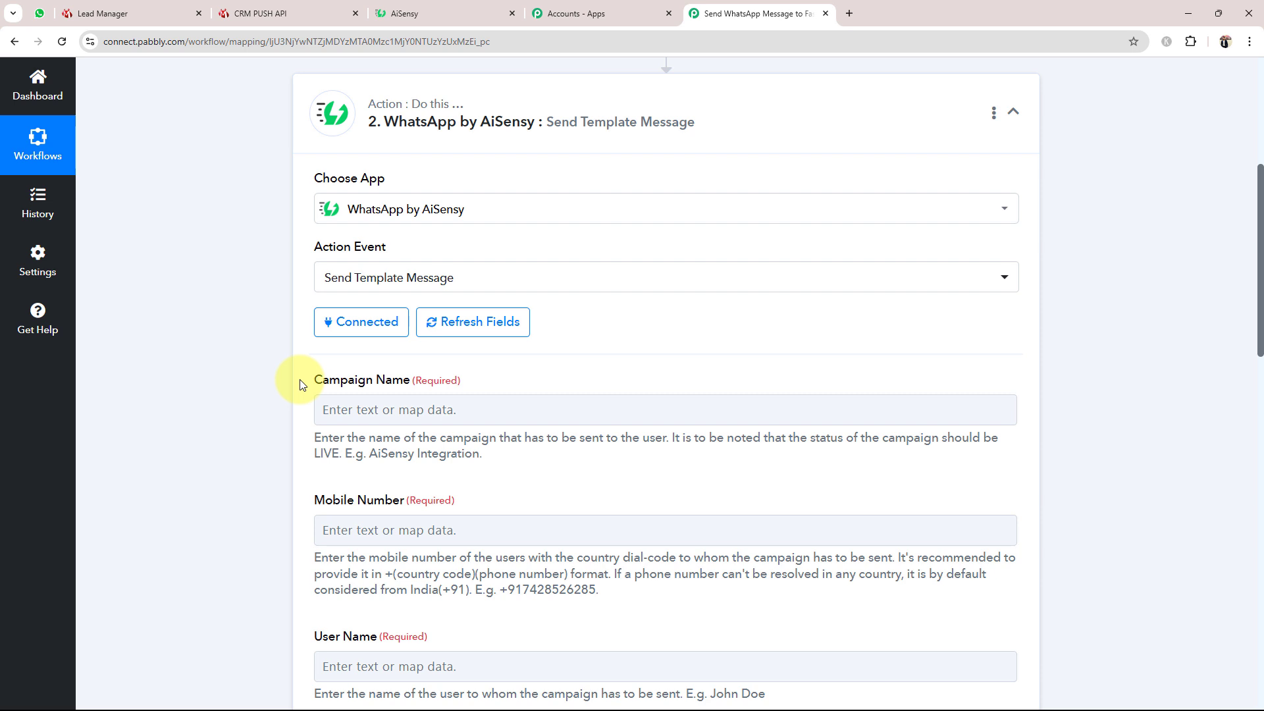
pyautogui.click(403, 13)
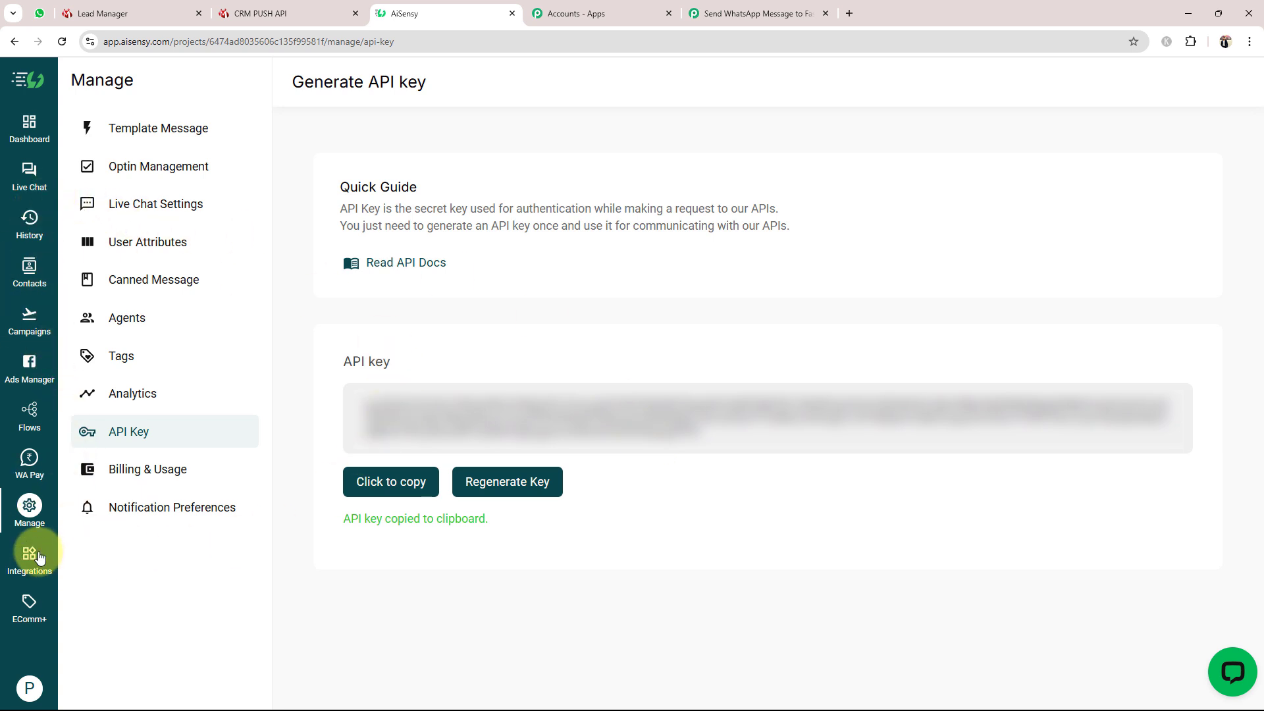
pyautogui.click(28, 512)
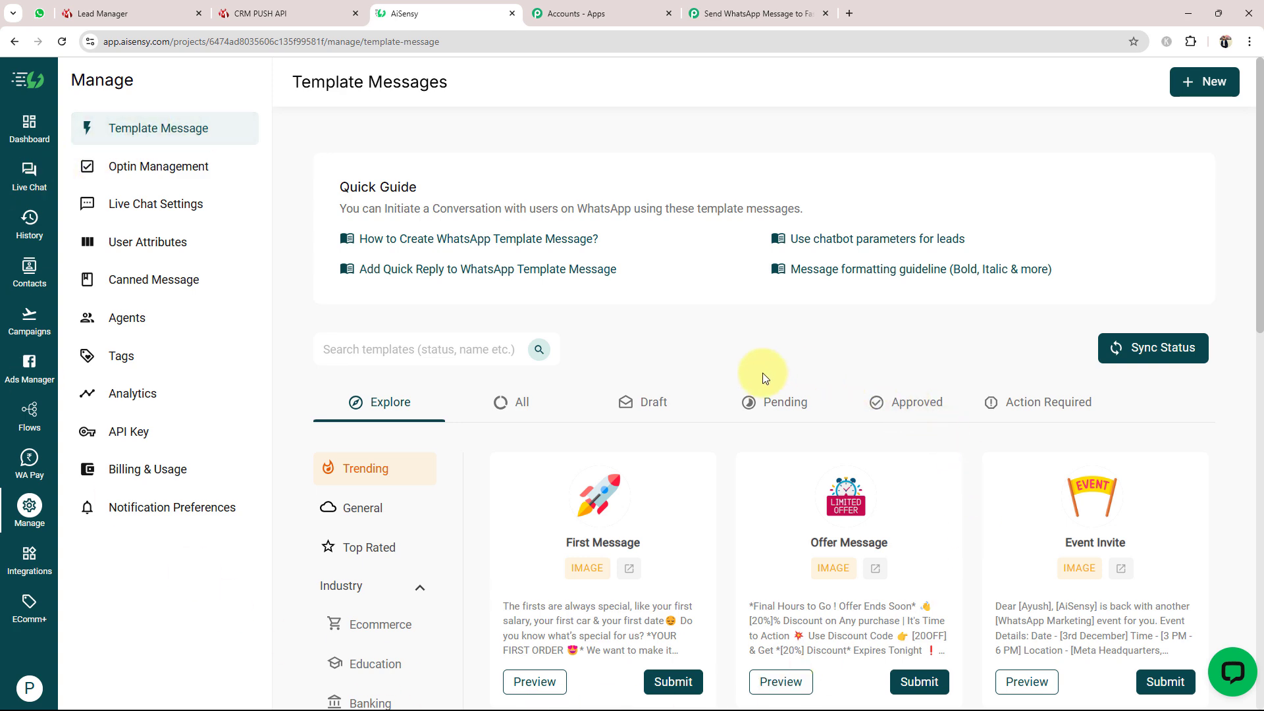
pyautogui.click(520, 402)
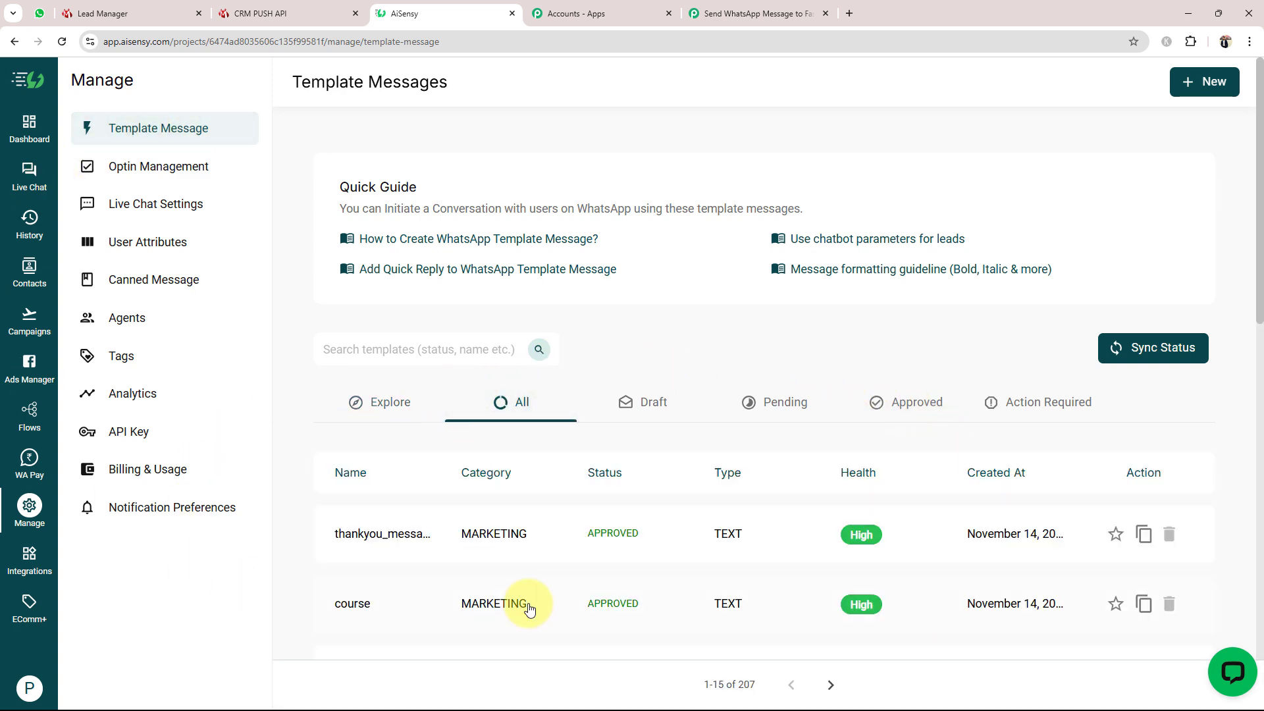
pyautogui.scroll(-5, 728, 472)
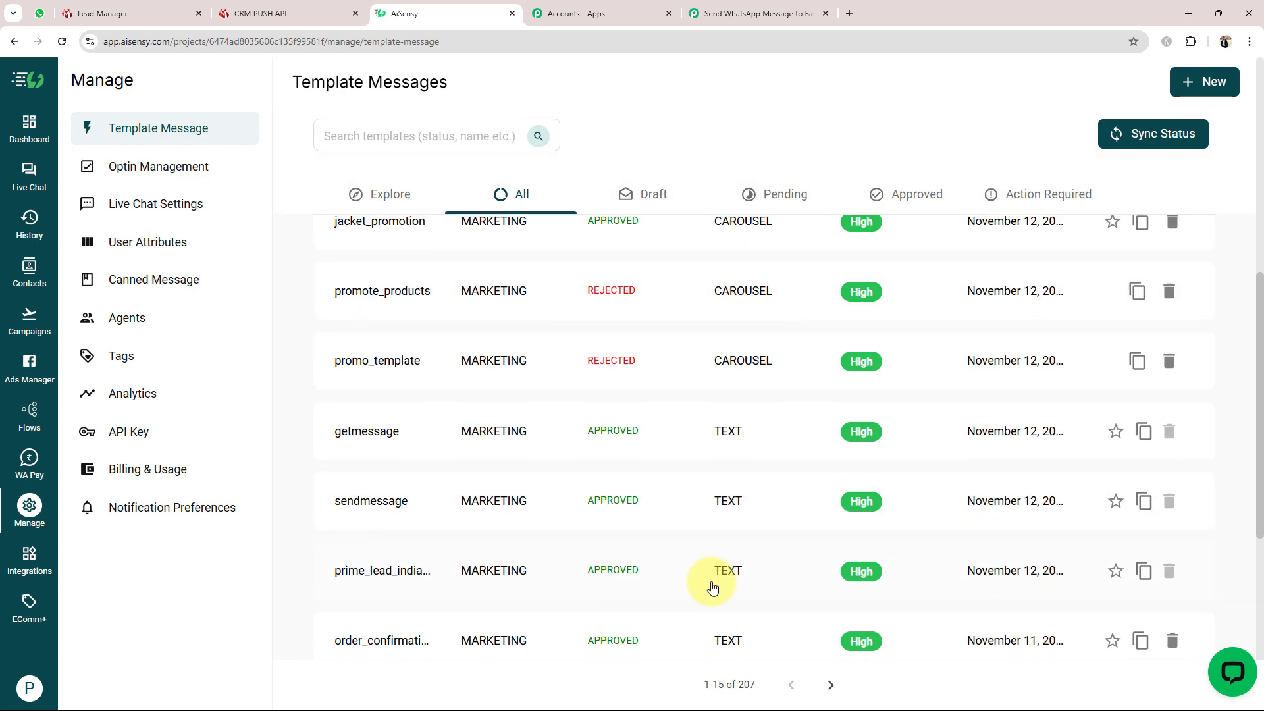
pyautogui.scroll(5, 713, 588)
pyautogui.click(442, 347)
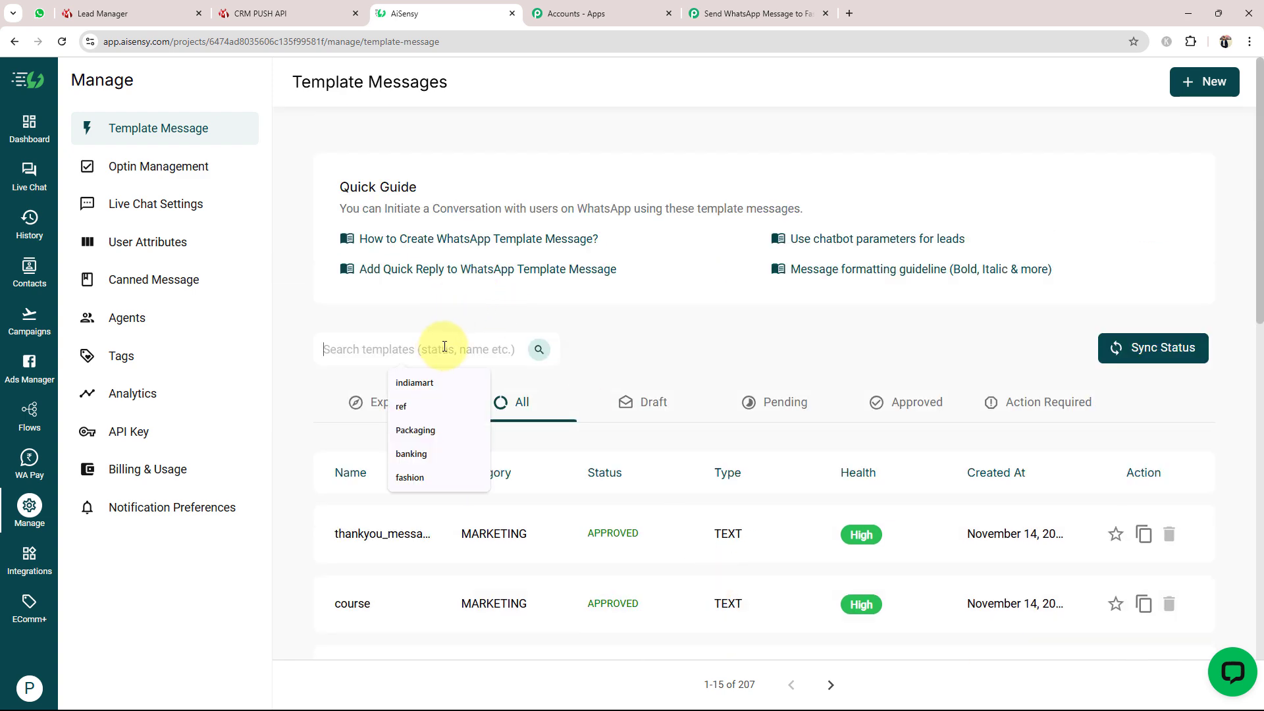
pyautogui.click(440, 474)
pyautogui.click(538, 349)
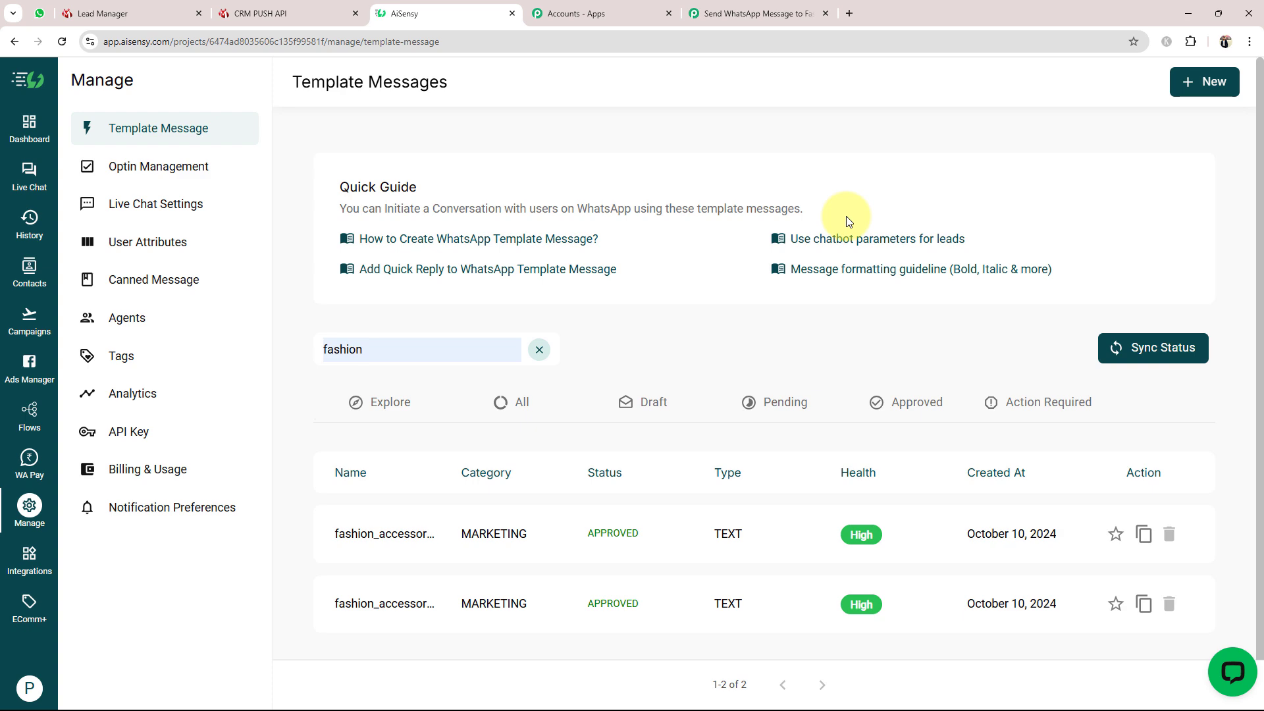
# Open the fashion_accessories1 template, examine its name placeholder and message text, and close the preview.
pyautogui.click(342, 559)
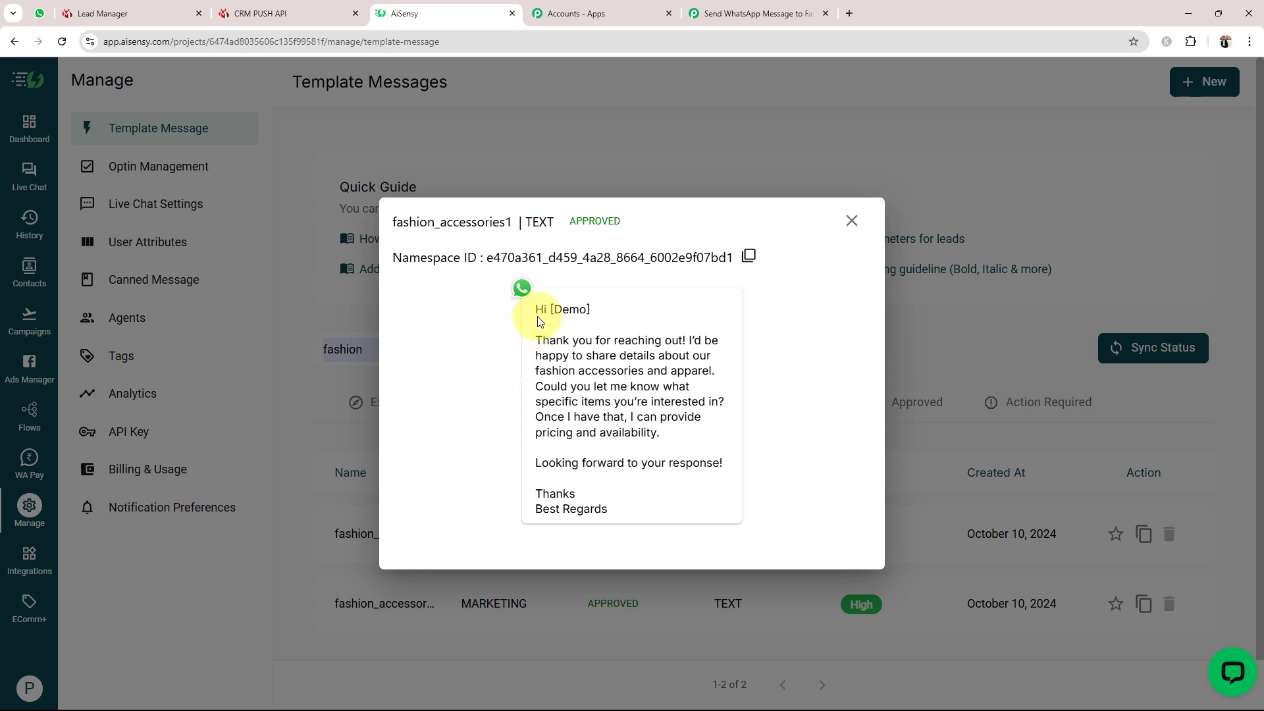
pyautogui.moveTo(535, 309); pyautogui.dragTo(621, 533)
pyautogui.click(518, 437)
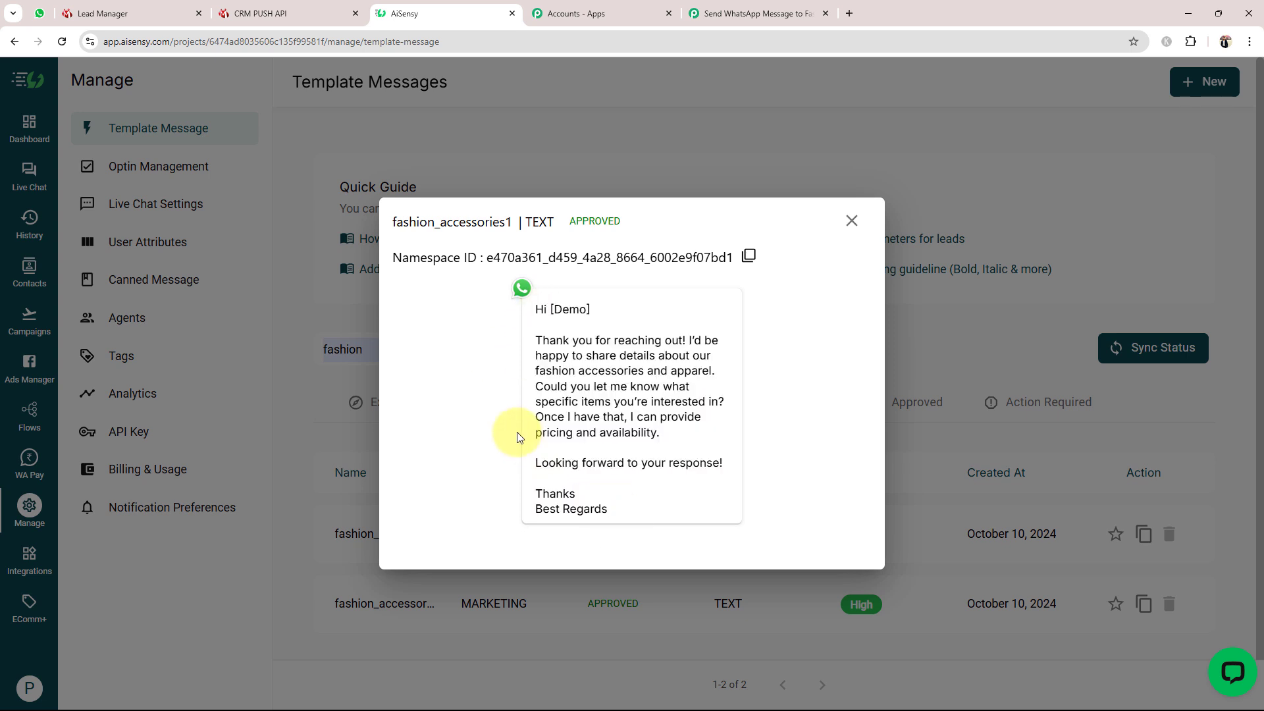
pyautogui.moveTo(550, 308); pyautogui.dragTo(633, 310)
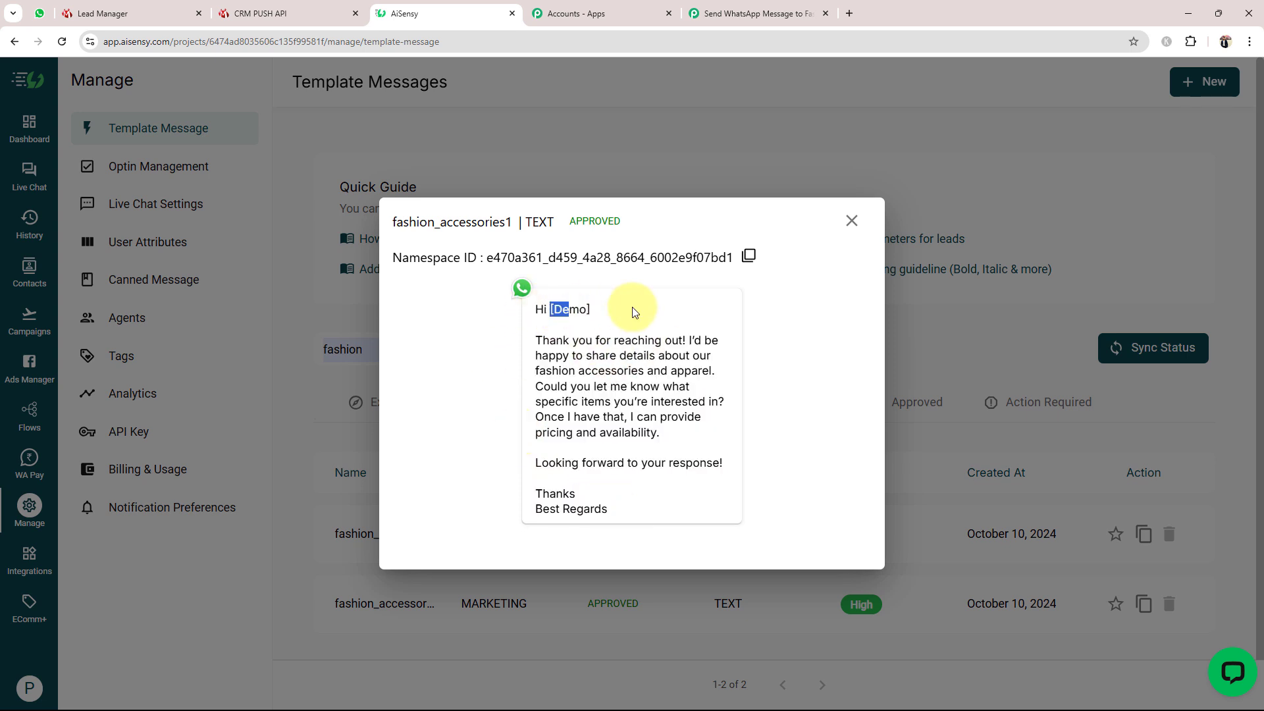
pyautogui.moveTo(535, 340); pyautogui.dragTo(725, 527)
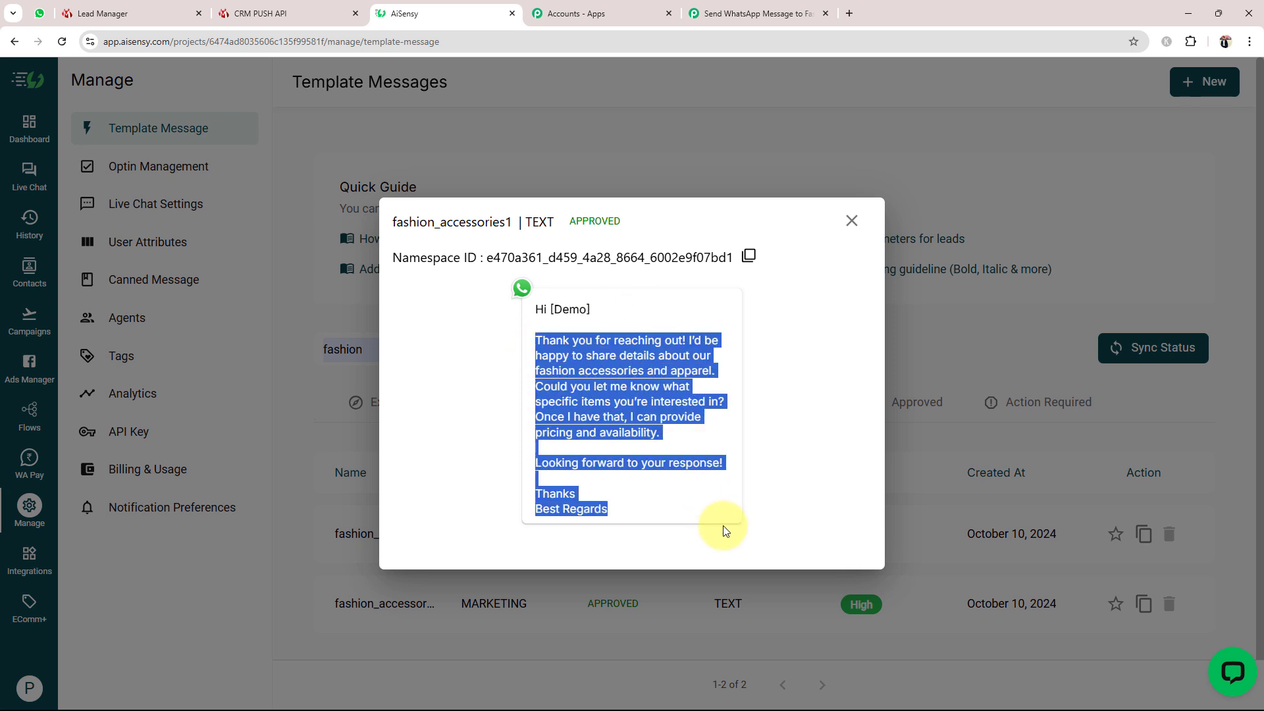
pyautogui.click(845, 450)
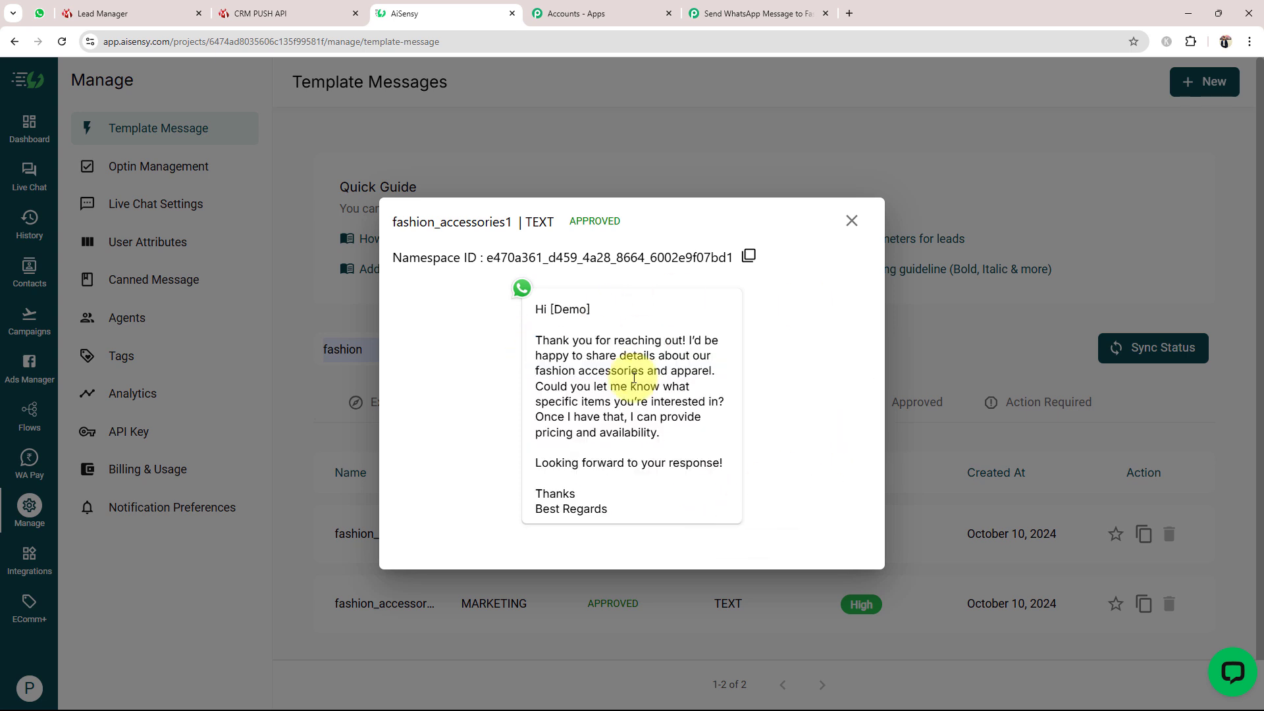
pyautogui.click(850, 224)
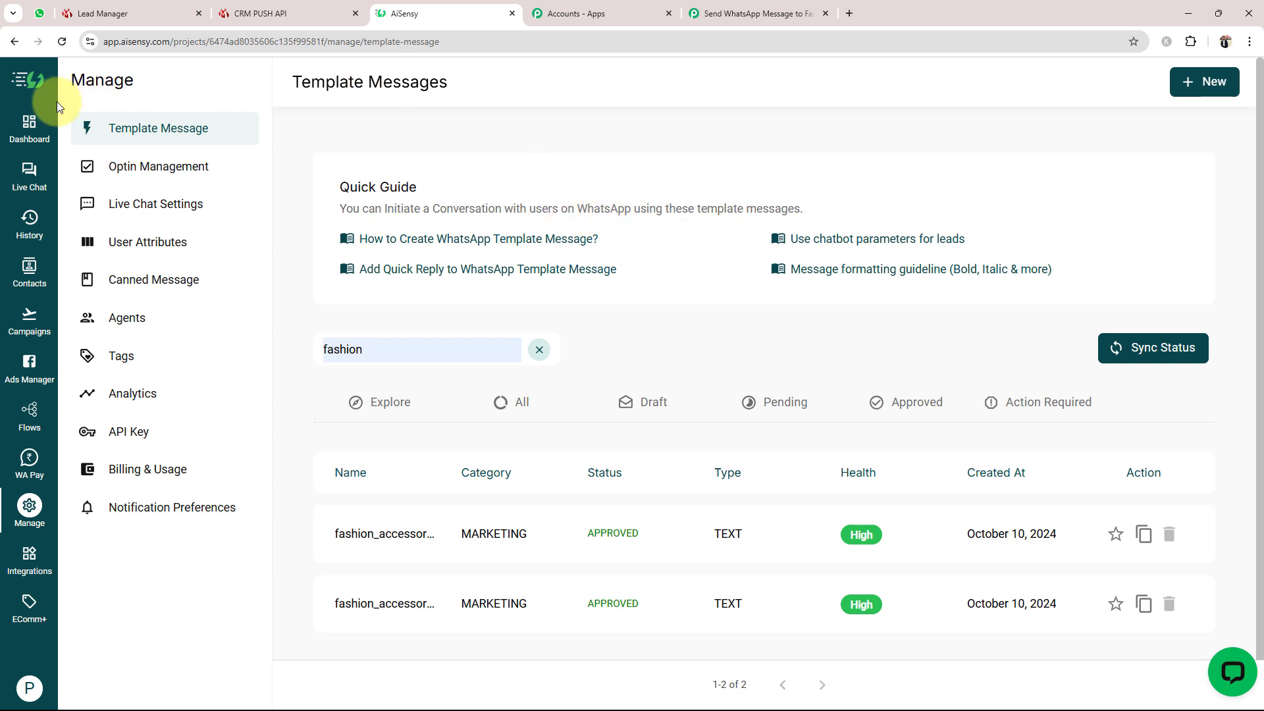
# Start a new API campaign in AiSensy and name it "Fashion Business Campaign".
pyautogui.click(28, 317)
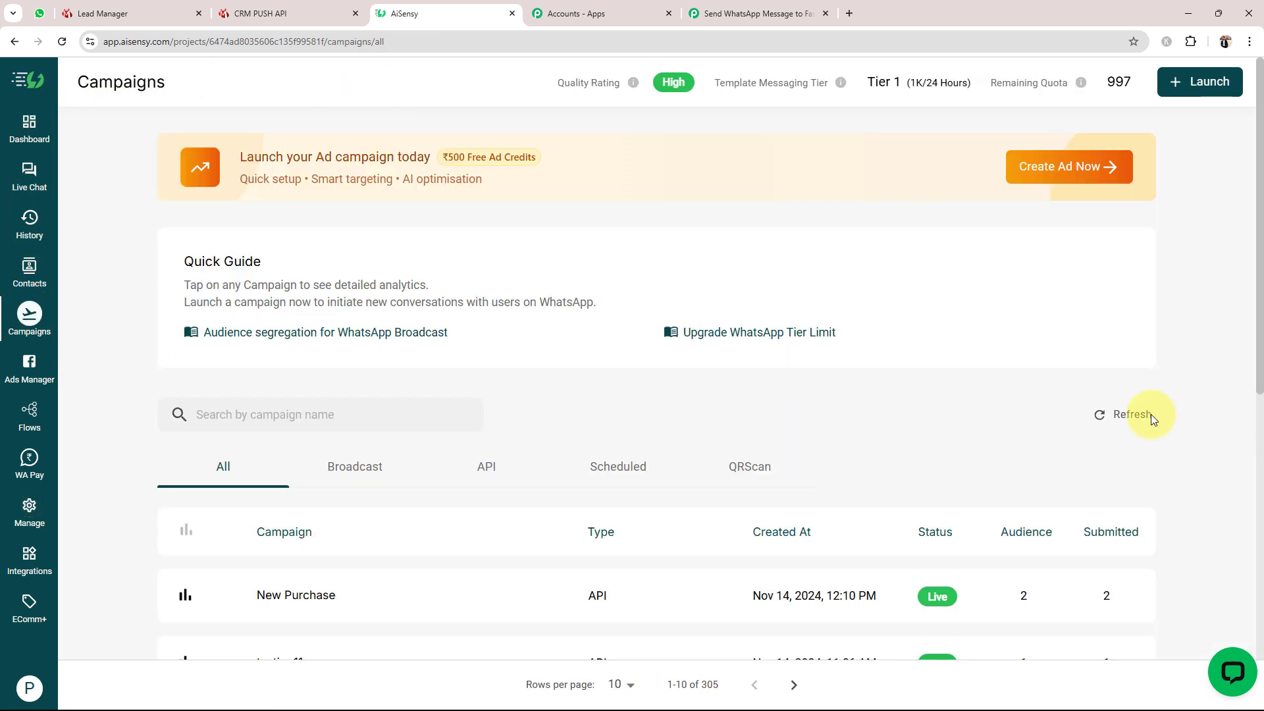
pyautogui.click(1199, 85)
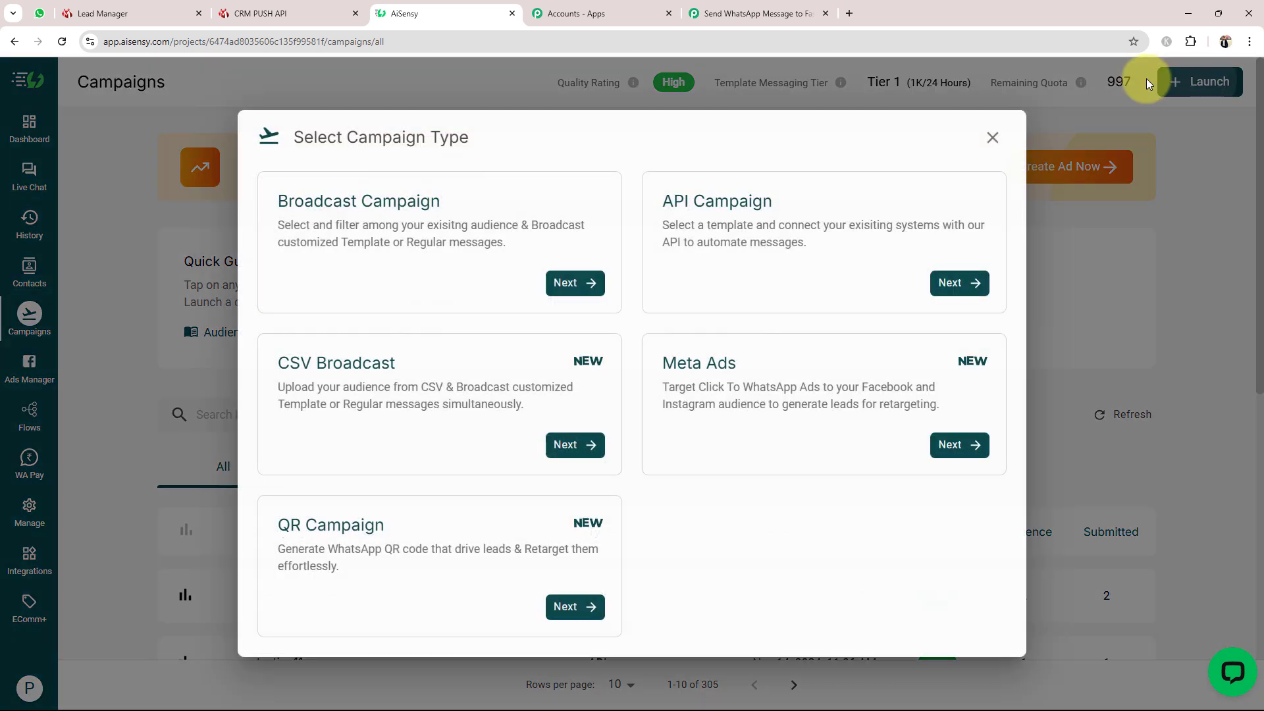
pyautogui.click(958, 284)
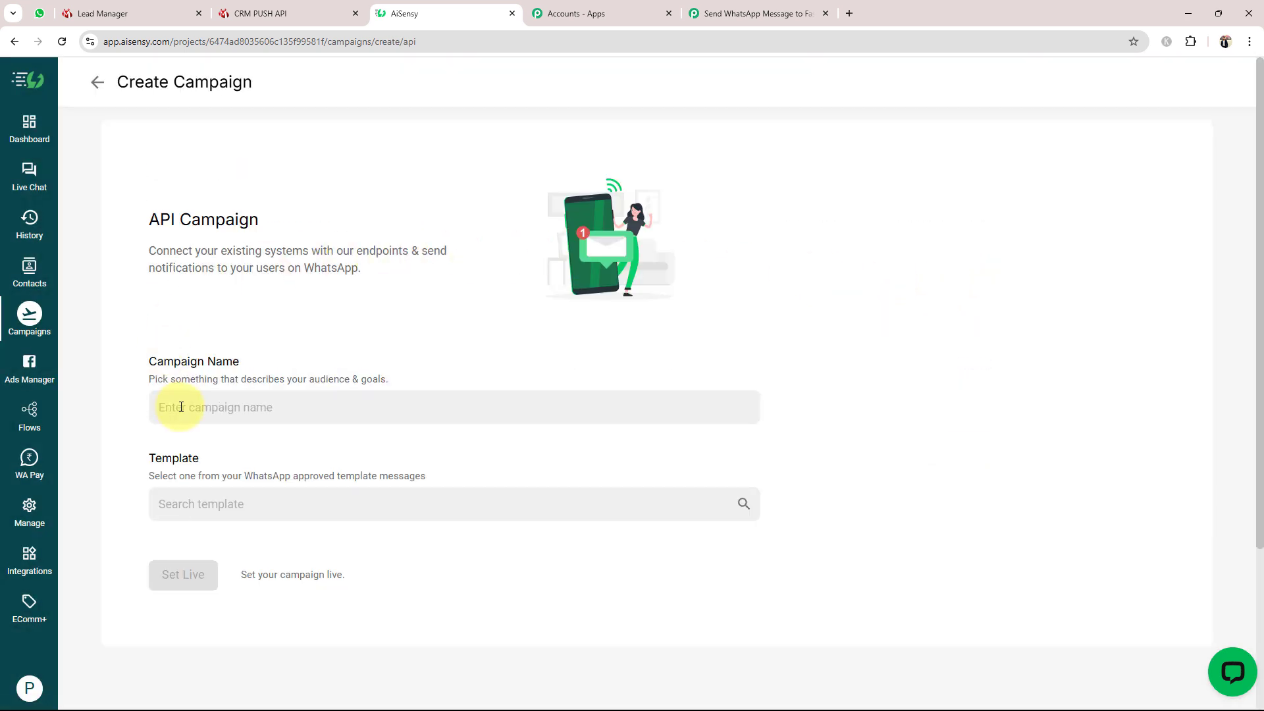
pyautogui.scroll(-1, 181, 407)
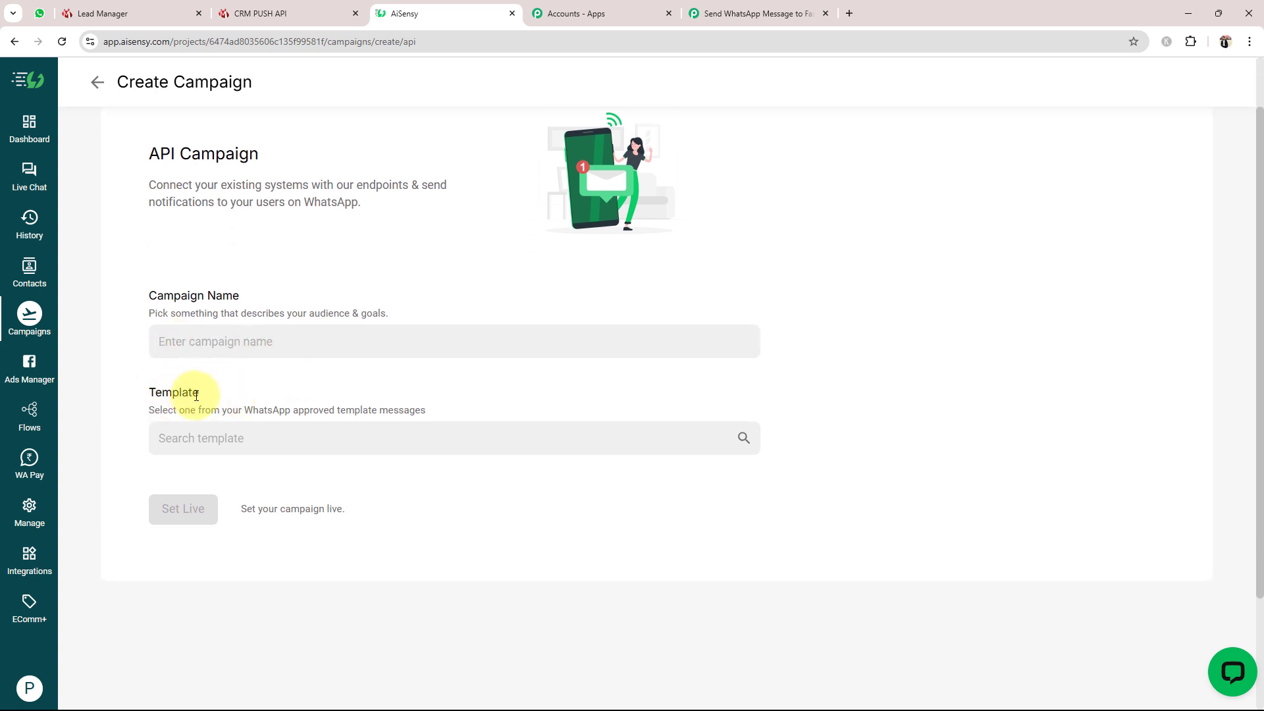
pyautogui.write('Fashion Business Campaign')
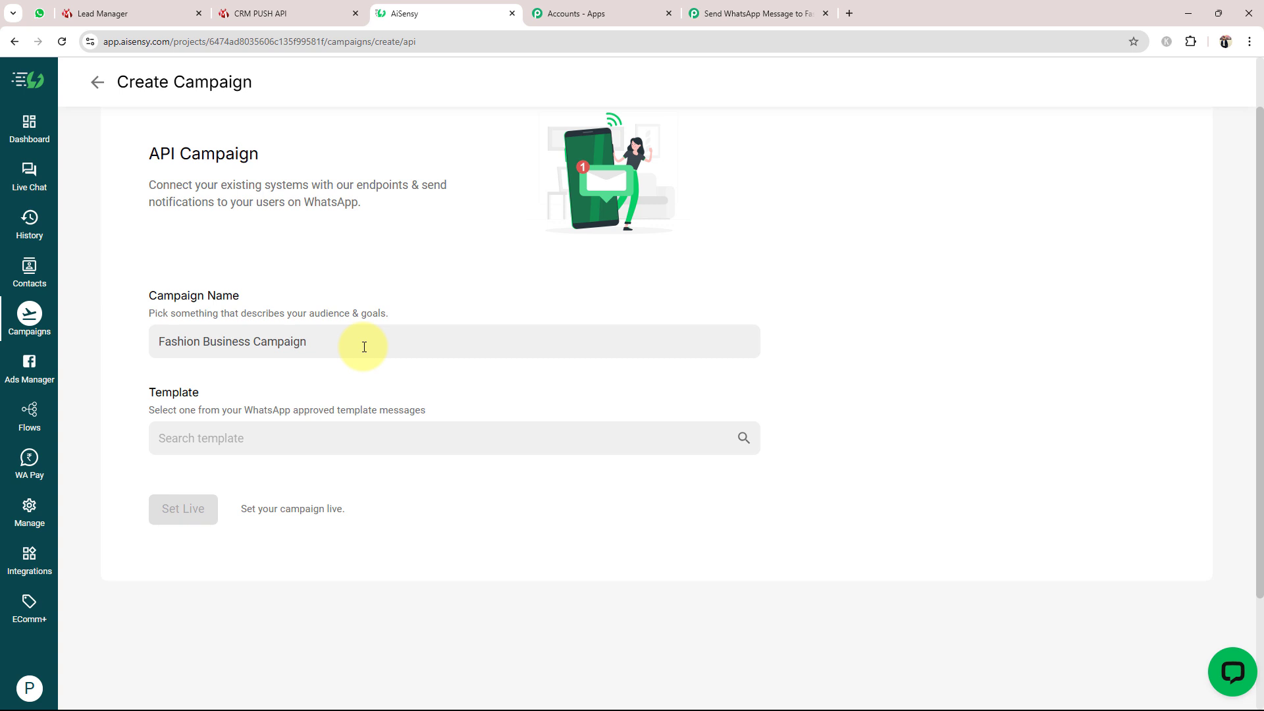
# Select fashion_accessories1 as the campaign's message template.
pyautogui.click(205, 432)
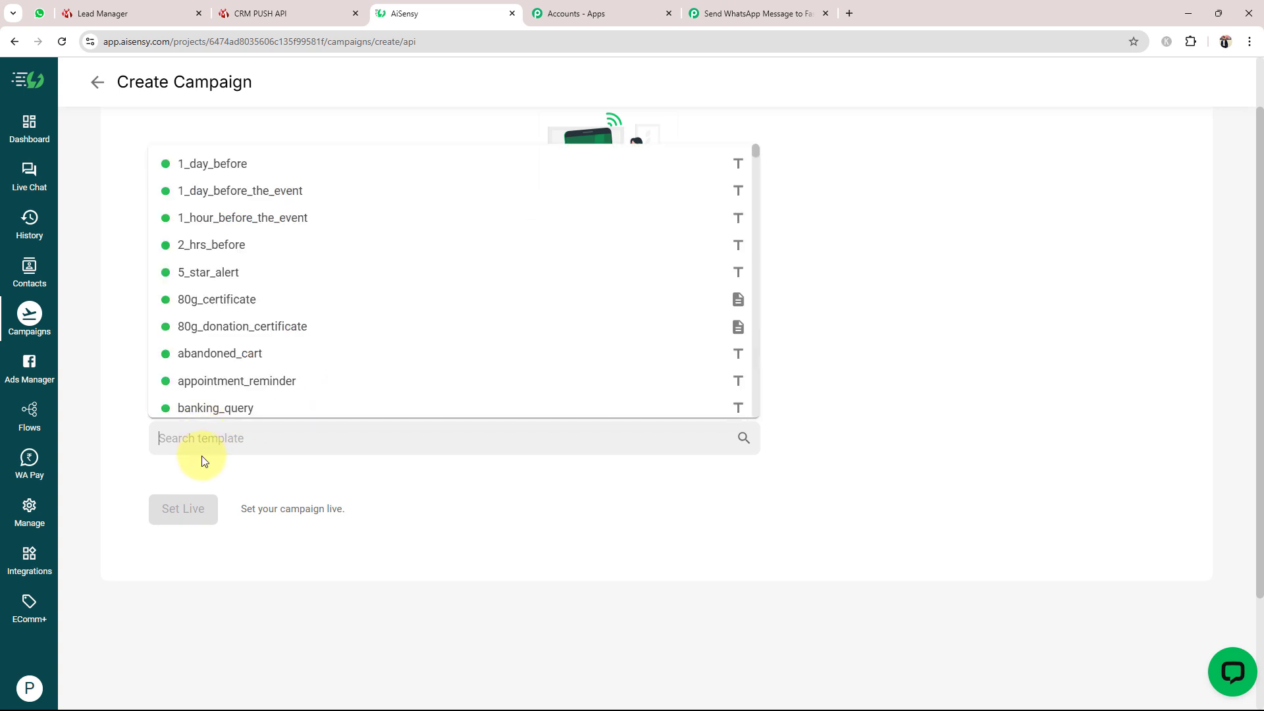
pyautogui.write('fas')
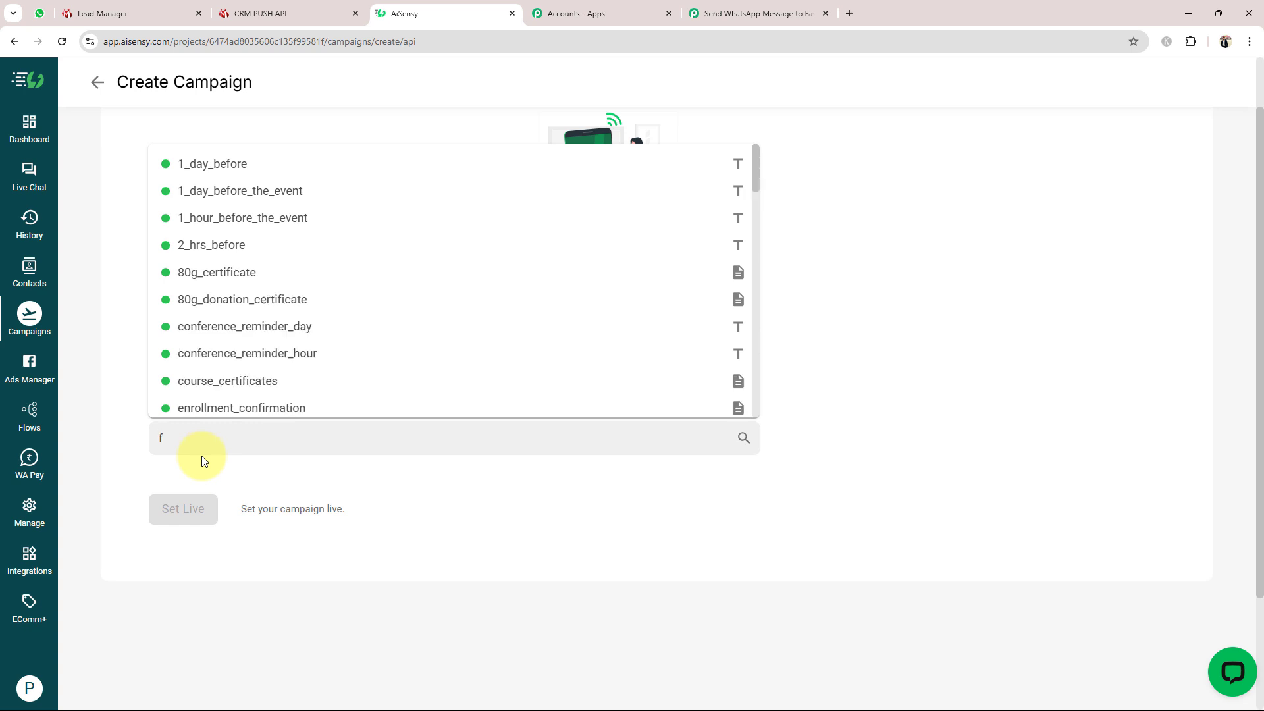
pyautogui.moveTo(205, 479)
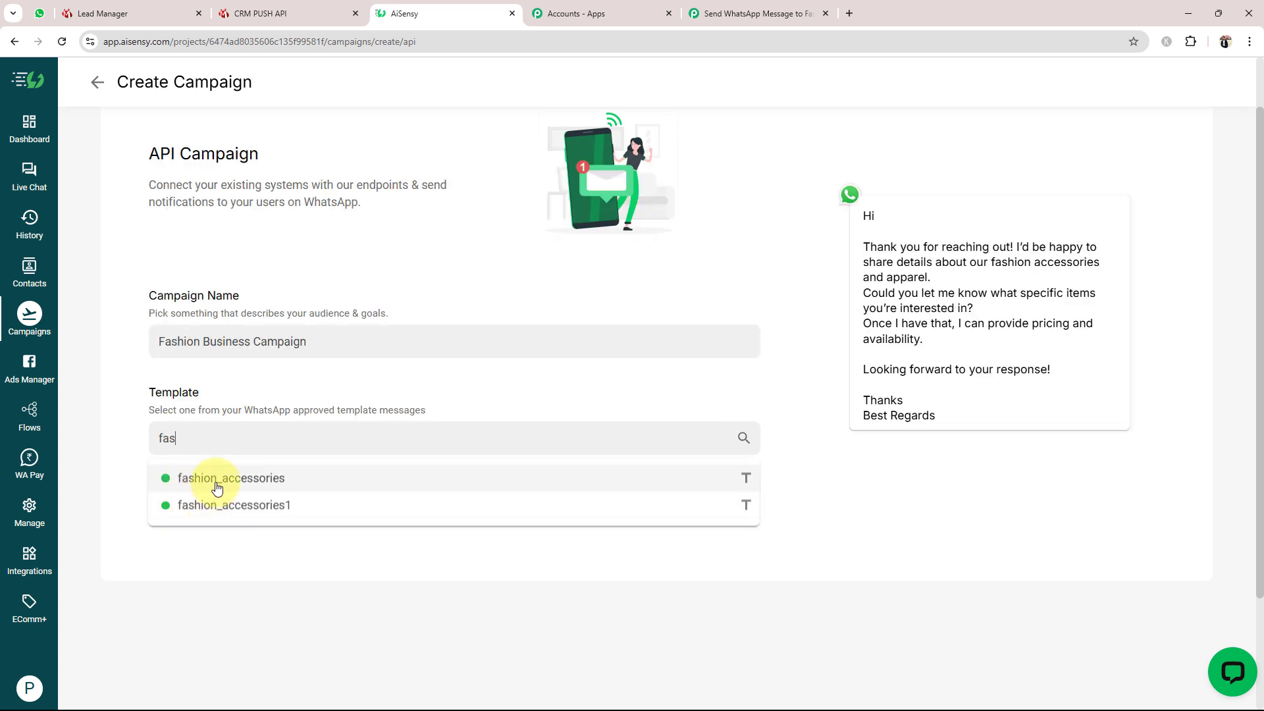
pyautogui.click(212, 503)
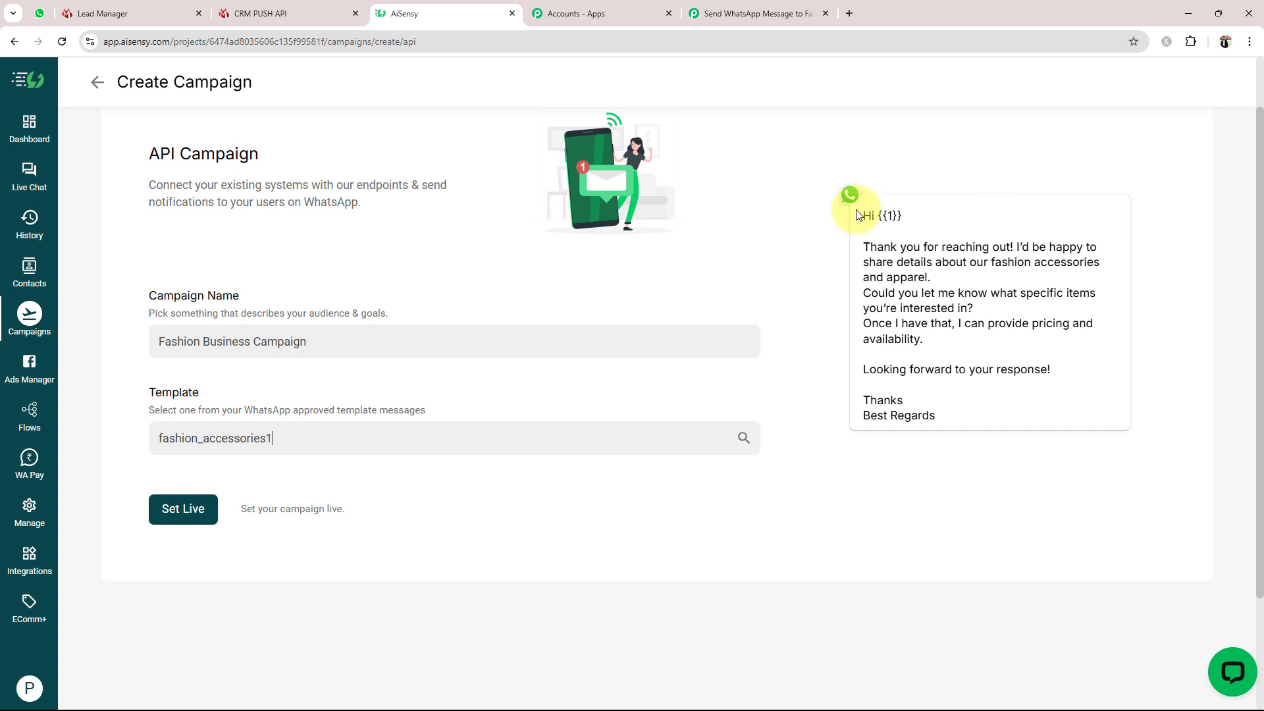
# Examine the campaign's message preview, checking the {{1}} variable in the greeting and the fixed body text.
pyautogui.moveTo(858, 212); pyautogui.dragTo(968, 451)
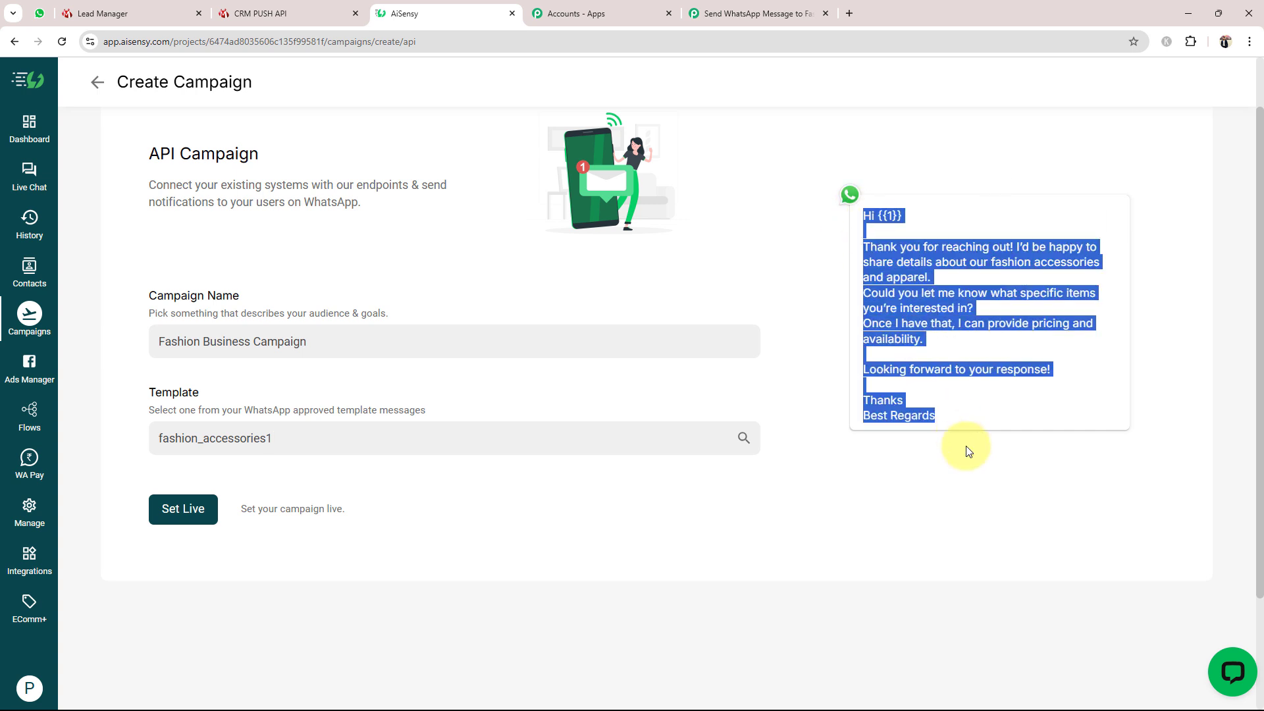
pyautogui.click(951, 419)
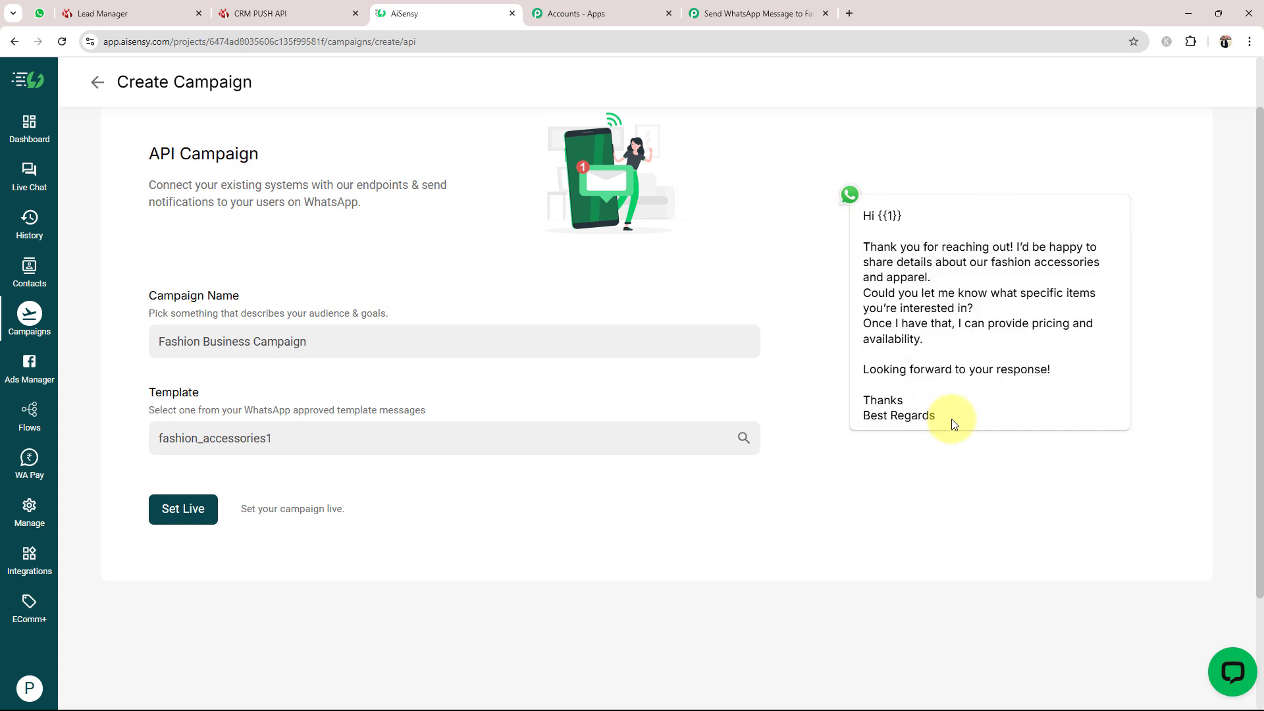
pyautogui.doubleClick(884, 215)
pyautogui.click(962, 319)
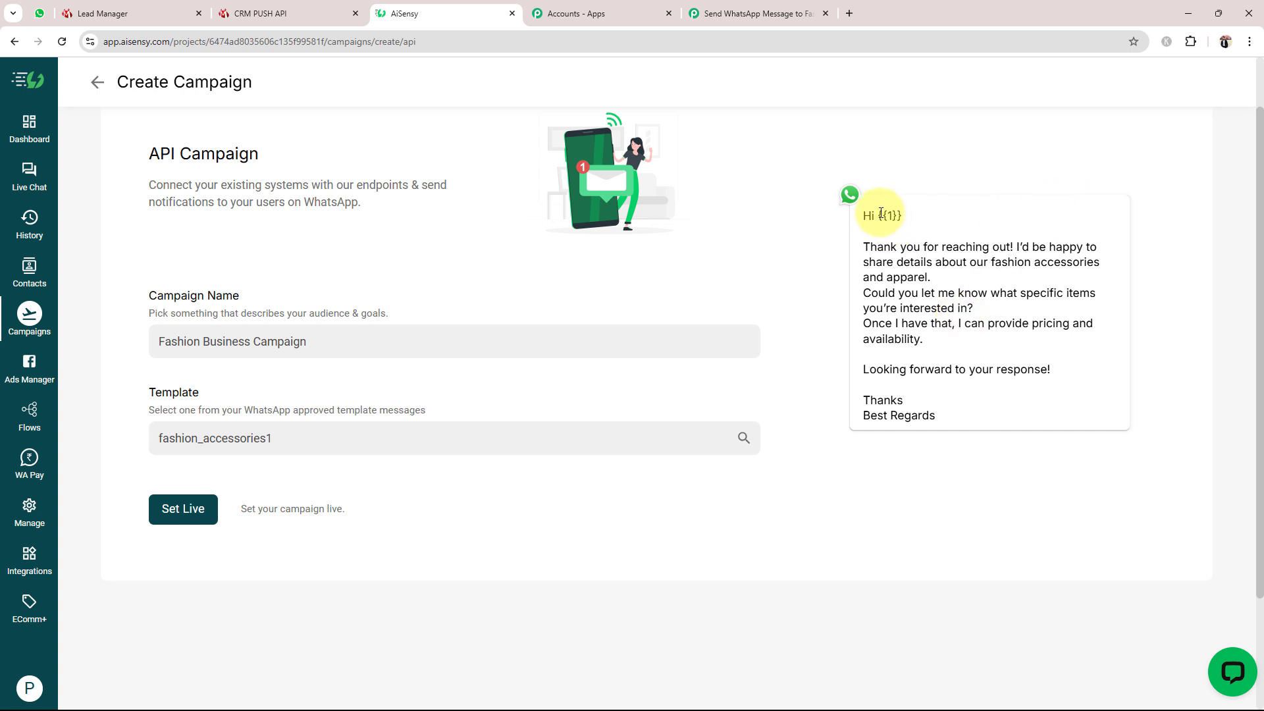
pyautogui.moveTo(877, 215); pyautogui.dragTo(902, 215)
pyautogui.click(924, 216)
pyautogui.moveTo(883, 215); pyautogui.dragTo(909, 217)
pyautogui.click(960, 227)
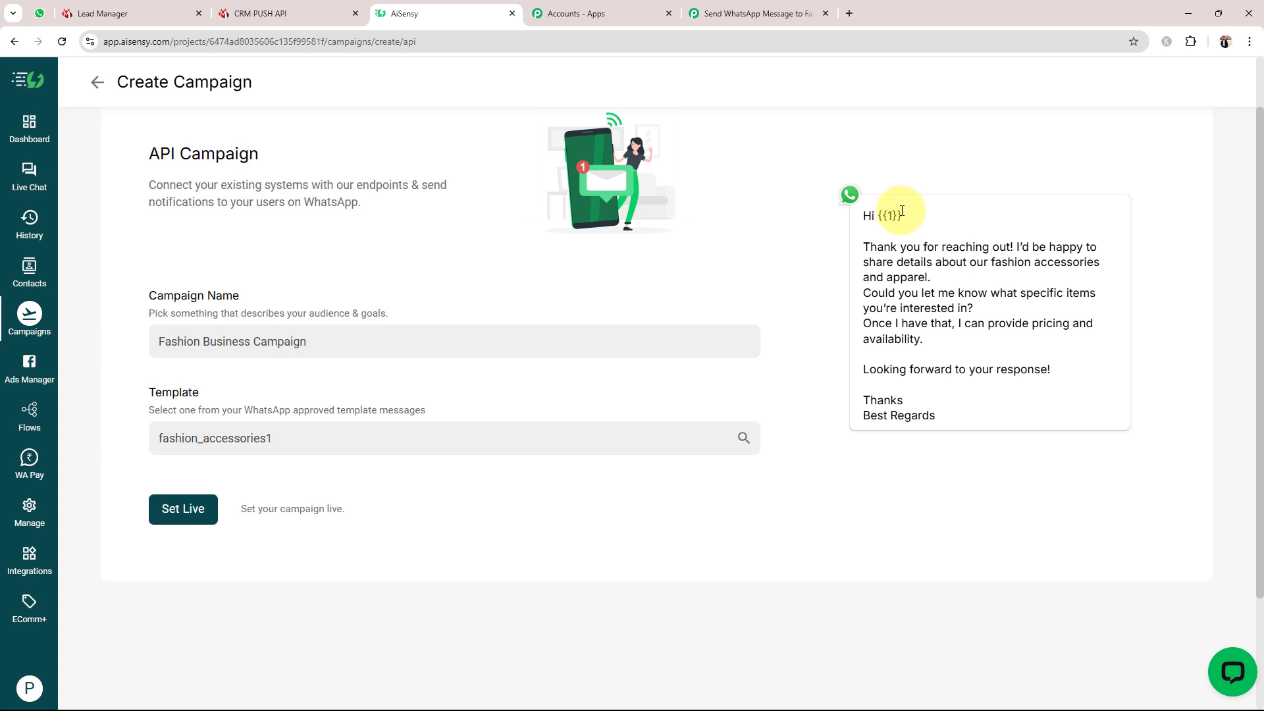
pyautogui.moveTo(856, 248); pyautogui.dragTo(828, 498)
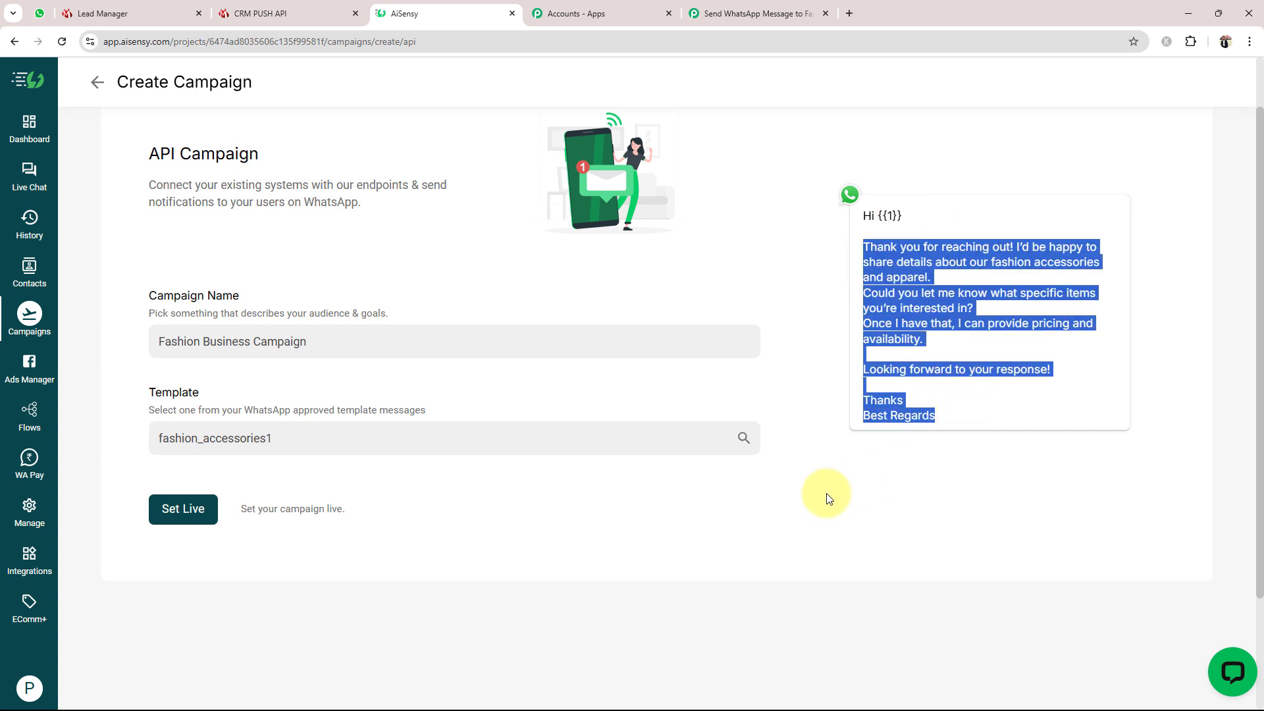
pyautogui.click(828, 499)
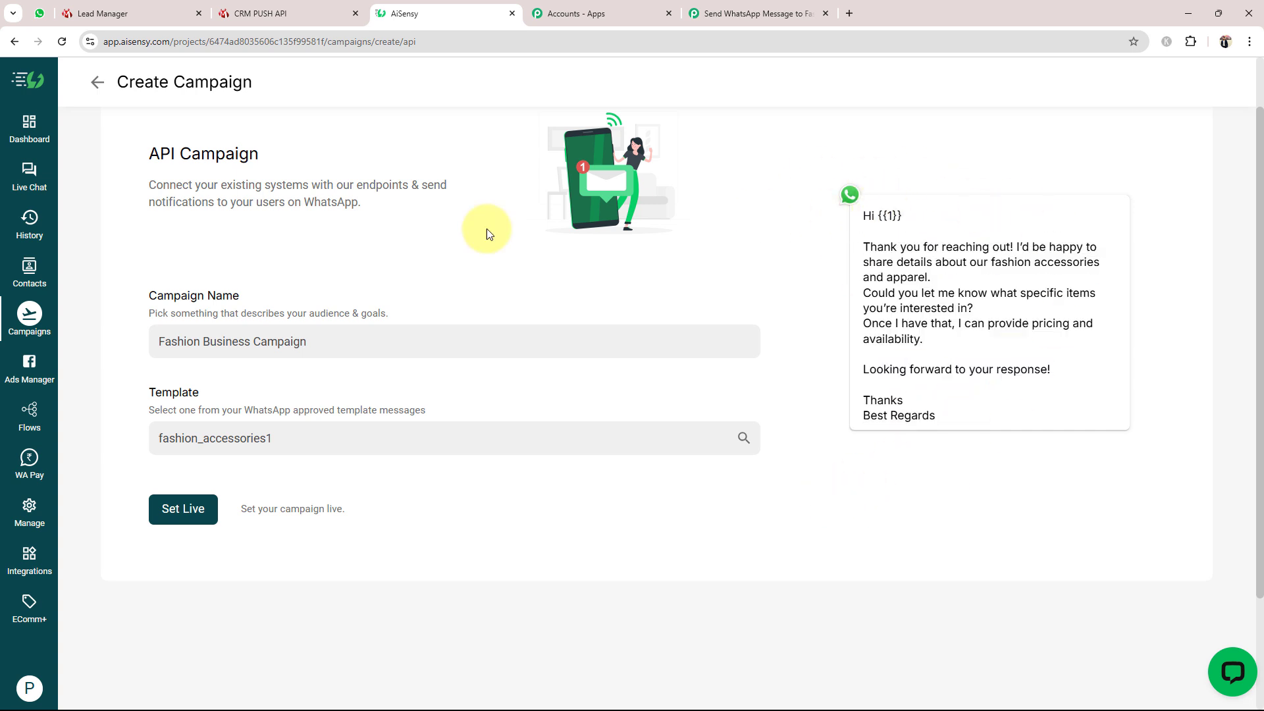
# Set the API campaign live, copying its name before opening the campaign's overview.
pyautogui.click(179, 509)
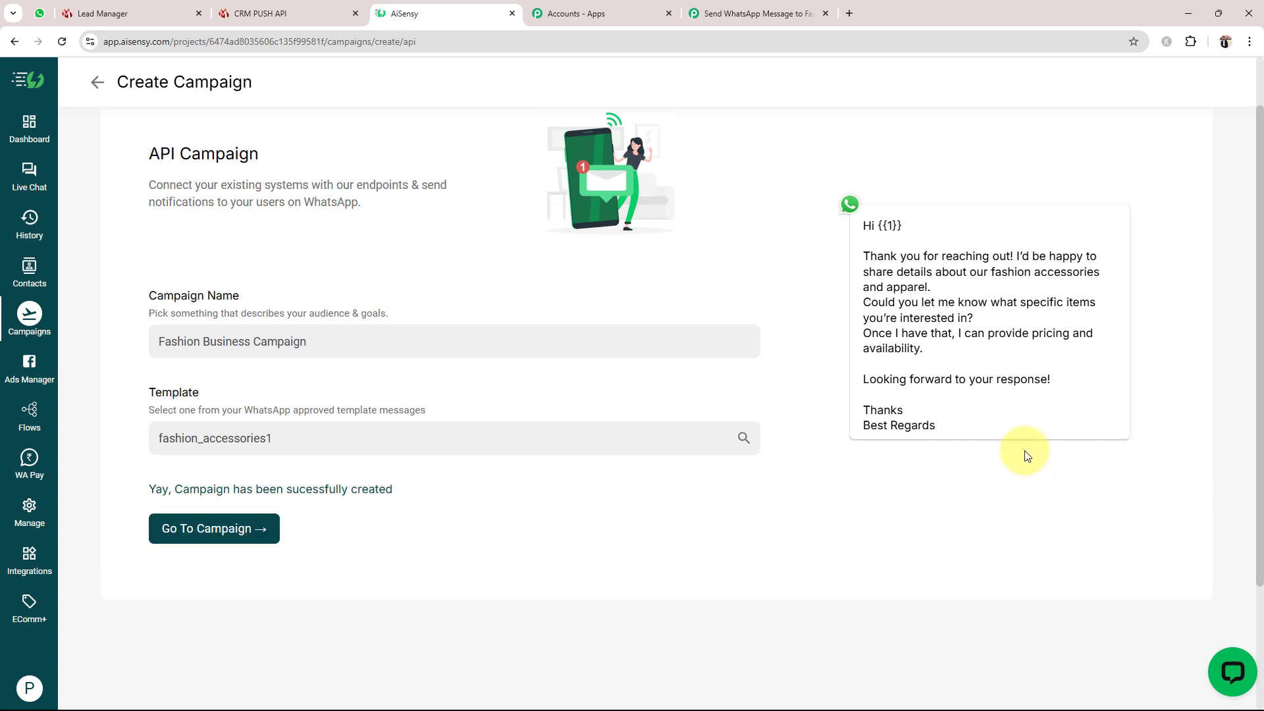
pyautogui.moveTo(309, 341); pyautogui.dragTo(109, 325)
pyautogui.hotkey('ctrl', 'c')
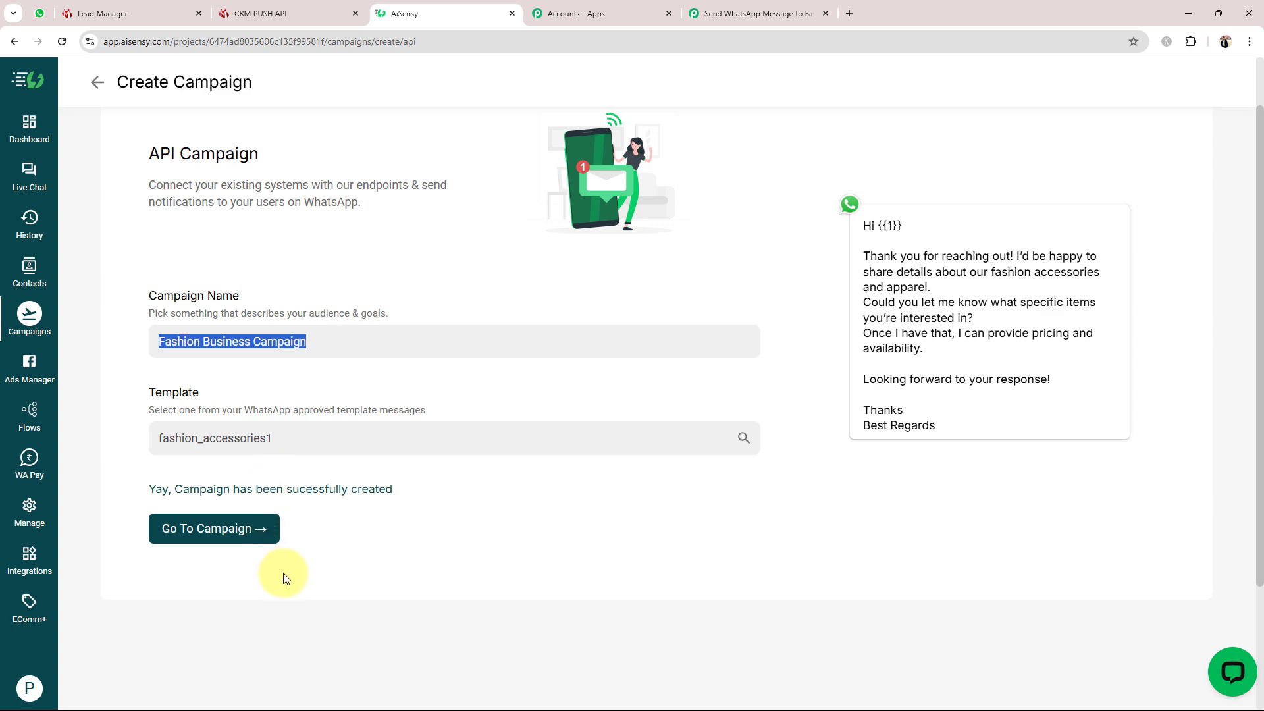
pyautogui.click(226, 532)
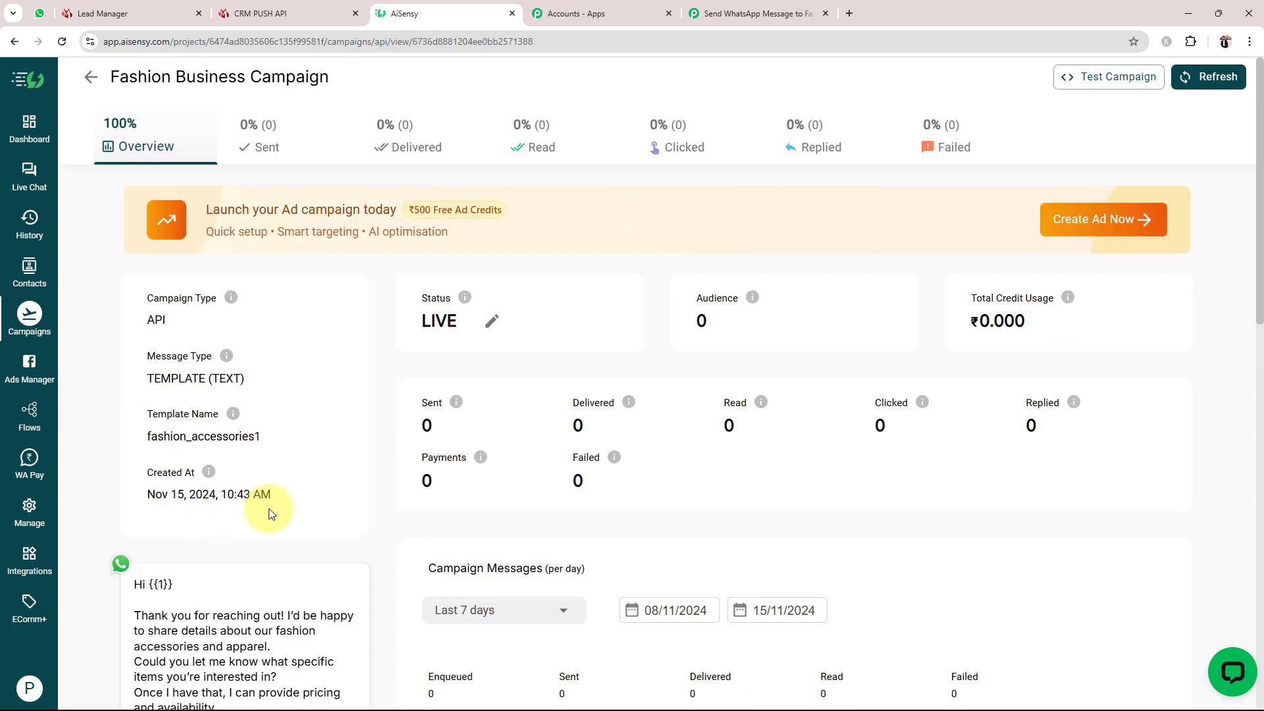
# Switch to the Pabbly Connect workflow and set the AiSensy action's campaign name to "Fashion Business Campaign".
pyautogui.scroll(-2, 271, 514)
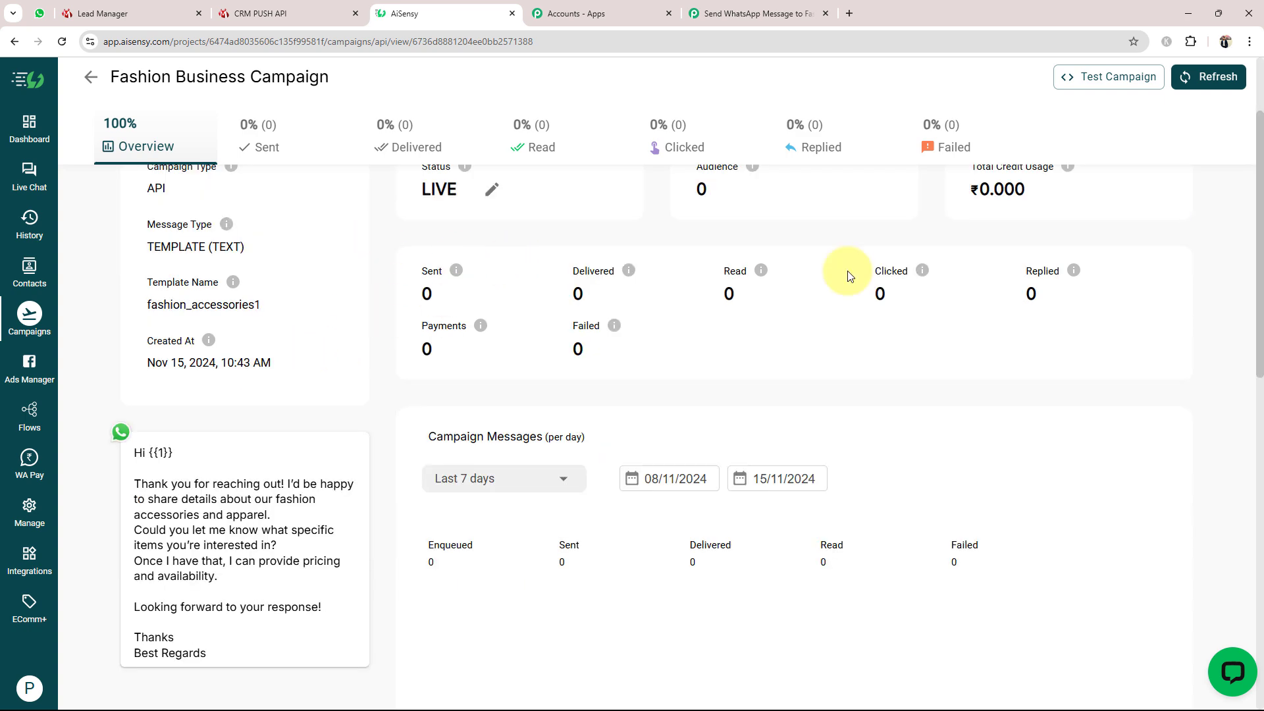
pyautogui.click(751, 12)
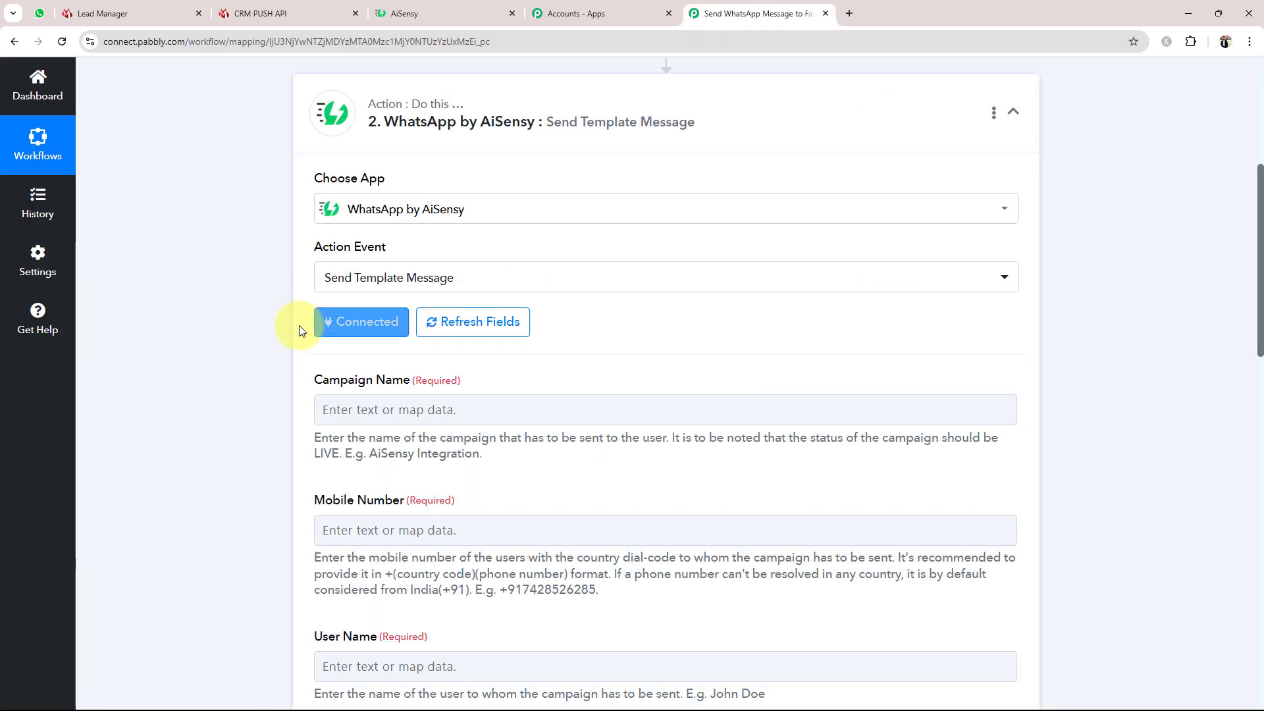
pyautogui.click(365, 408)
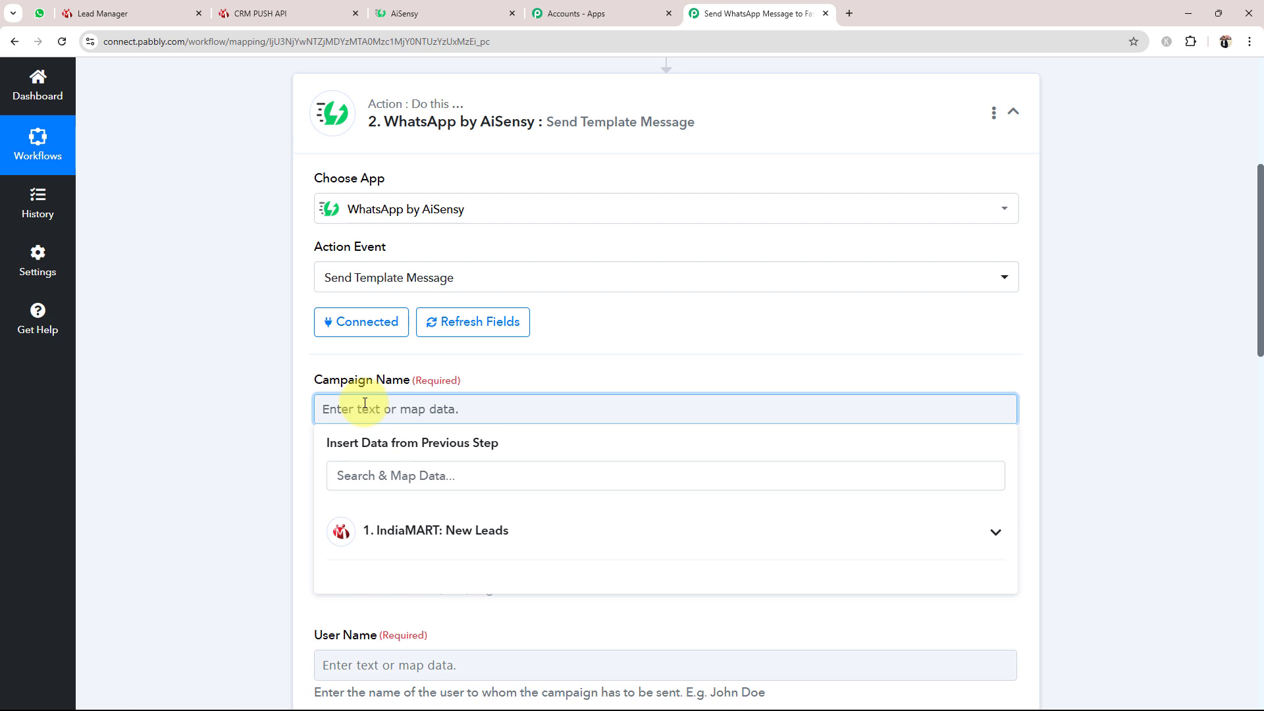
pyautogui.hotkey('ctrl', 'v')
pyautogui.click(204, 437)
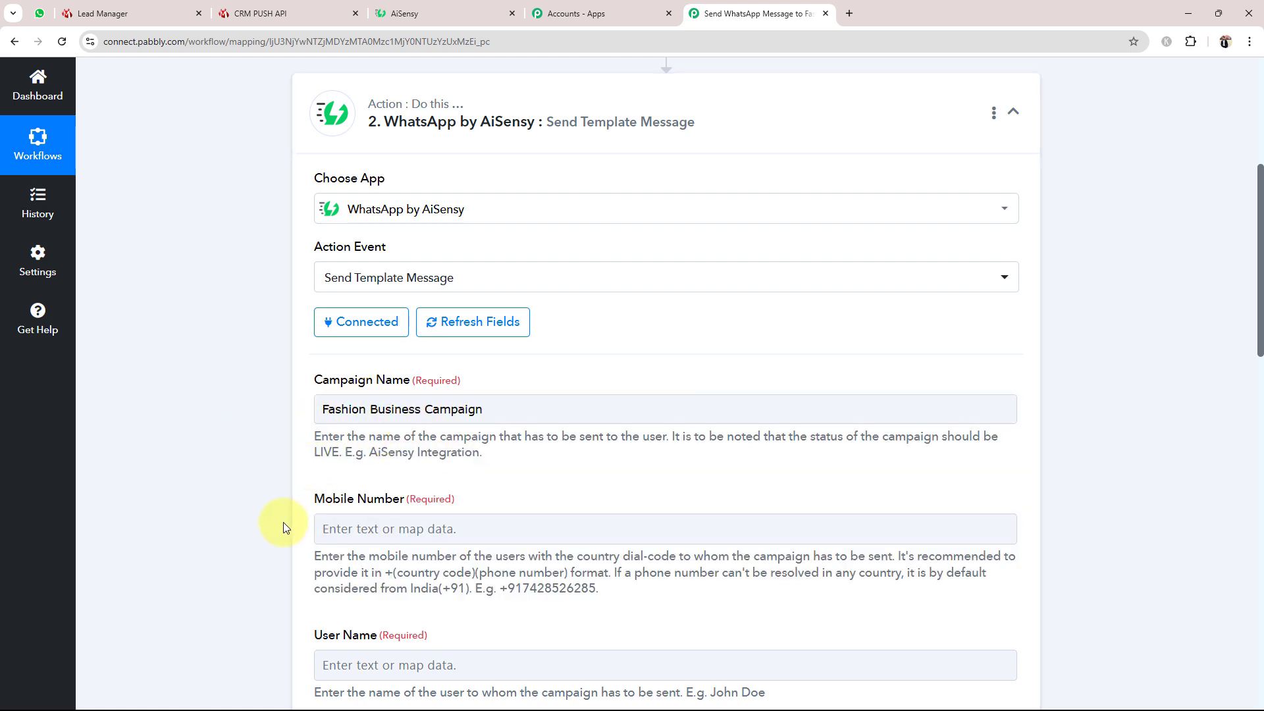
pyautogui.click(446, 18)
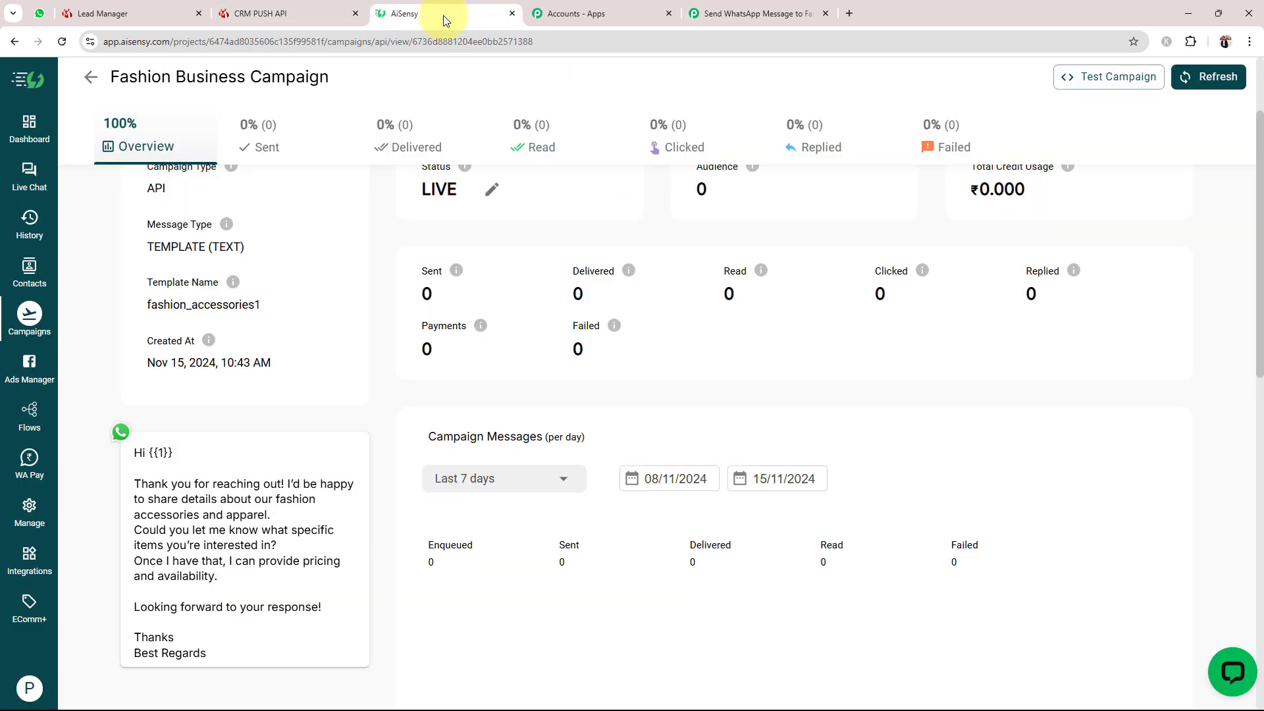
pyautogui.click(767, 5)
# Map the action's Mobile Number to the IndiaMART trigger's RESPONSE SENDER MOBILE value, searching the data for "Mobile".
pyautogui.scroll(-3, 210, 497)
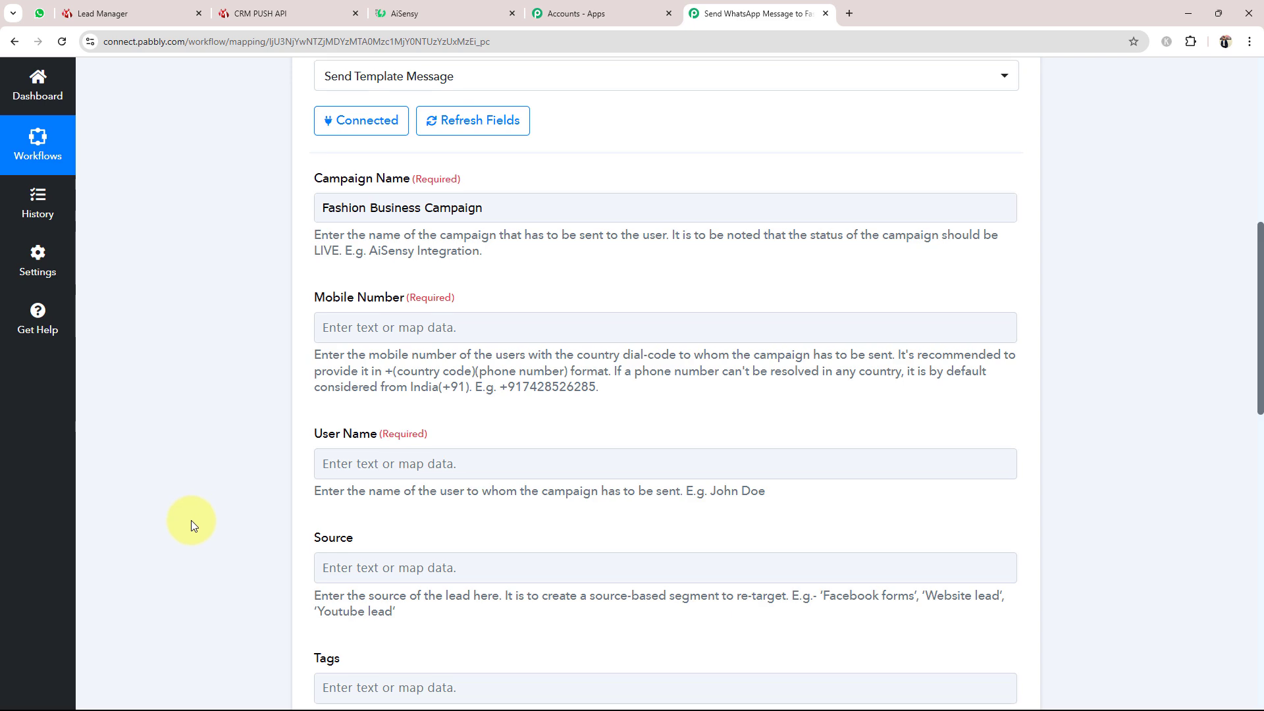
pyautogui.scroll(-2, 190, 521)
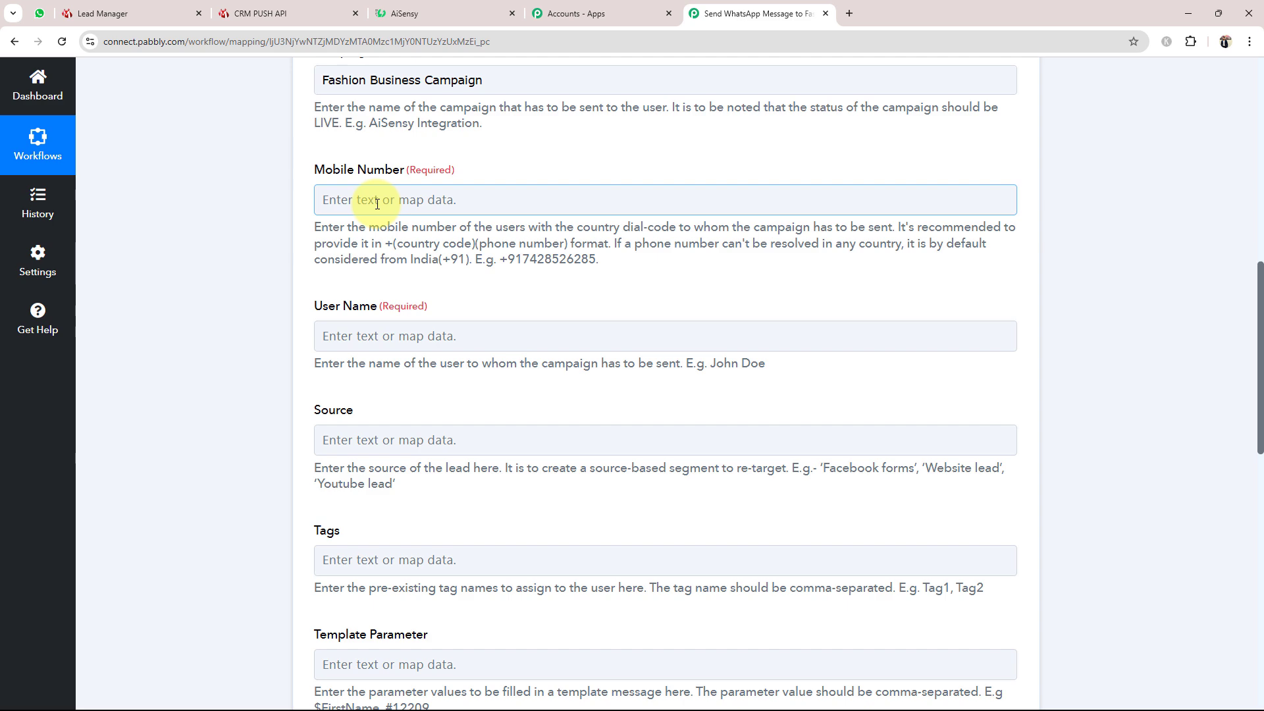
pyautogui.scroll(10, 370, 203)
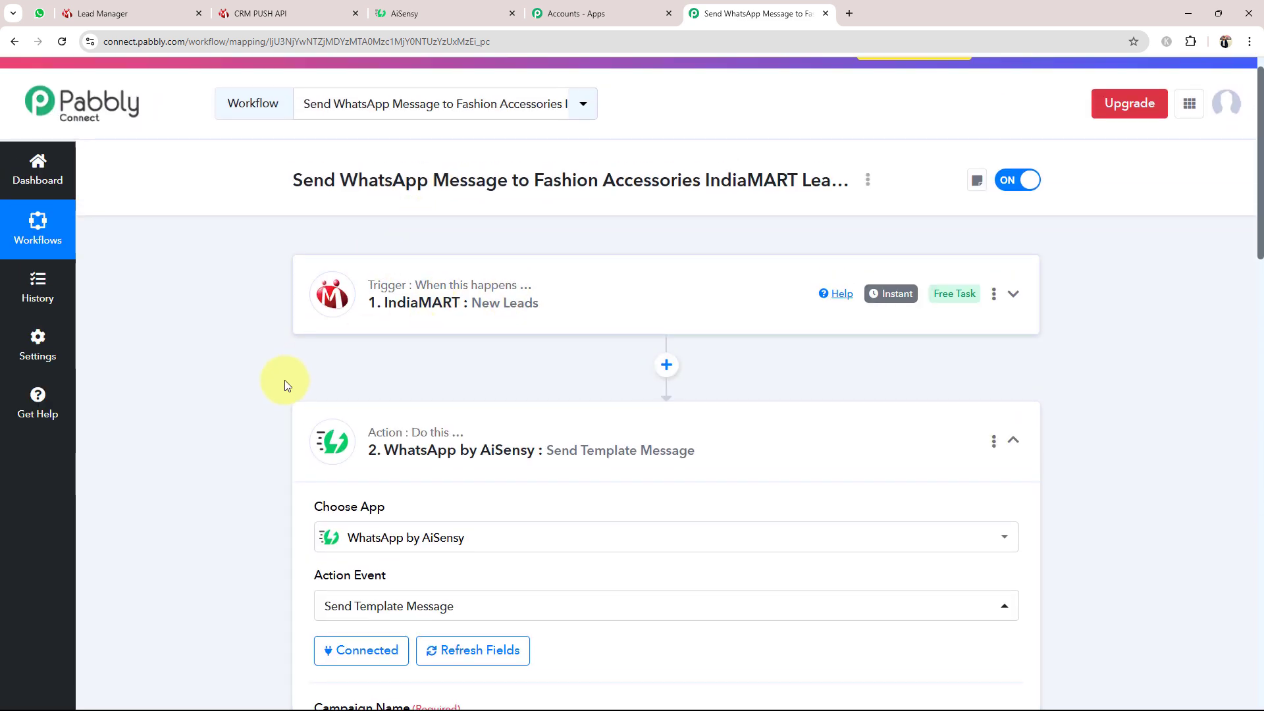
pyautogui.scroll(-10, 284, 381)
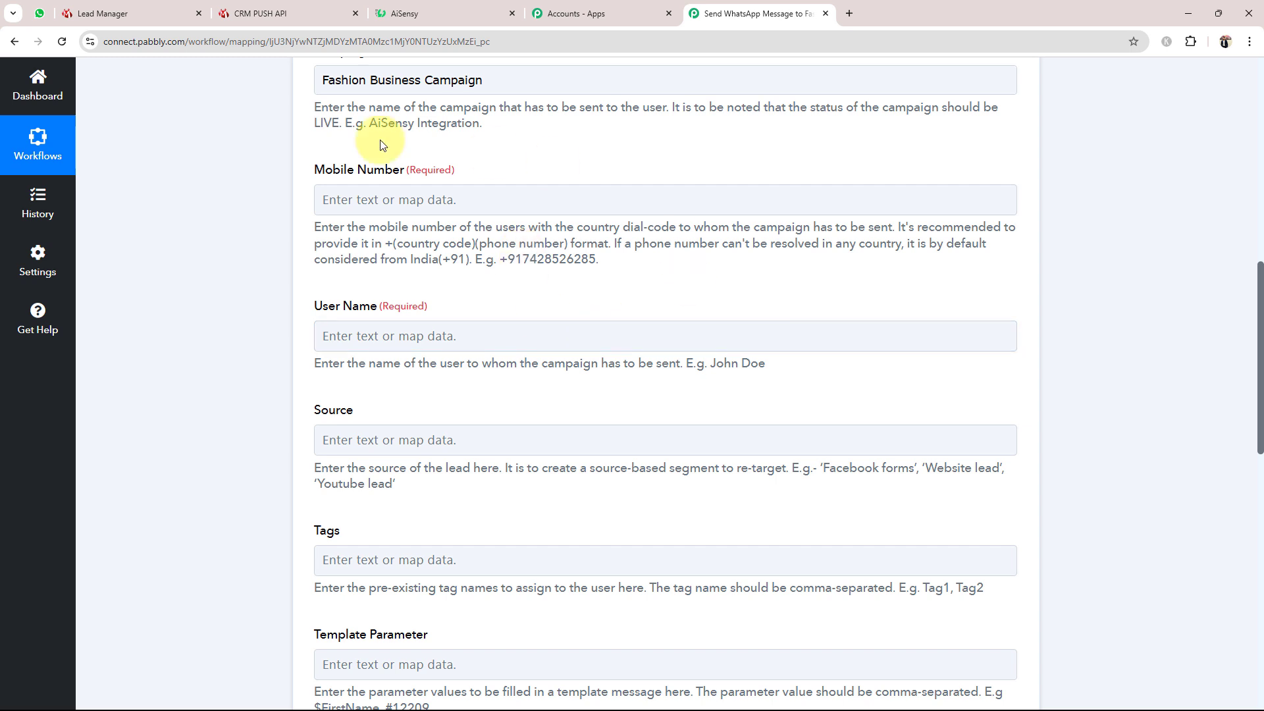
pyautogui.click(364, 199)
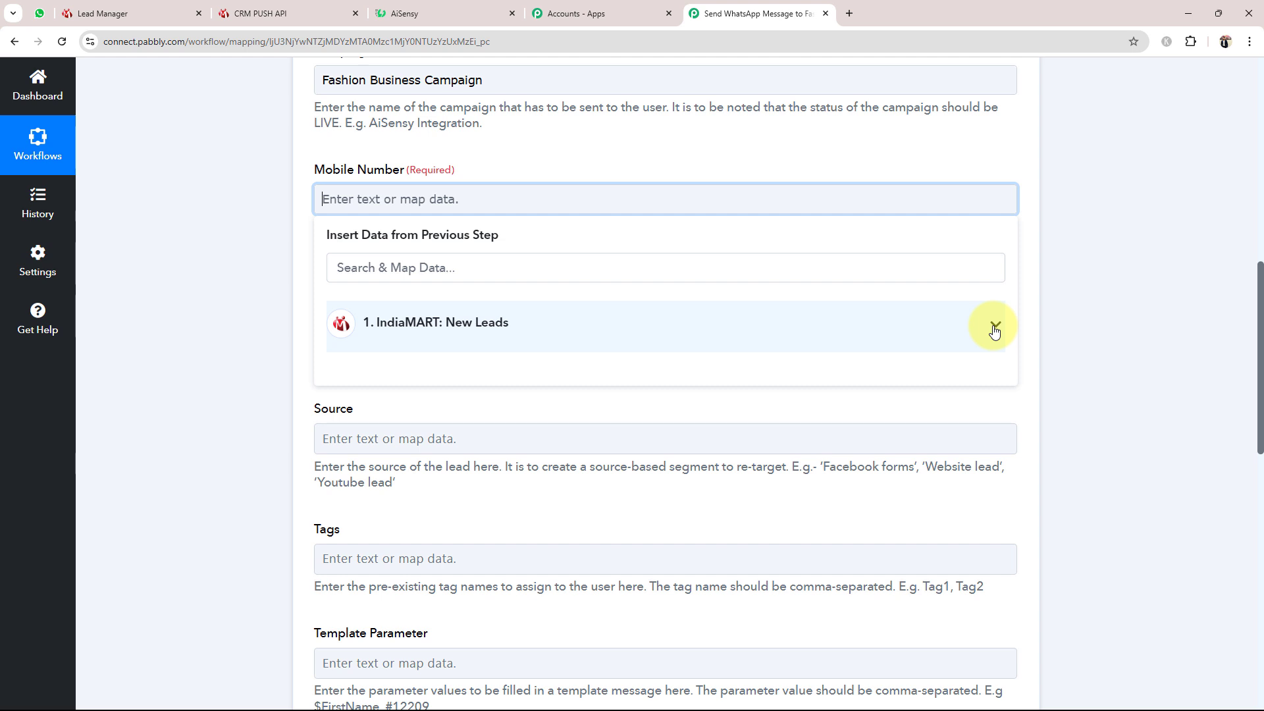
pyautogui.click(394, 270)
pyautogui.write('Mobil')
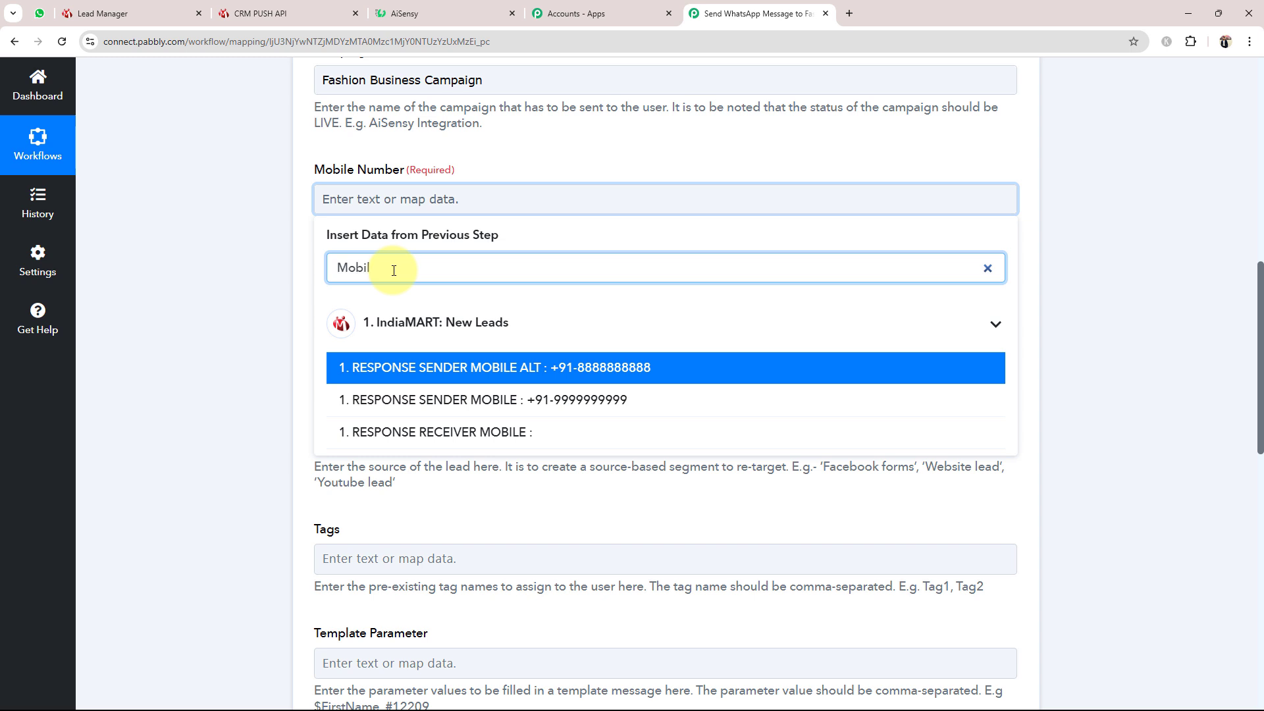
pyautogui.write('e')
pyautogui.click(446, 400)
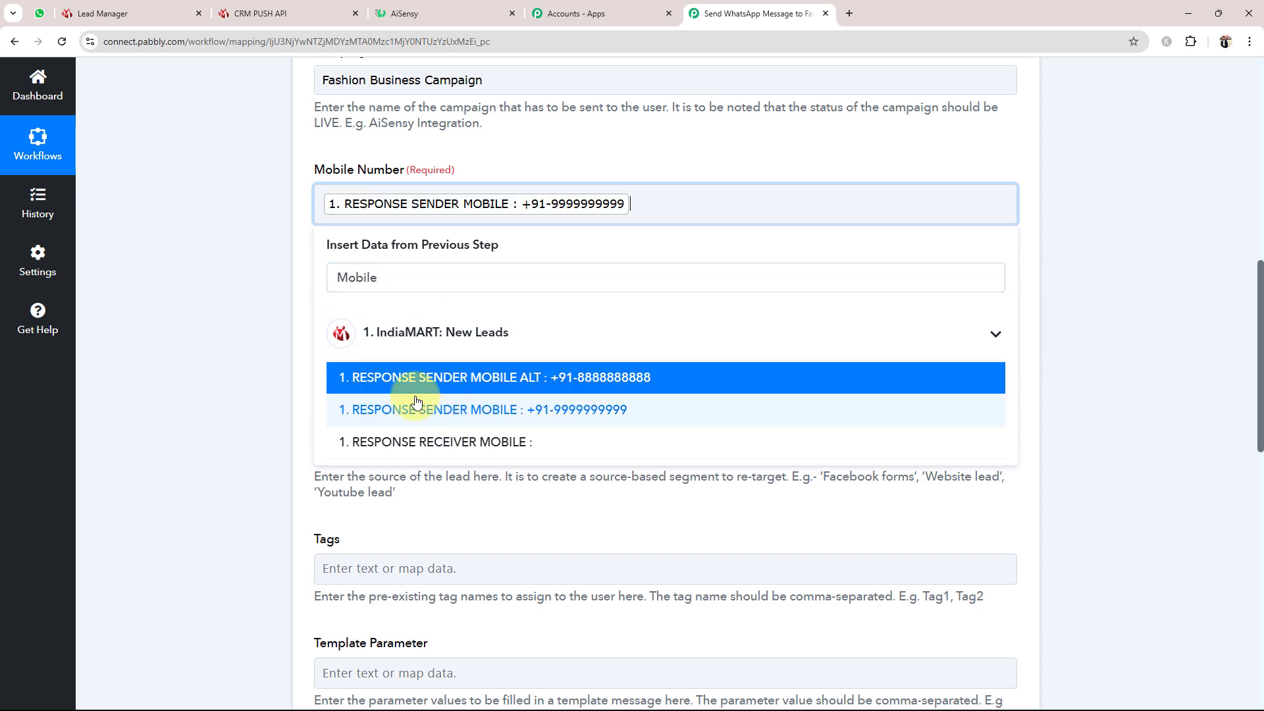
pyautogui.click(198, 298)
# Map the action's User Name to the IndiaMART trigger's RESPONSE SENDER NAME value, searching the data for "name".
pyautogui.click(333, 342)
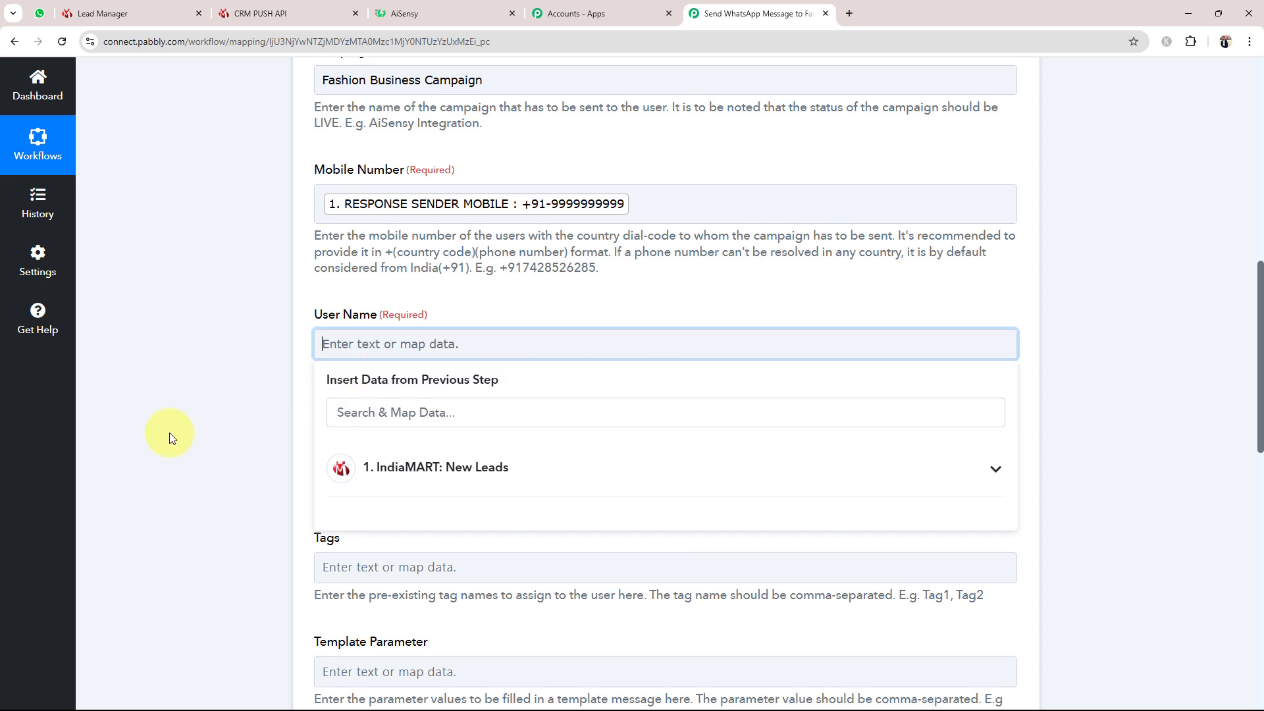
pyautogui.click(384, 413)
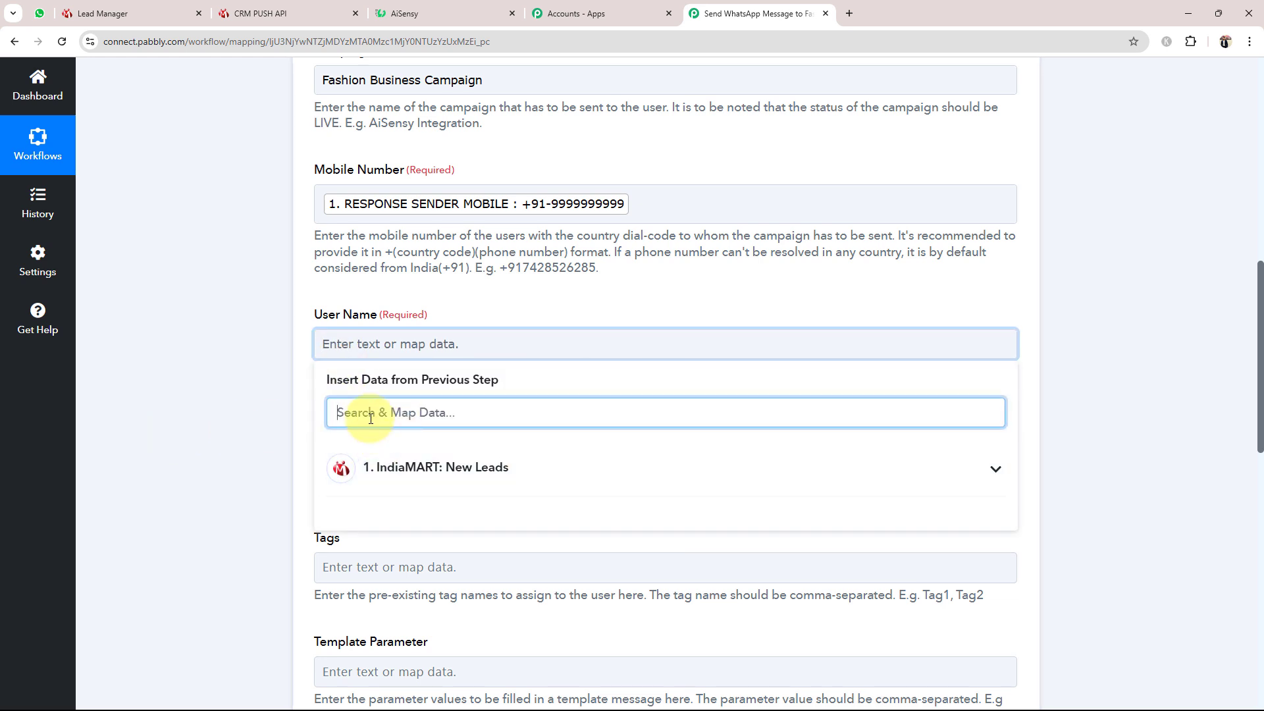
pyautogui.write('name')
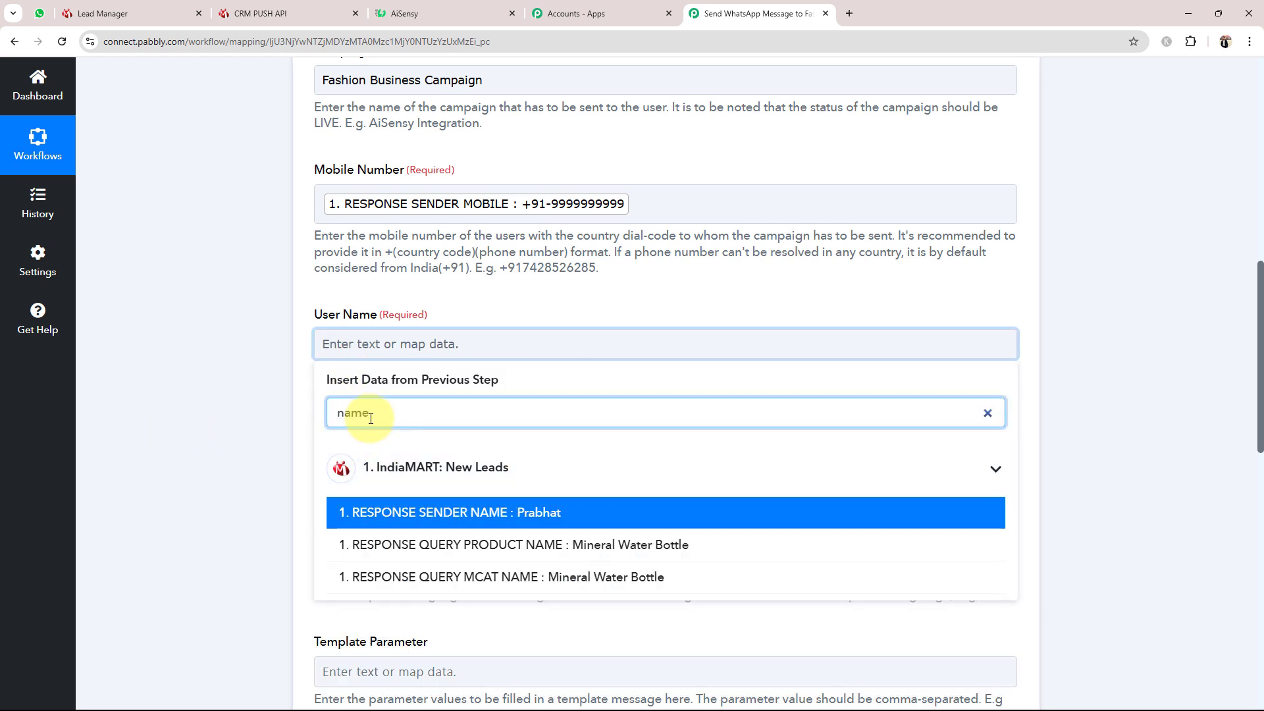
pyautogui.click(409, 512)
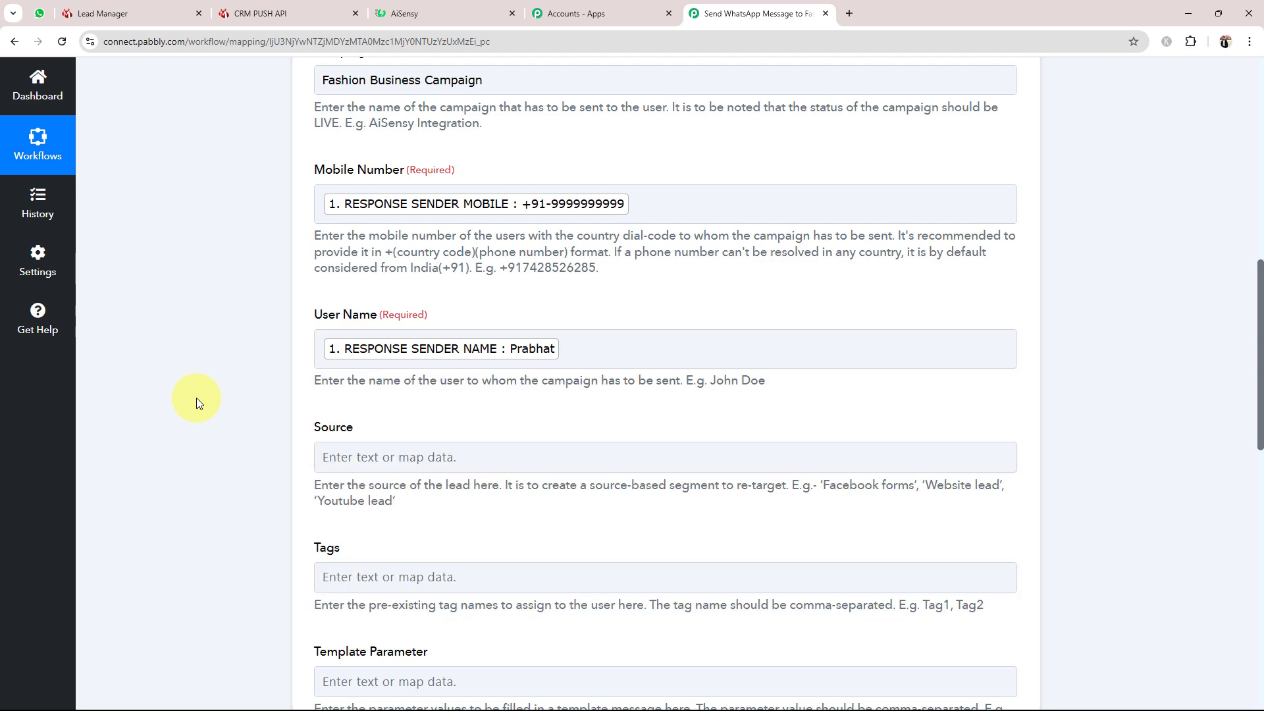
# Enter "IndiaMART" as the lead source in the WhatsApp by AiSensy action.
pyautogui.scroll(-4, 196, 403)
pyautogui.click(391, 192)
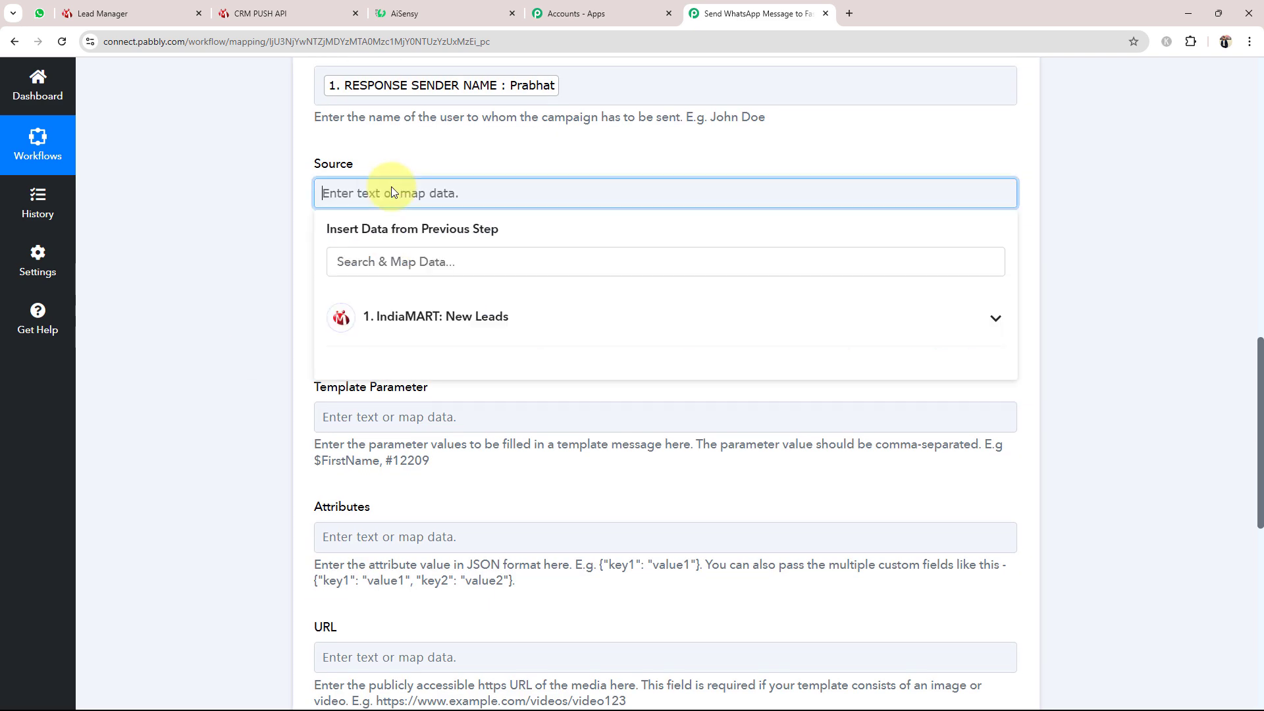
pyautogui.write('IndiaMART')
pyautogui.click(268, 231)
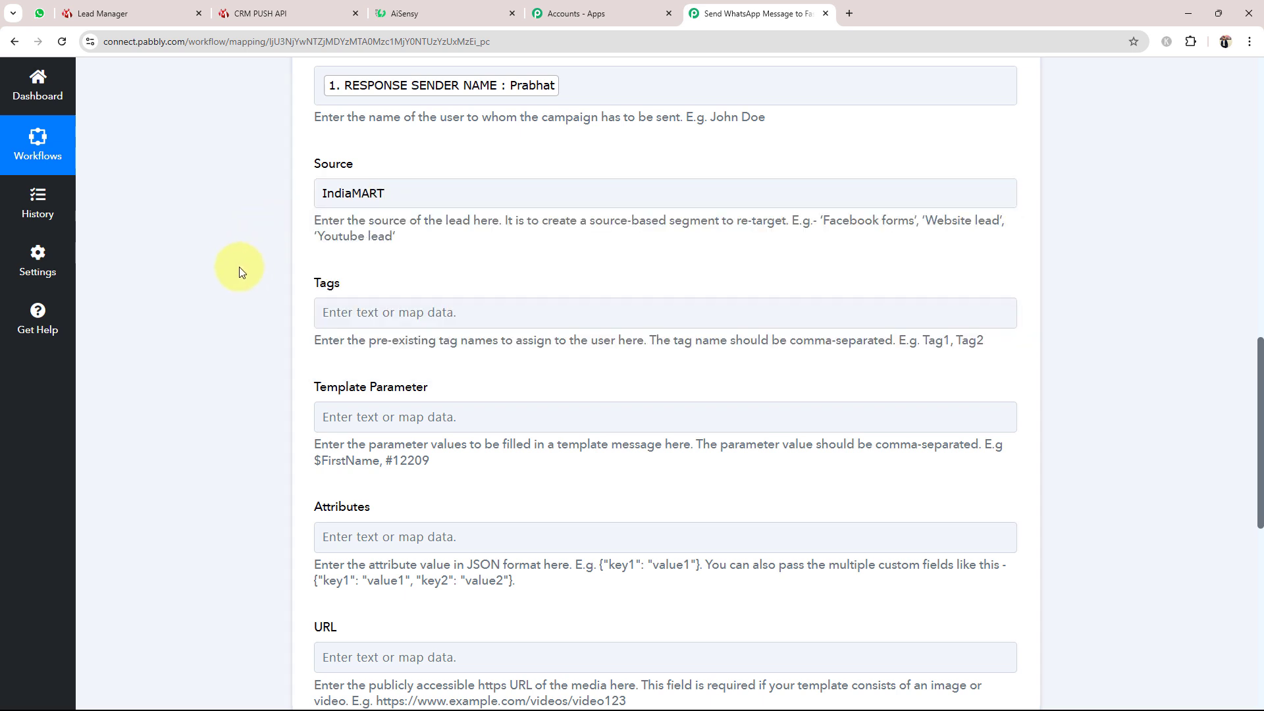
# Check the {{1}} variable in the AiSensy campaign message and map the action's Template Parameter to IndiaMART's RESPONSE SENDER NAME.
pyautogui.scroll(-3, 242, 274)
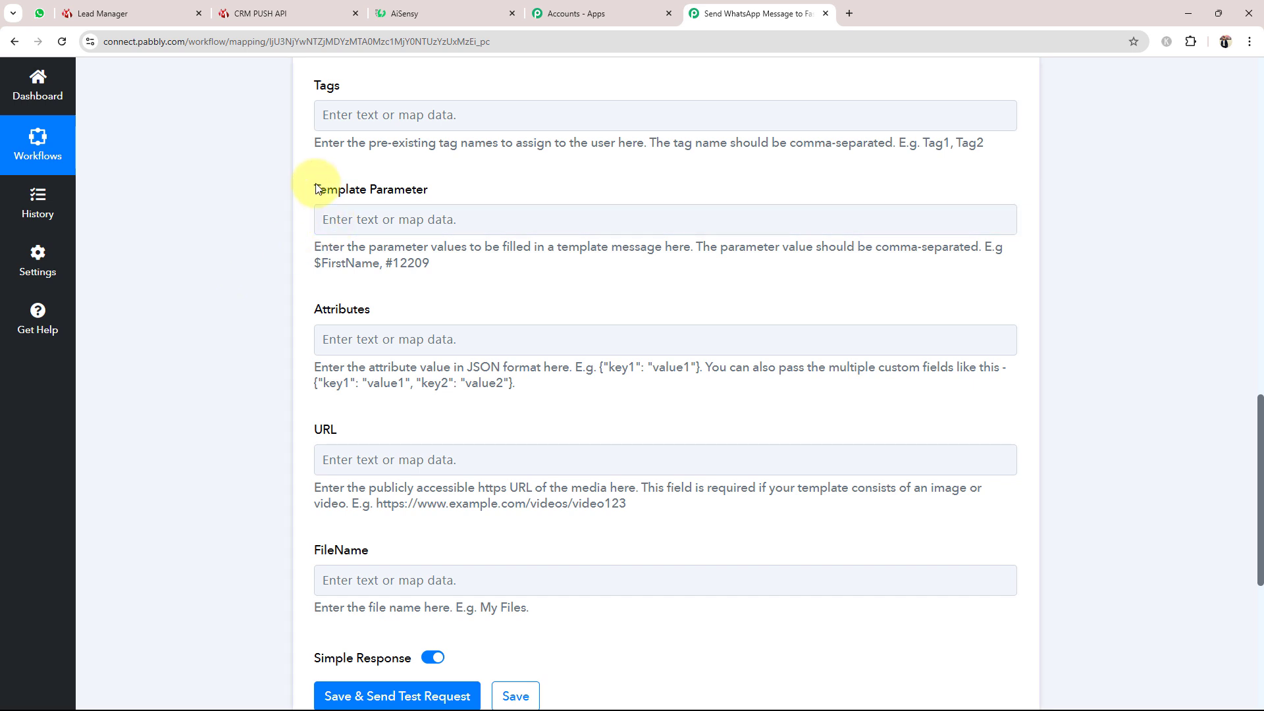
pyautogui.moveTo(312, 189); pyautogui.dragTo(426, 189)
pyautogui.click(263, 207)
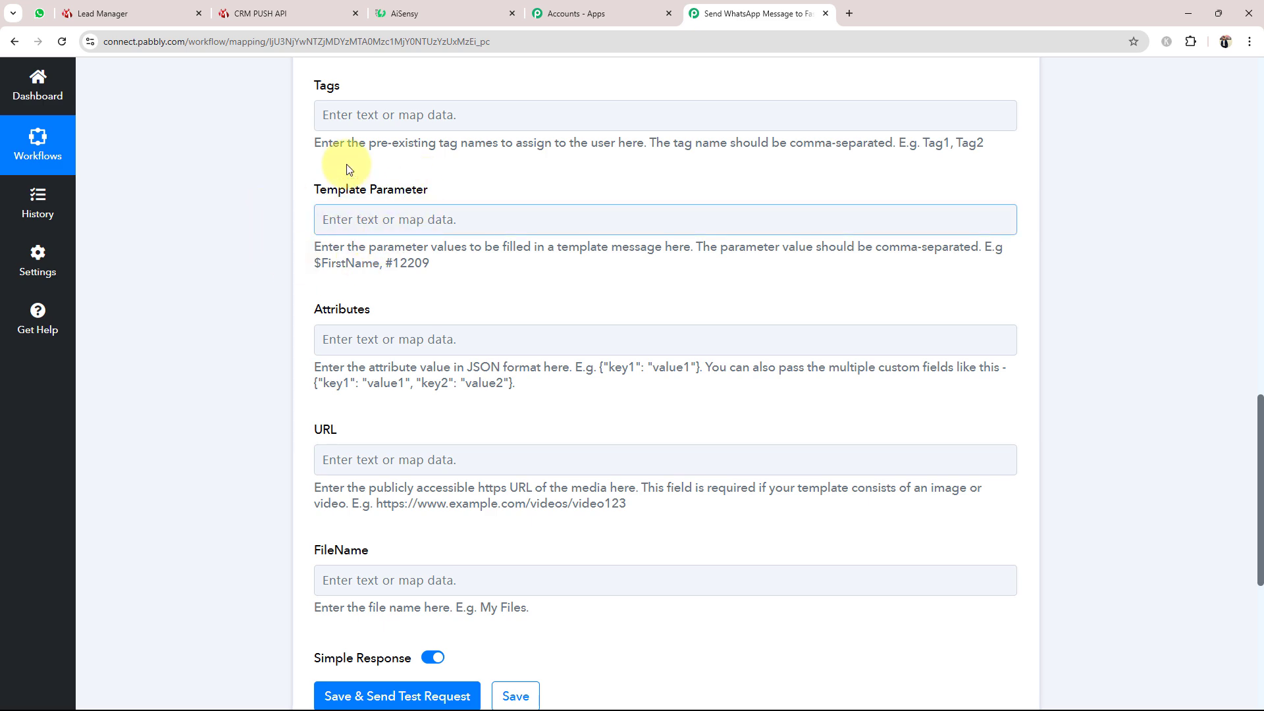
pyautogui.click(416, 13)
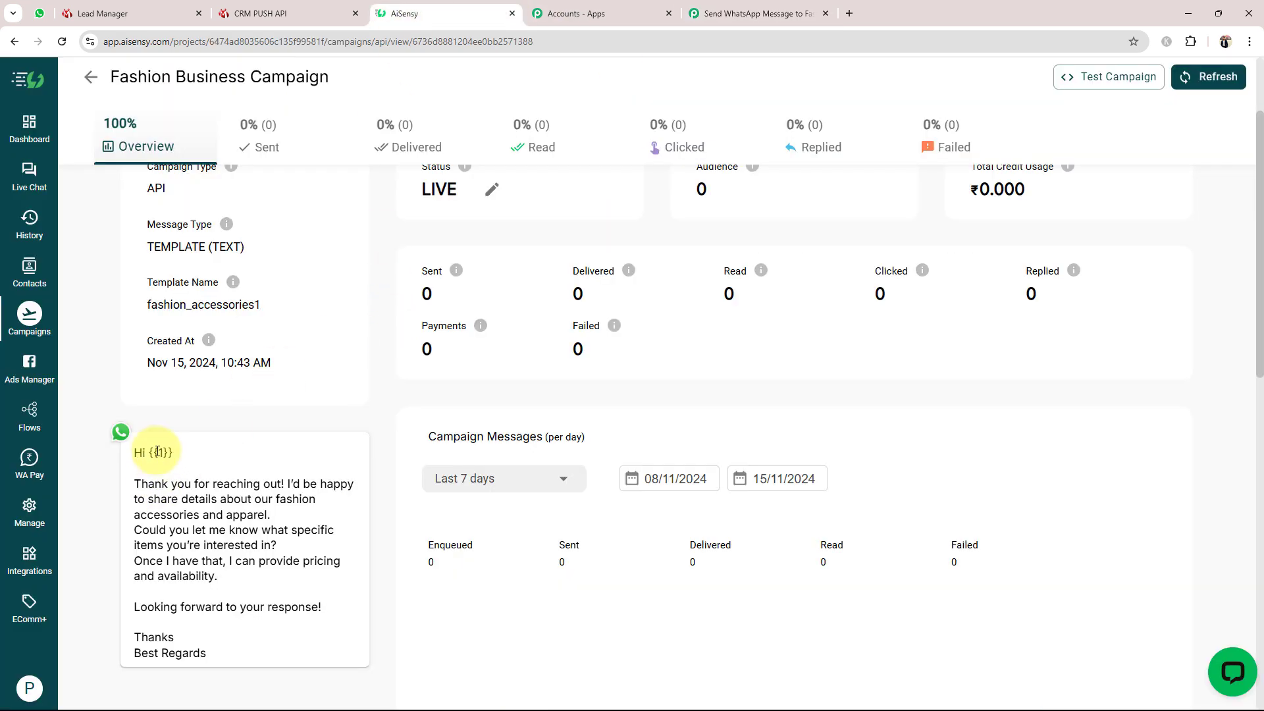
pyautogui.moveTo(150, 453); pyautogui.dragTo(171, 452)
pyautogui.click(737, 13)
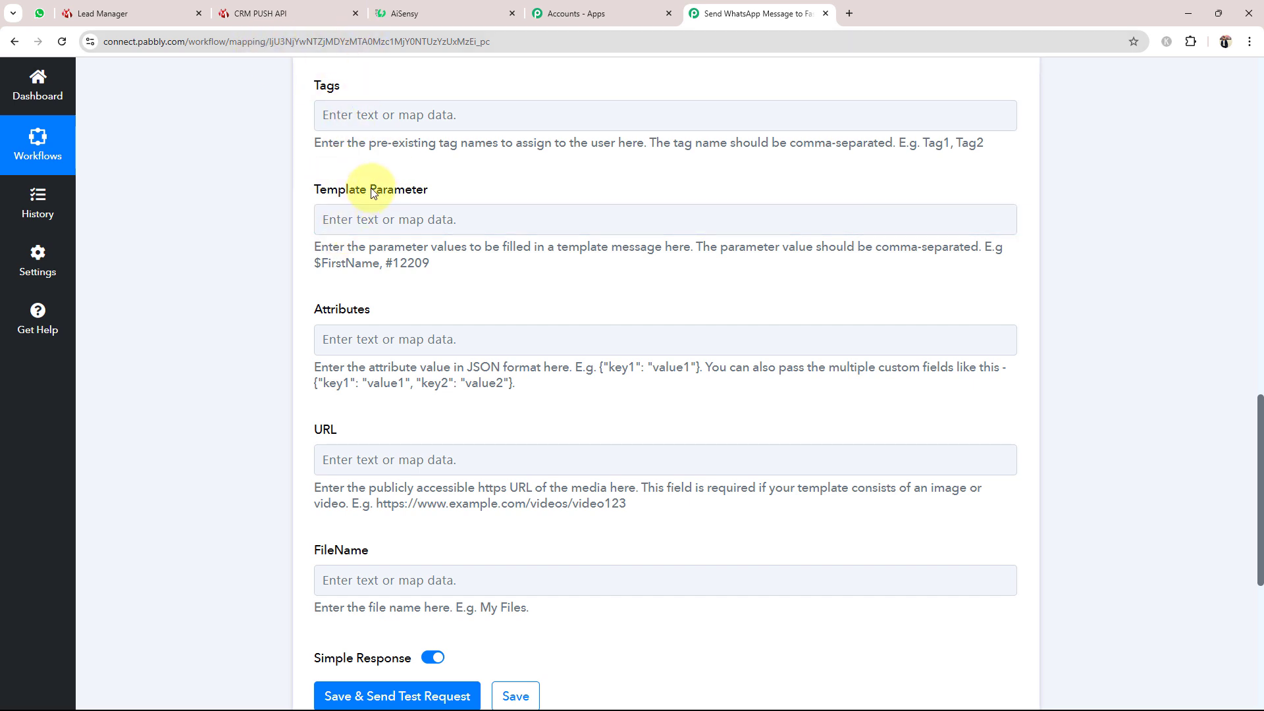
pyautogui.click(361, 219)
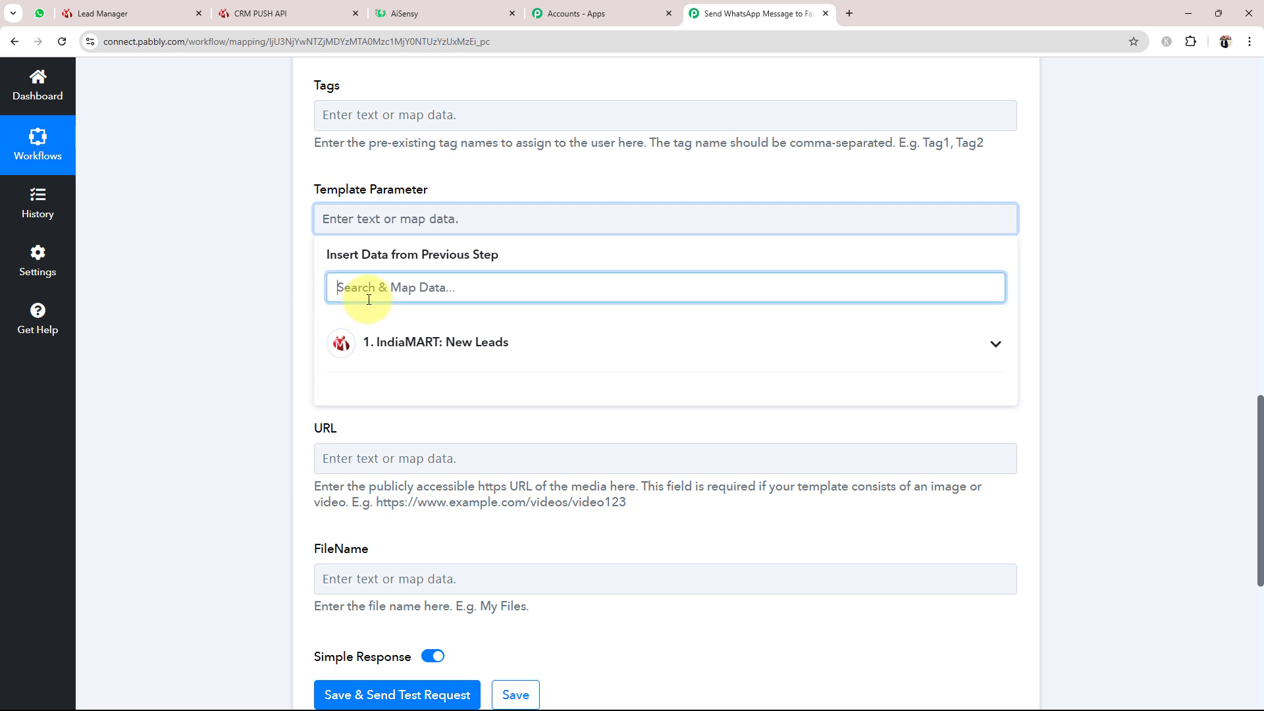
pyautogui.write('Name')
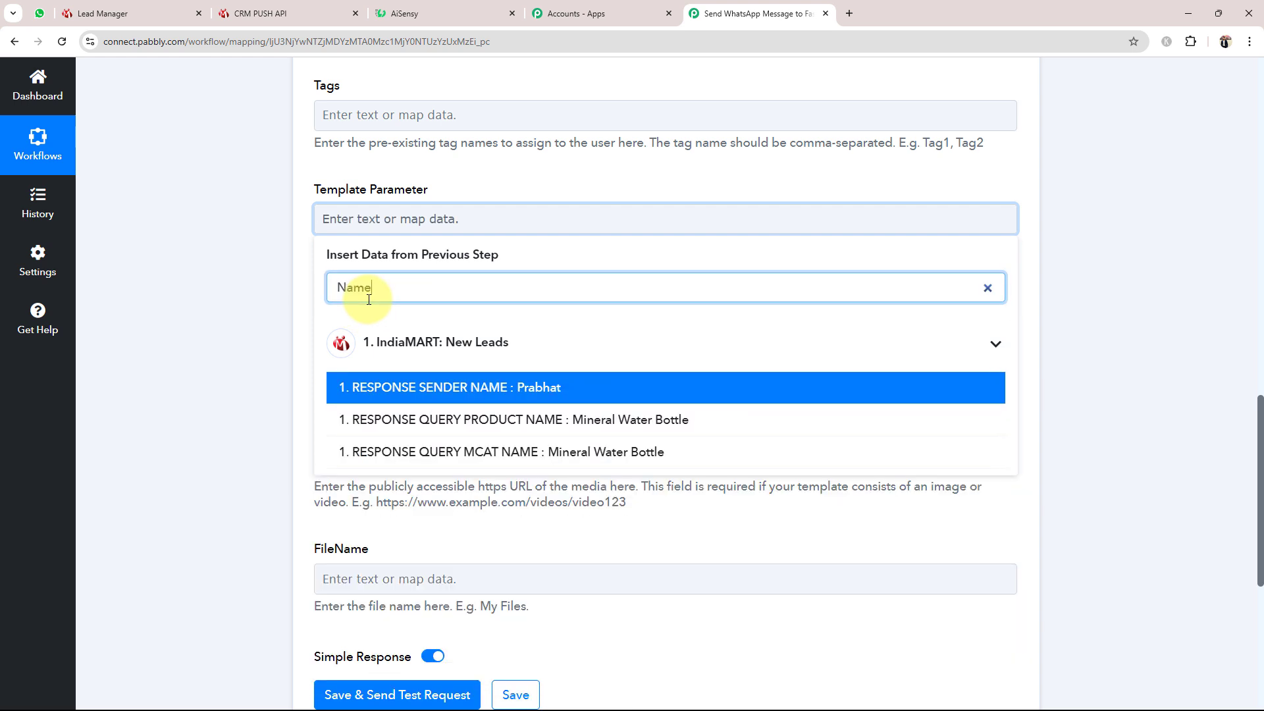
pyautogui.click(457, 387)
pyautogui.click(267, 329)
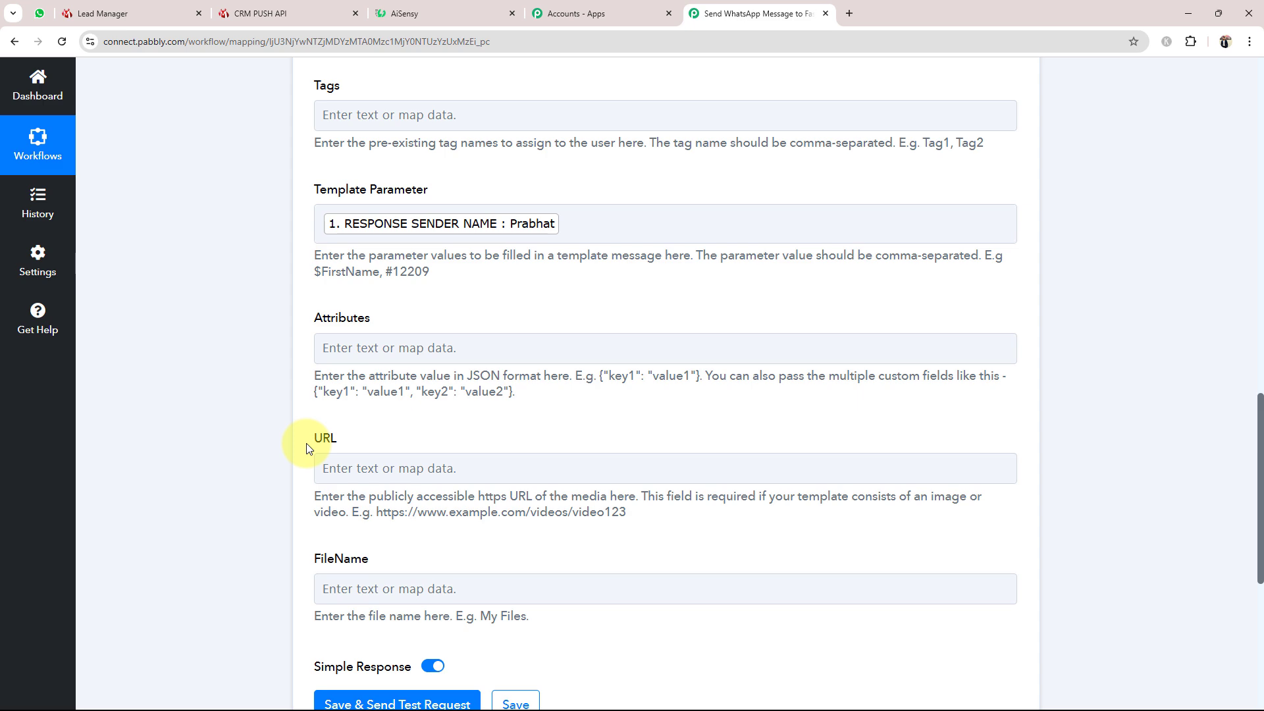
# Review the mapped fields, save the action with a test request, and check the submitted message ID in its response.
pyautogui.scroll(7, 307, 448)
pyautogui.scroll(3, 307, 449)
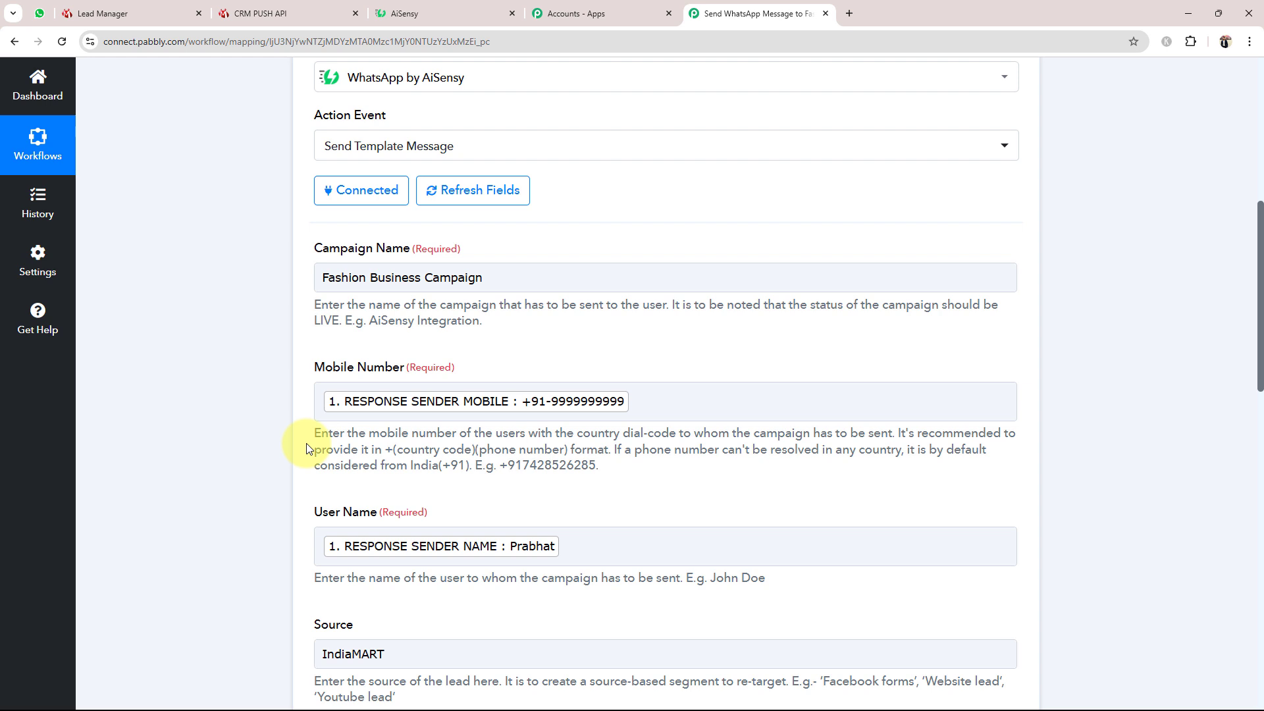
pyautogui.scroll(-1, 308, 449)
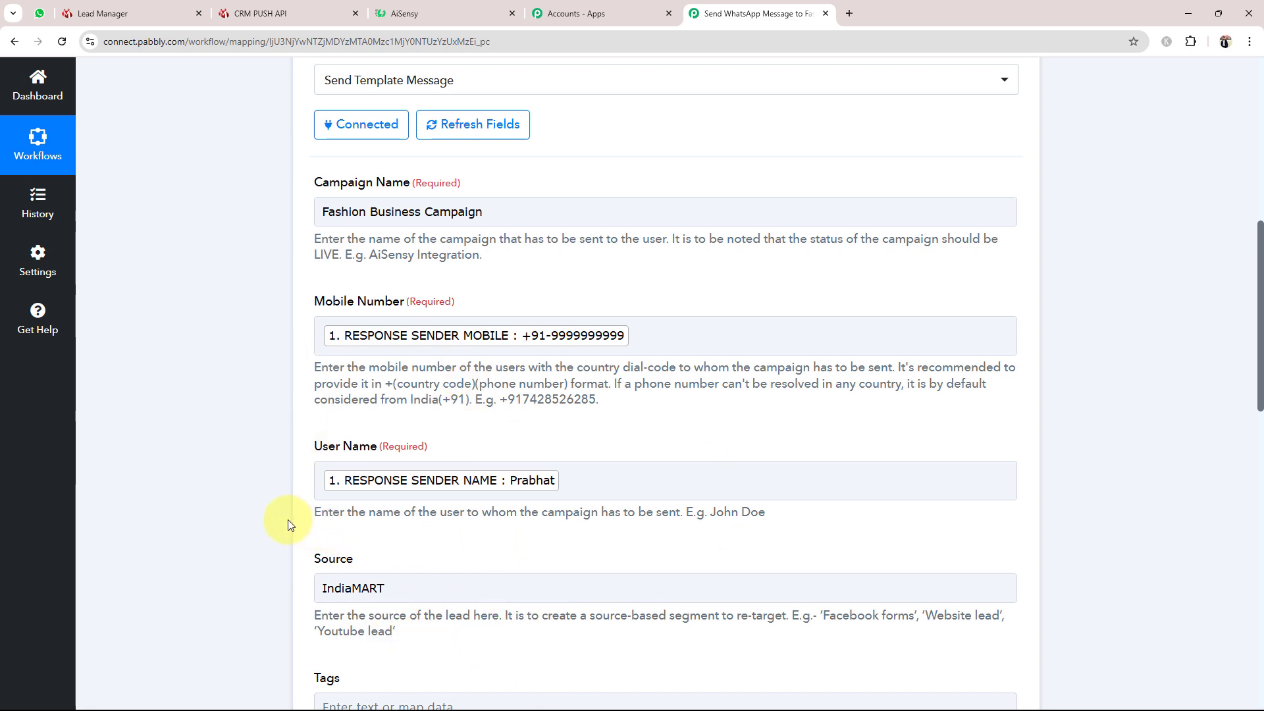
pyautogui.scroll(-15, 285, 522)
pyautogui.click(379, 379)
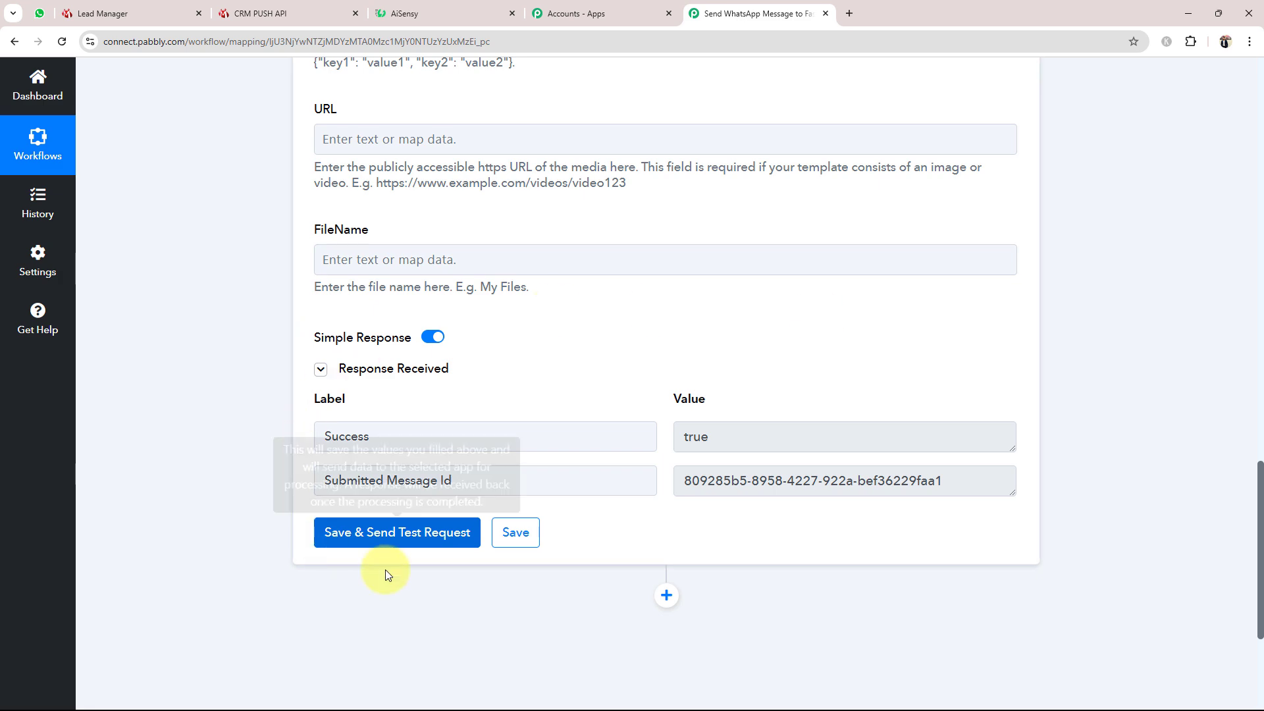
pyautogui.moveTo(965, 483); pyautogui.dragTo(593, 505)
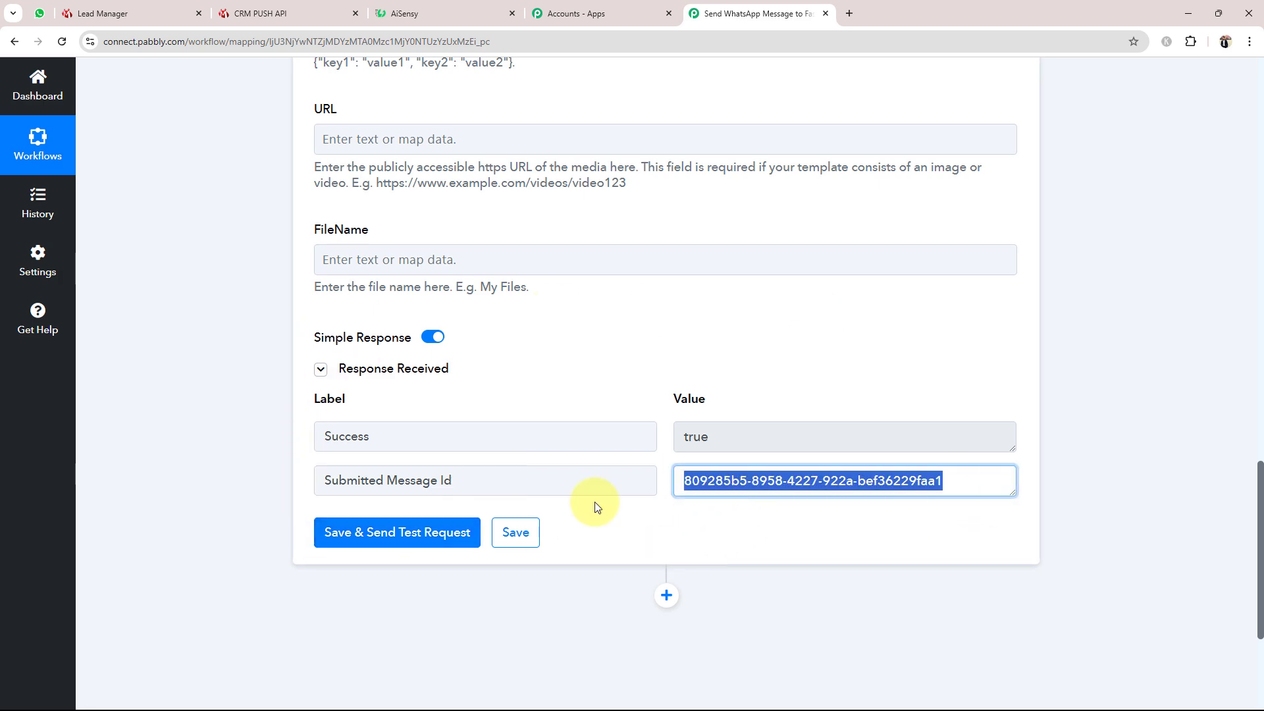
pyautogui.click(163, 384)
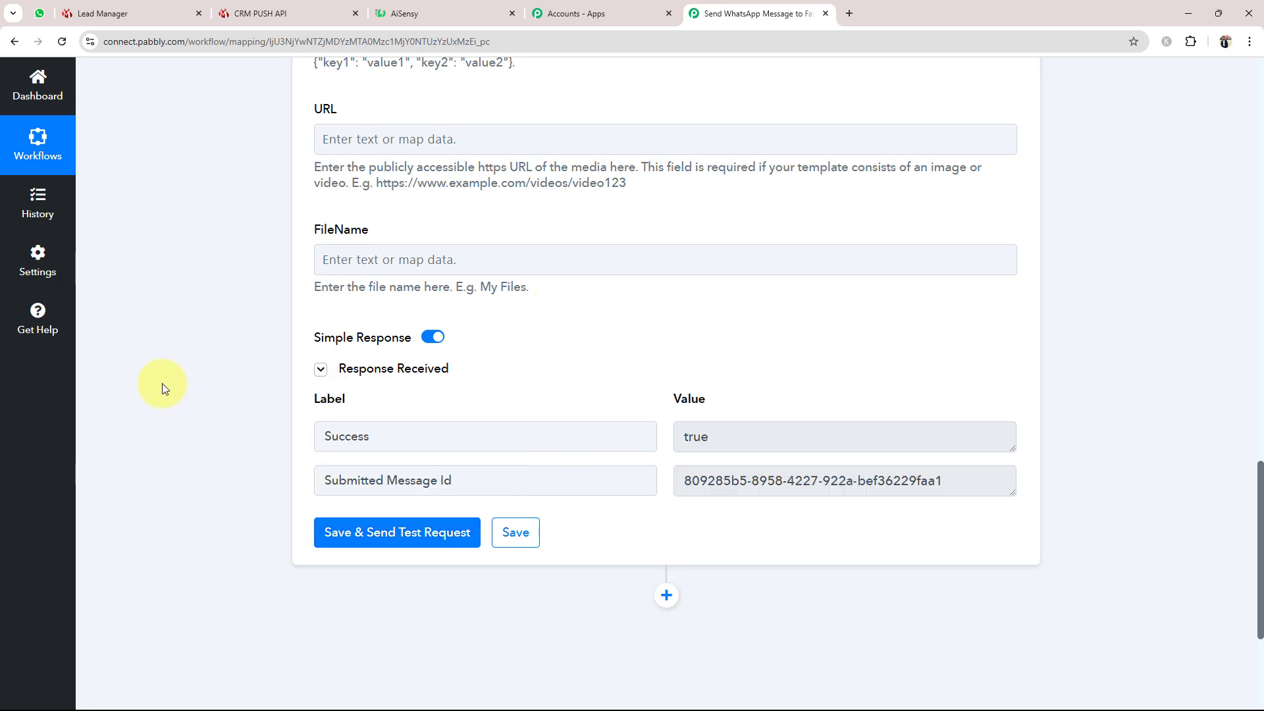
# Switch to WhatsApp Web, open the AiSensy chat, and check the text of today's test message.
pyautogui.hotkey('ctrl', '1')
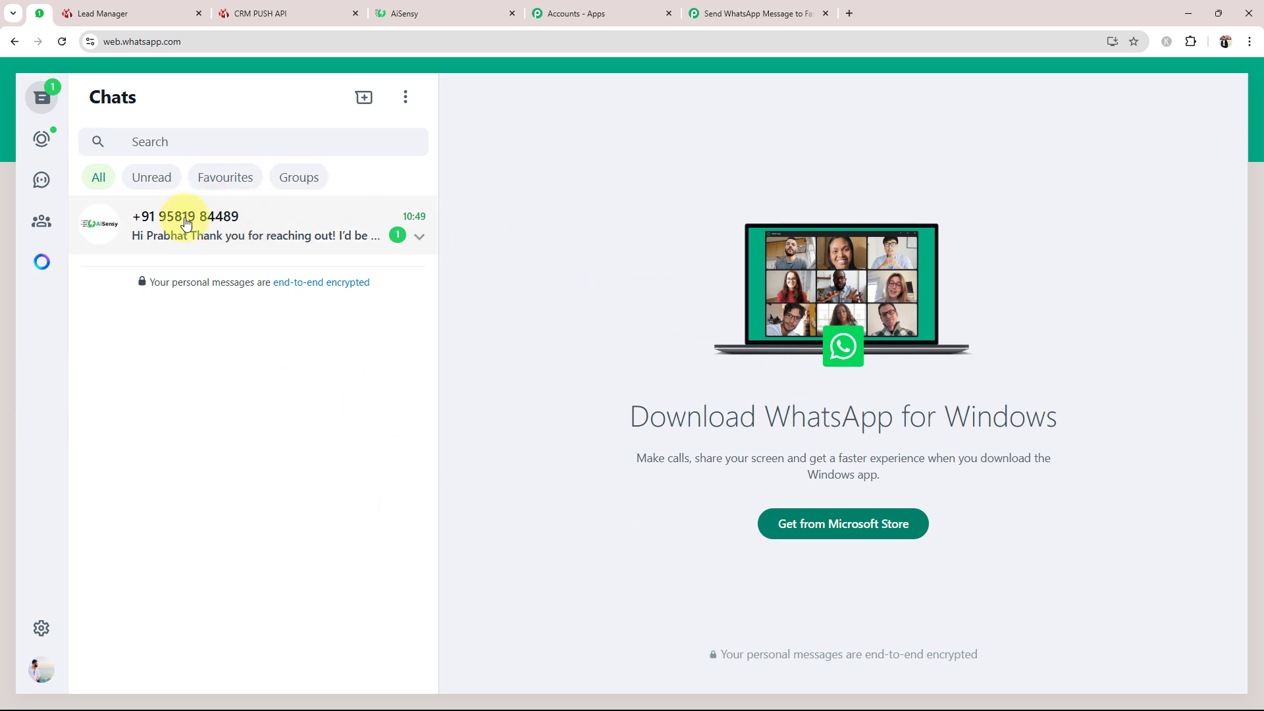
pyautogui.click(236, 217)
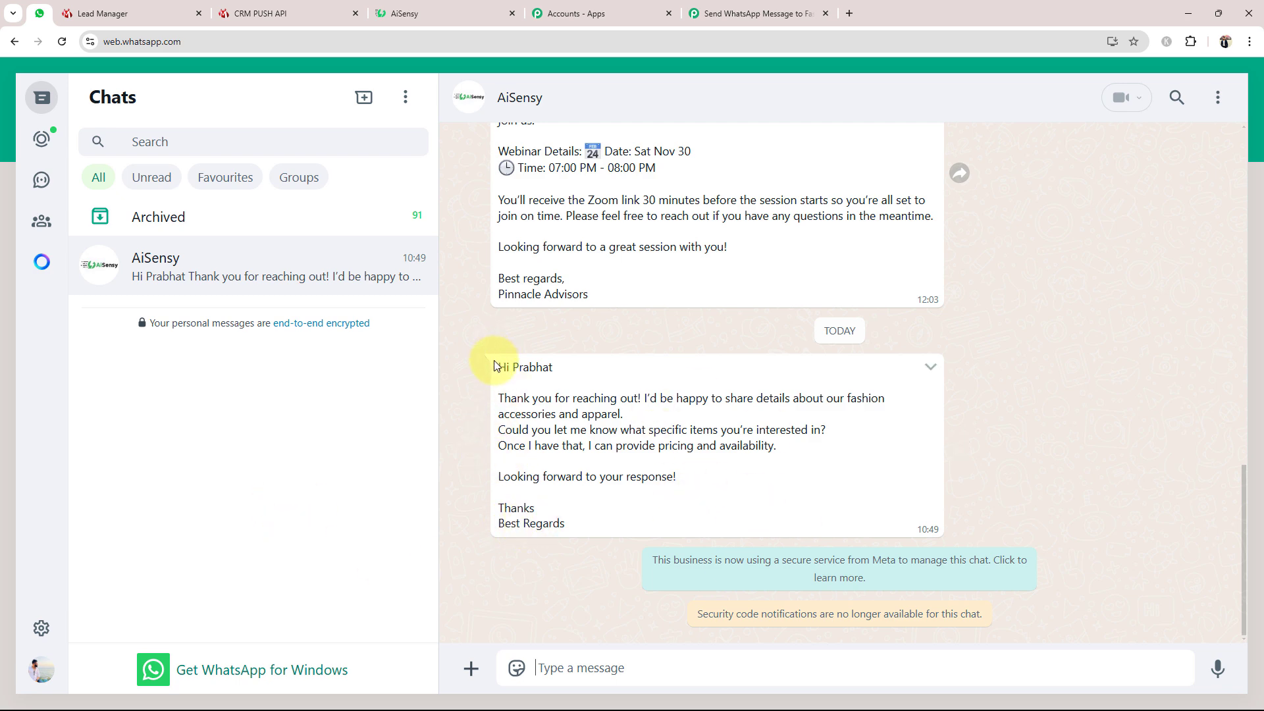
pyautogui.moveTo(495, 364); pyautogui.dragTo(539, 584)
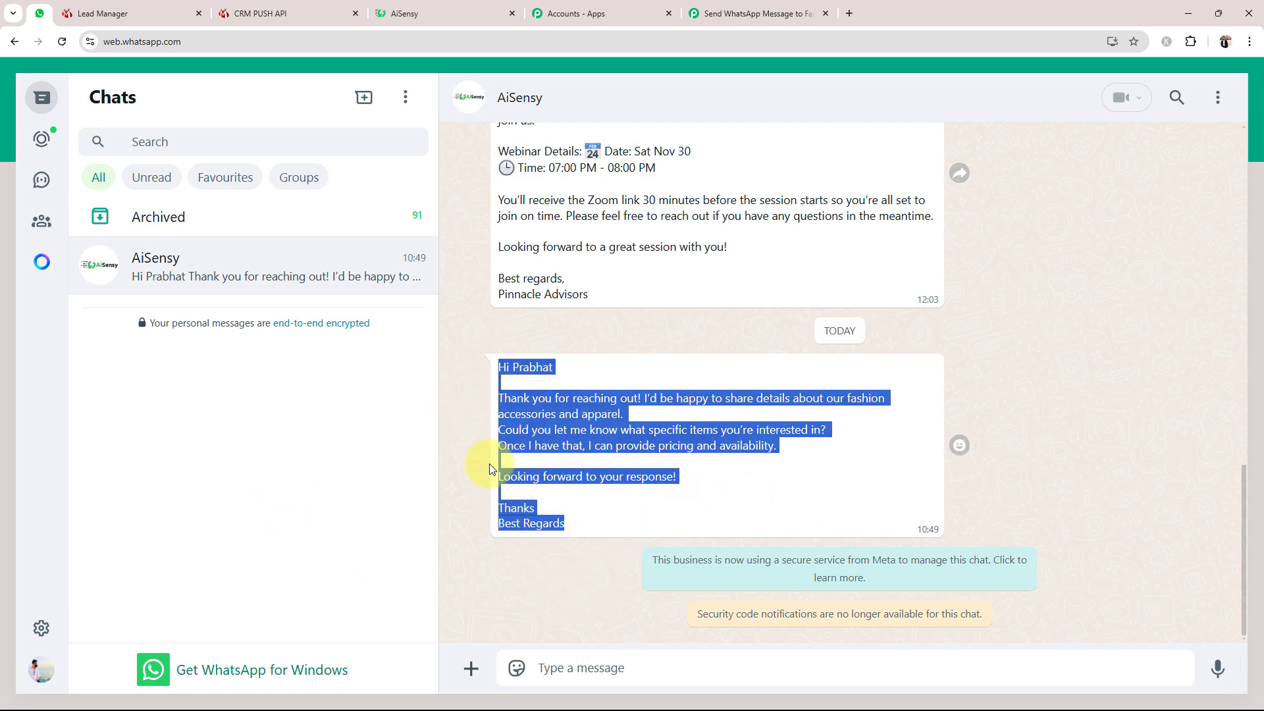
pyautogui.click(533, 338)
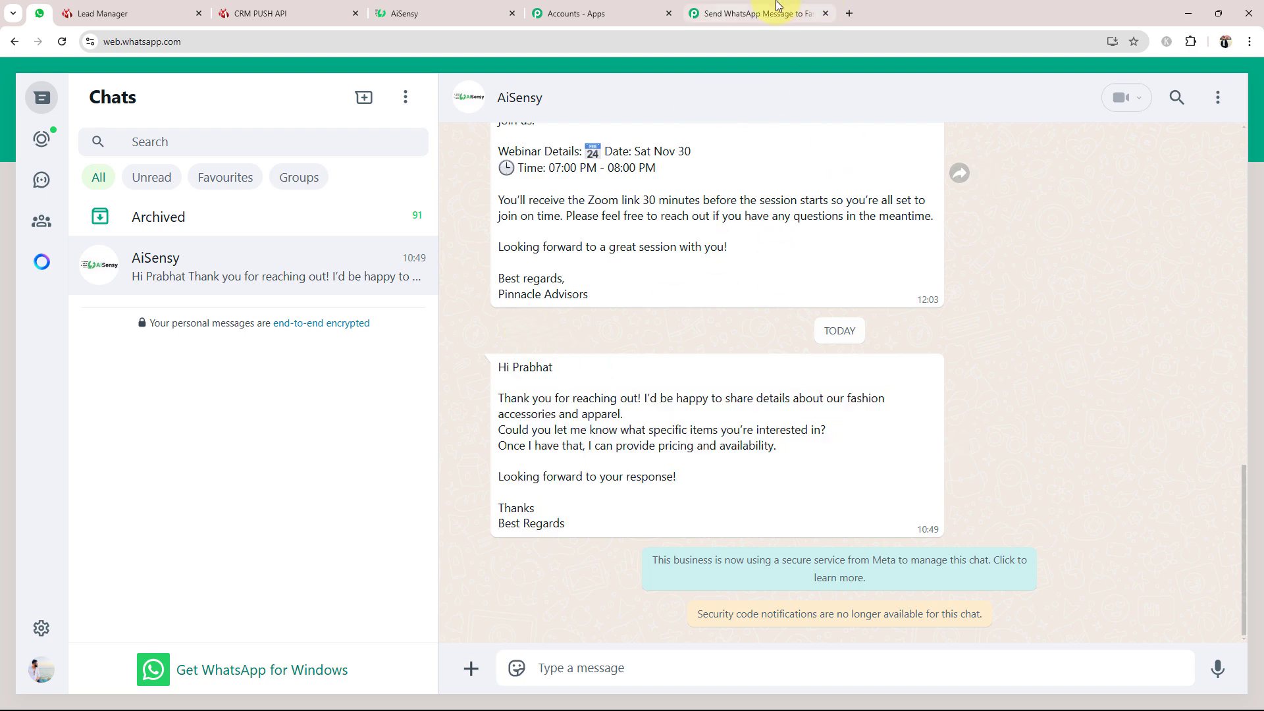
# Return to the Pabbly Connect workflow and collapse the WhatsApp by AiSensy action step.
pyautogui.click(757, 14)
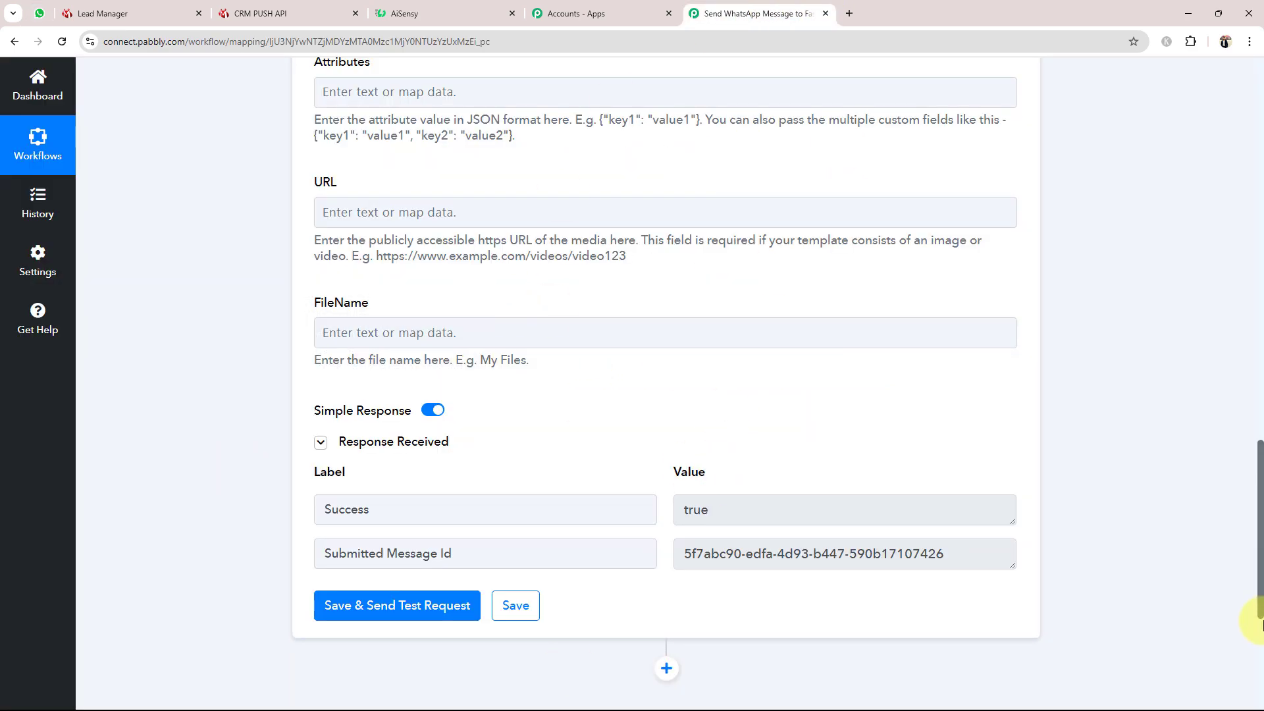
pyautogui.scroll(3, 1259, 461)
pyautogui.moveTo(1262, 434); pyautogui.dragTo(1255, 223)
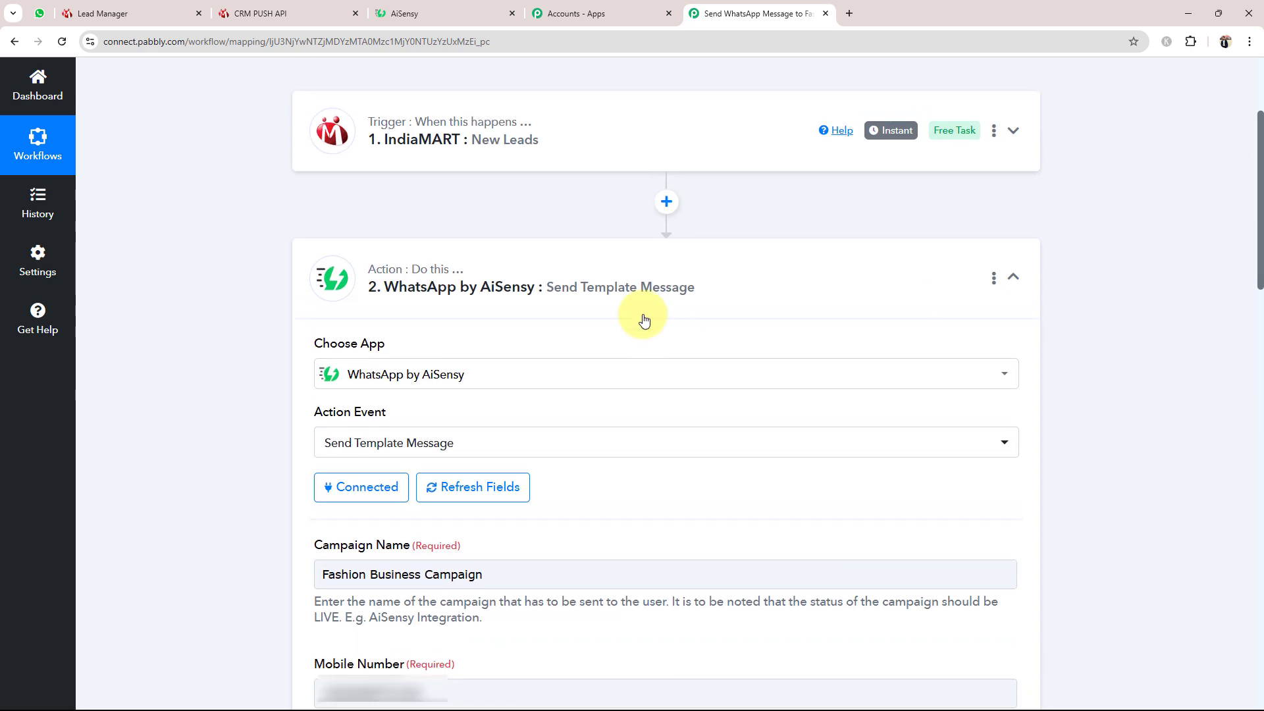
pyautogui.click(585, 312)
pyautogui.scroll(3, 518, 341)
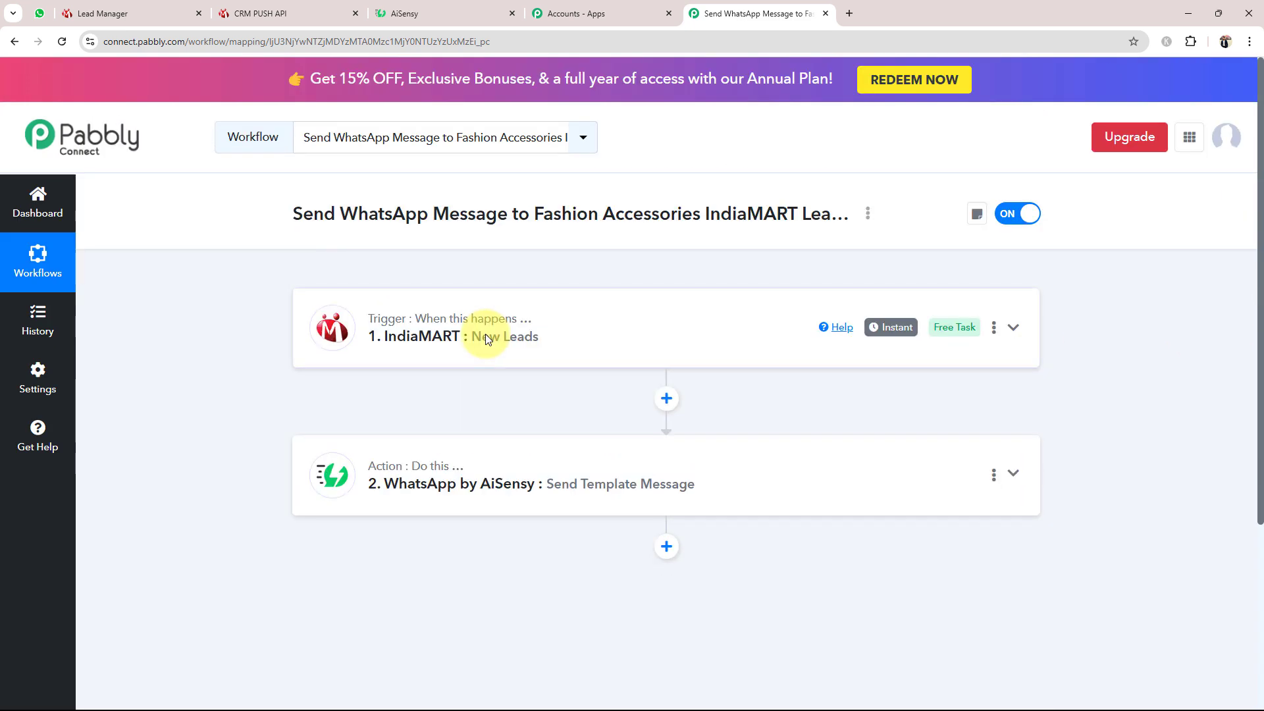